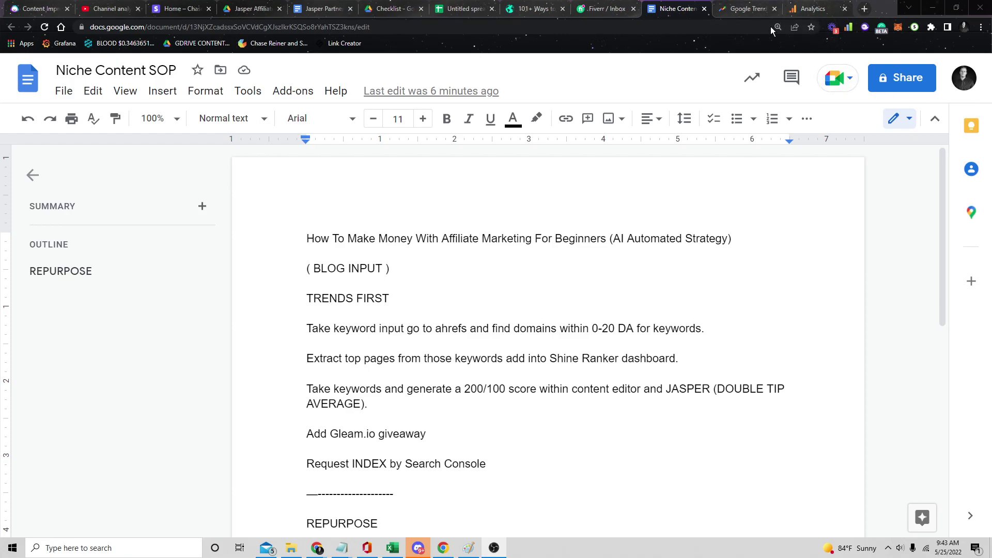
- Load the Google Trends site (trends.google) in the Trends tab
left_click(746, 8)
left_click(202, 28)
type("trends.go")
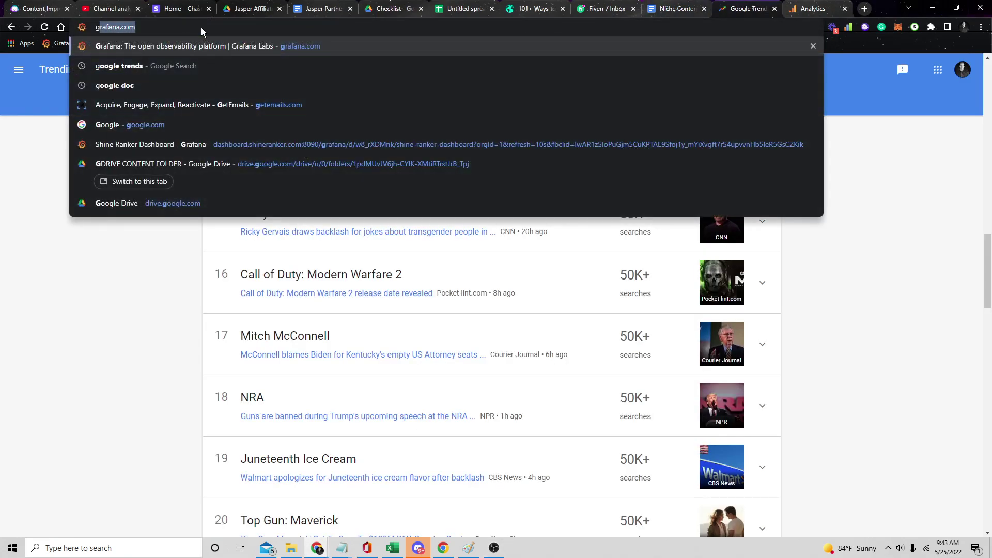
type("ogle.")
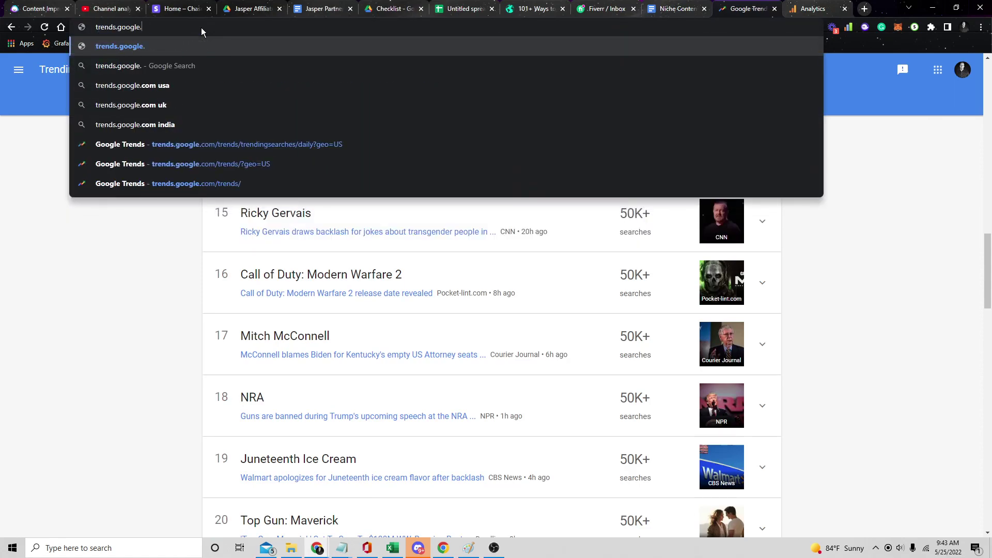
key("Return")
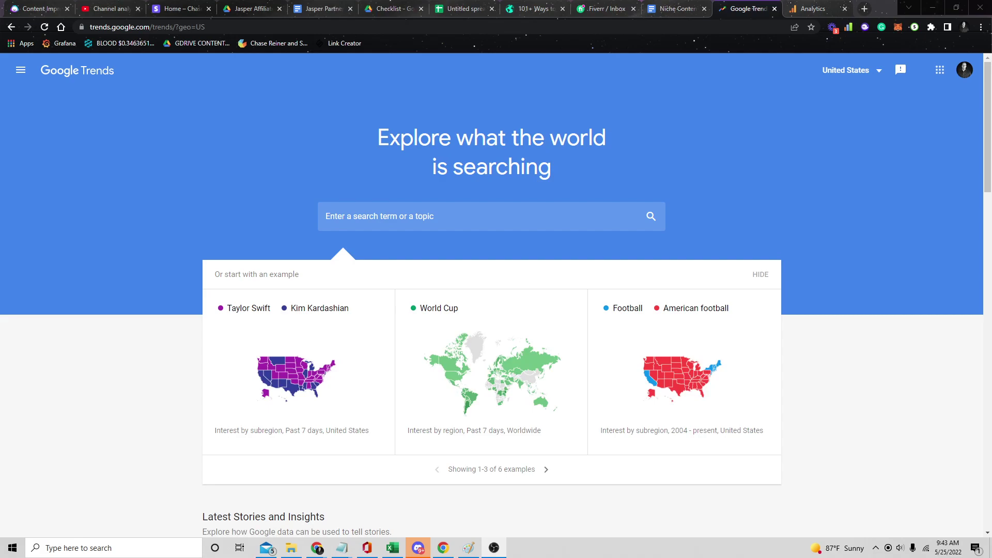
- Open More Trending Searches and scroll through the daily US trending list
left_click(408, 217)
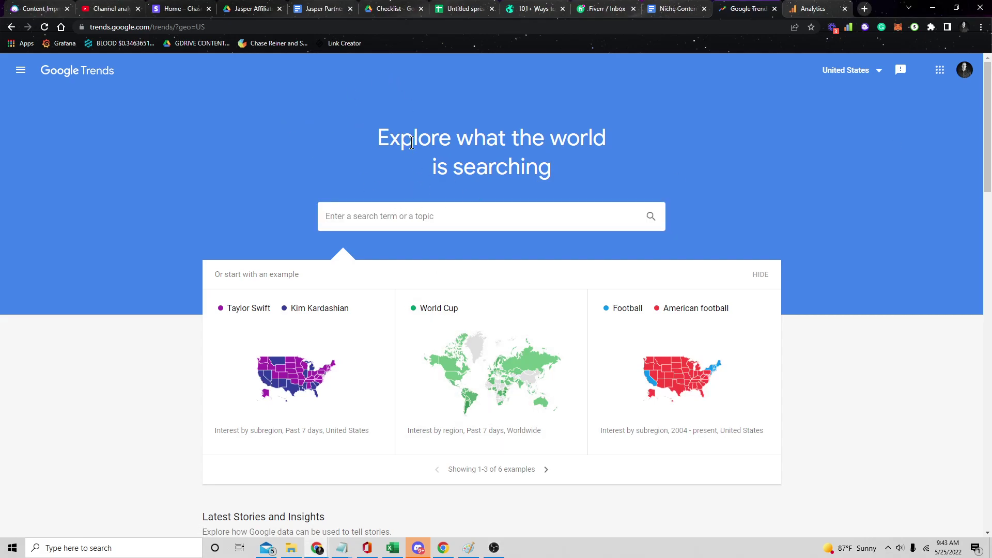
scroll(418, 150, "down", 8)
scroll(421, 139, "down", 7)
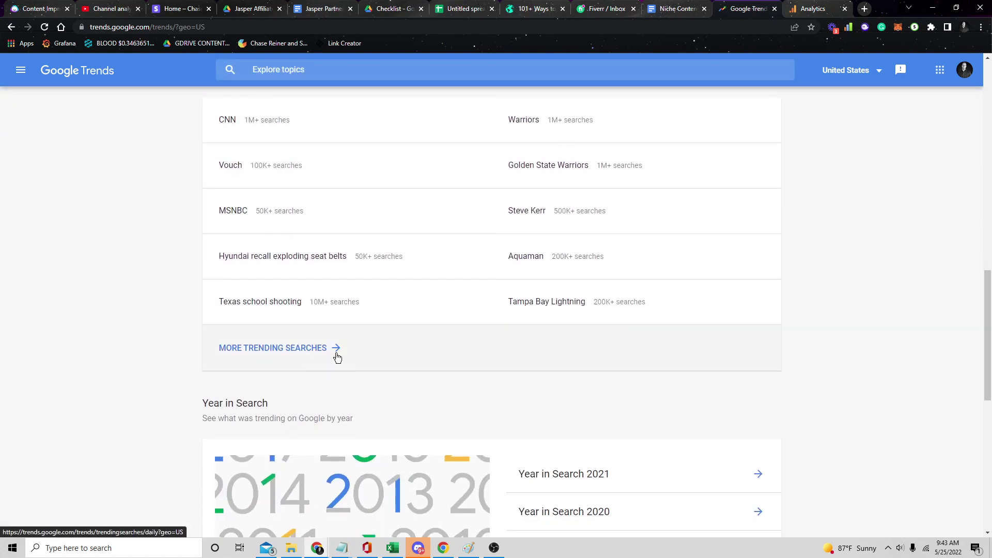
left_click(336, 348)
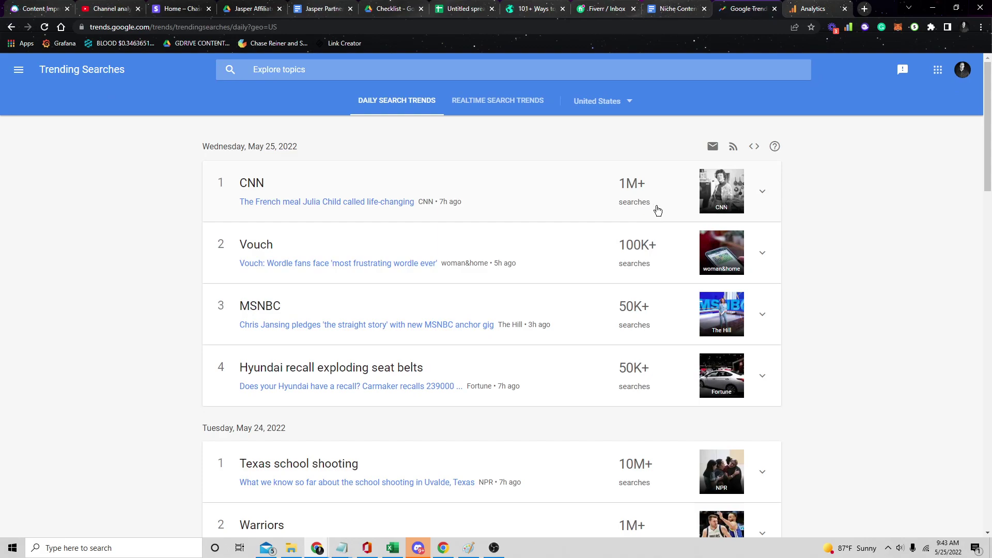
scroll(654, 210, "down", 2)
scroll(638, 252, "up", 2)
scroll(638, 230, "down", 3)
scroll(444, 201, "down", 8)
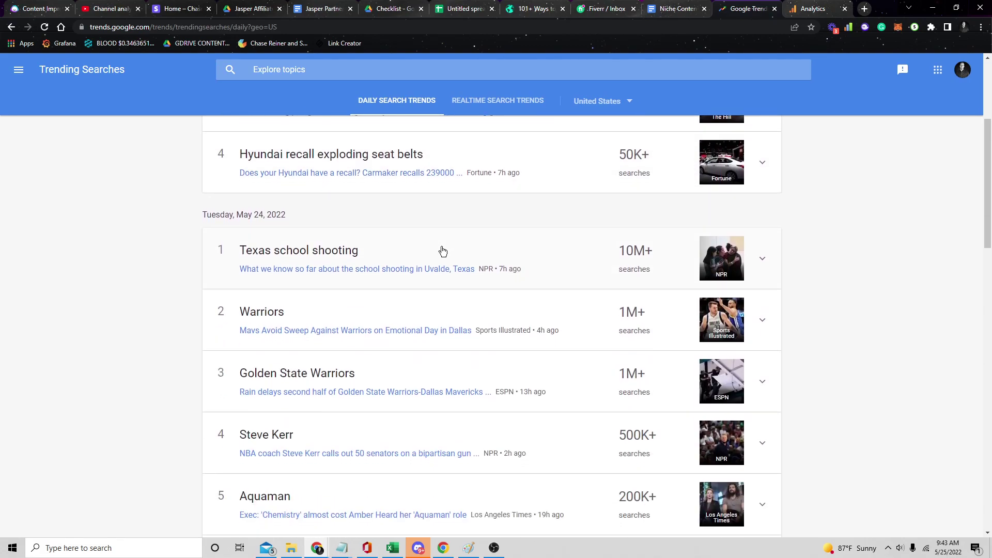
scroll(479, 243, "down", 8)
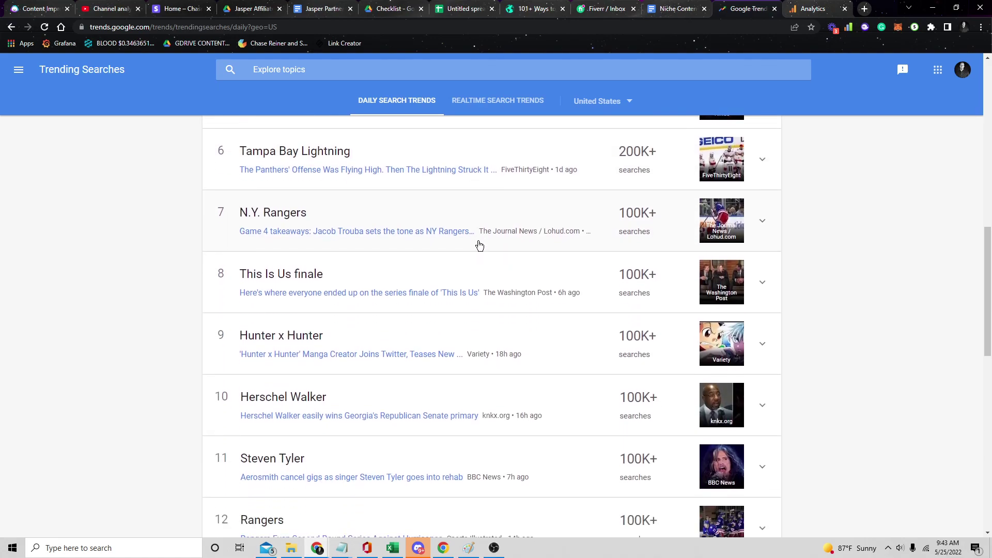
scroll(481, 246, "down", 3)
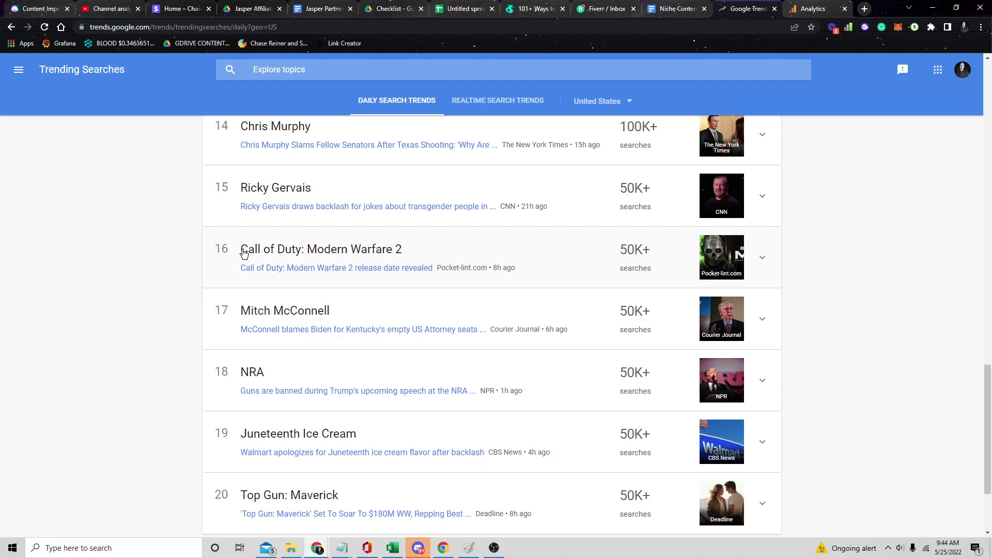
- Explore Call of Duty: Modern Warfare 2, try Past 5 years, then return to Past 7 days
left_click(396, 257)
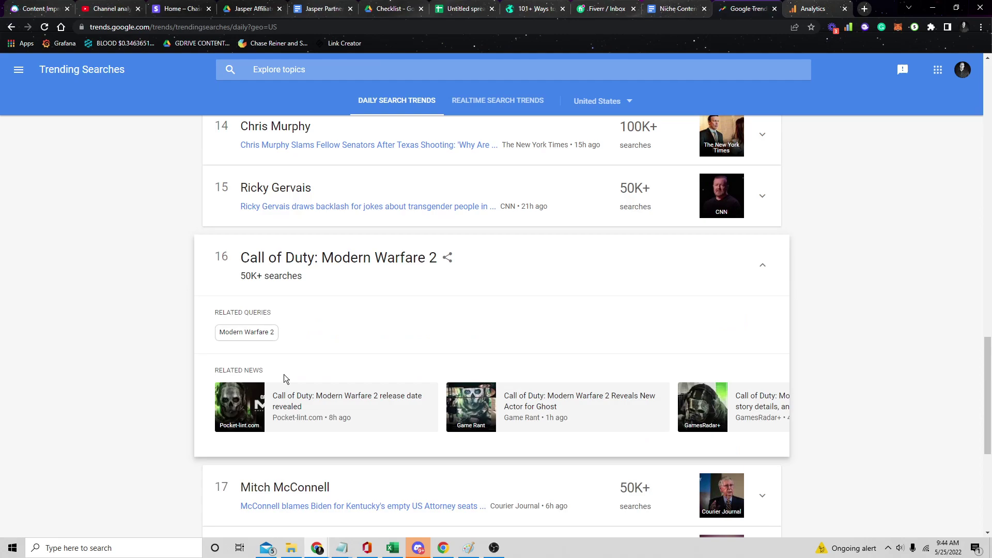
left_click(353, 260)
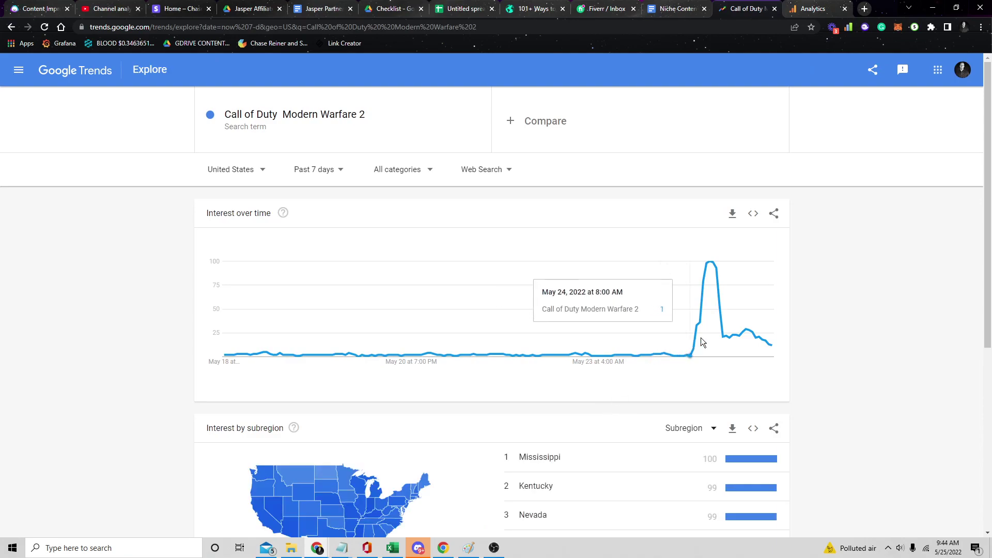
mouse_move(710, 334)
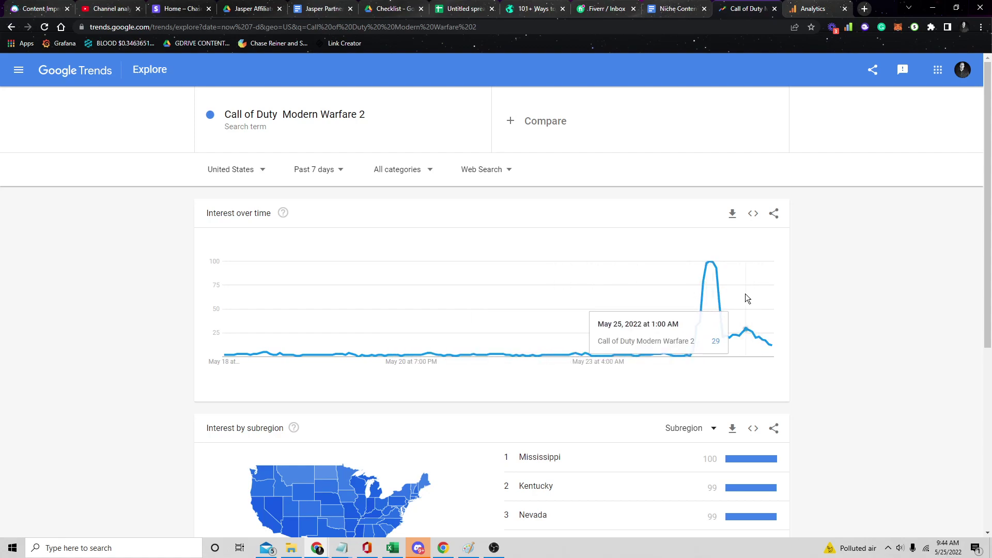
left_click(342, 176)
left_click(323, 356)
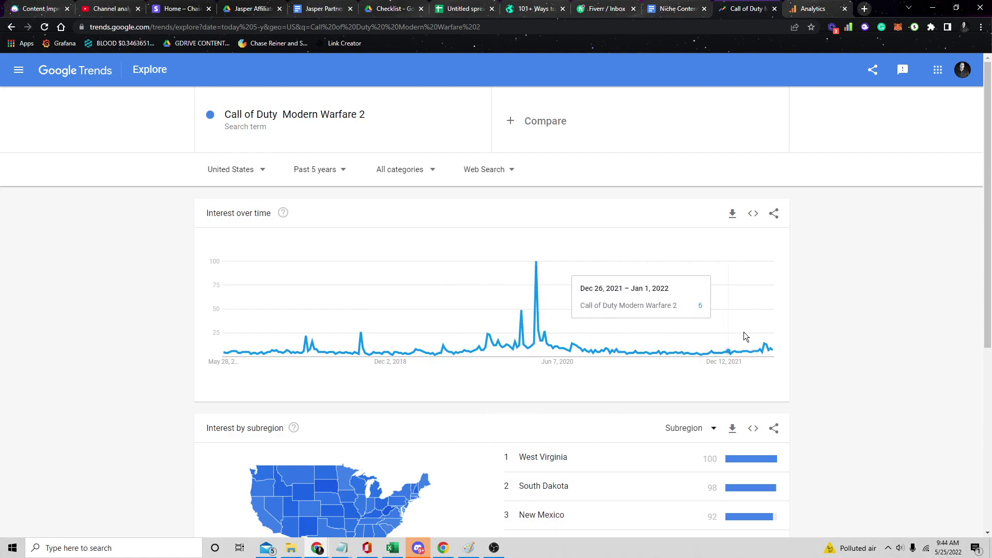
left_click(14, 30)
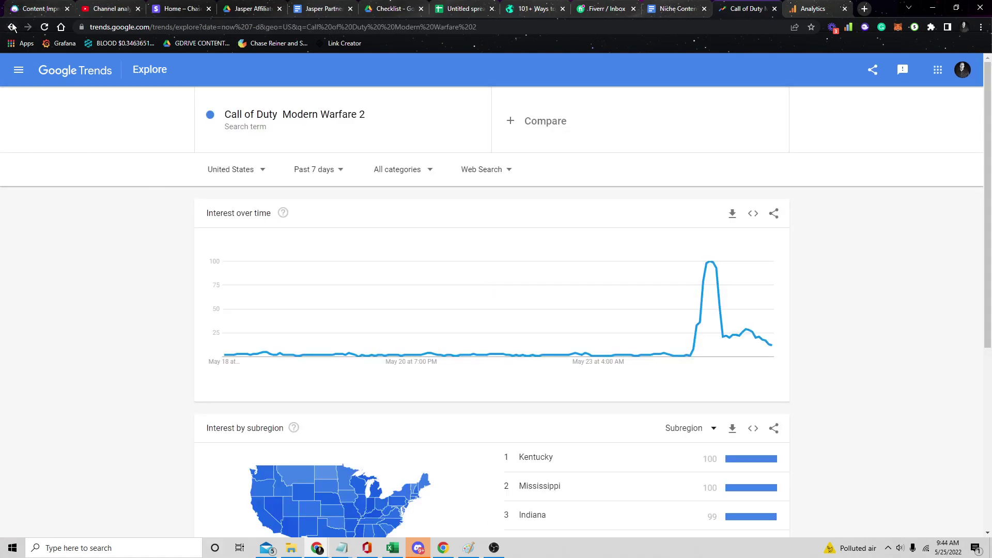
left_click(11, 27)
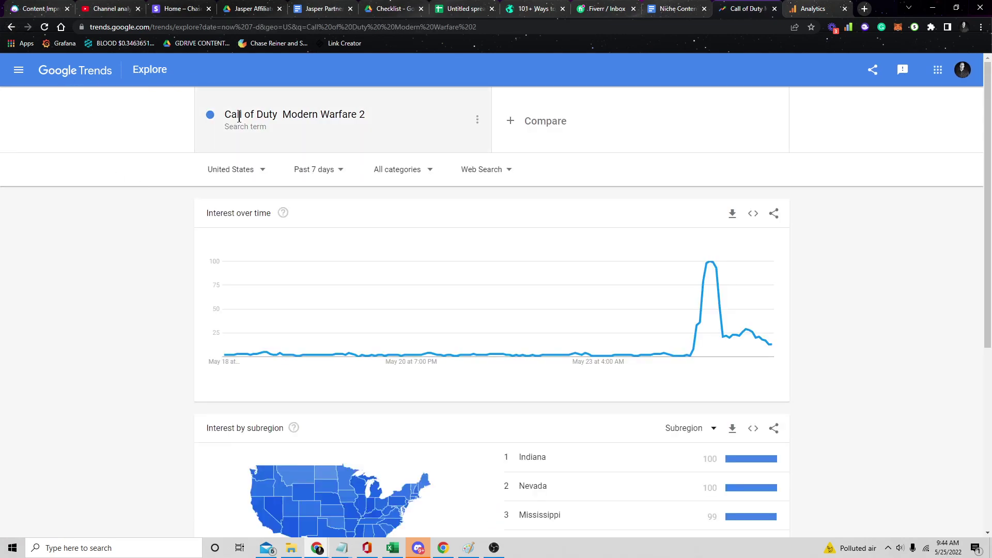
- Return to the Google Trends home page and reopen the full trending searches list
left_click(46, 70)
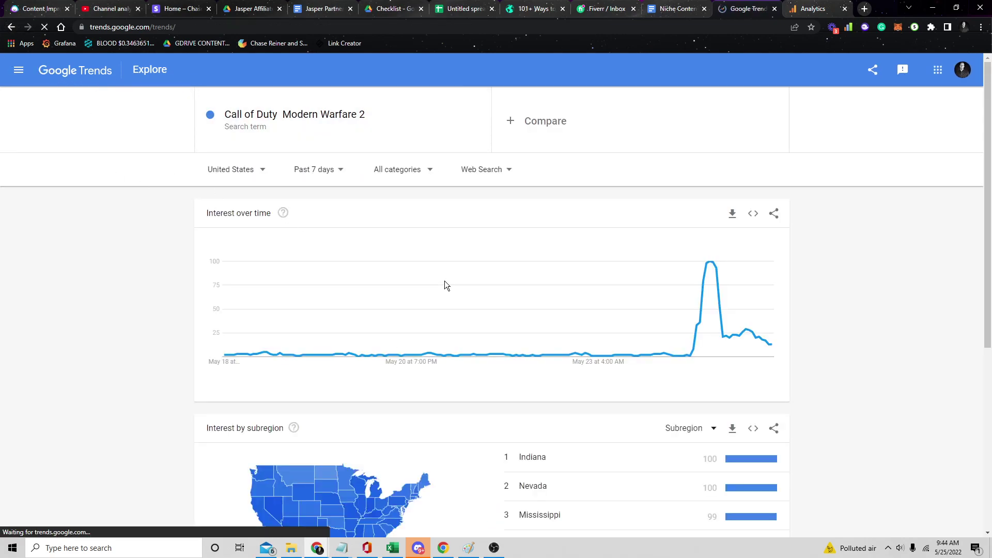
scroll(625, 271, "down", 5)
scroll(470, 316, "down", 10)
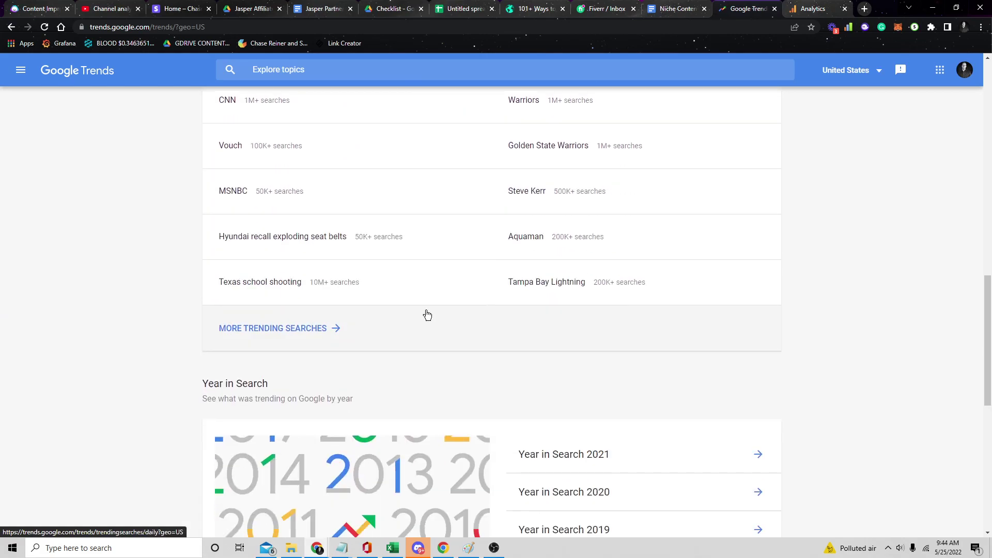
left_click(335, 301)
scroll(543, 398, "down", 15)
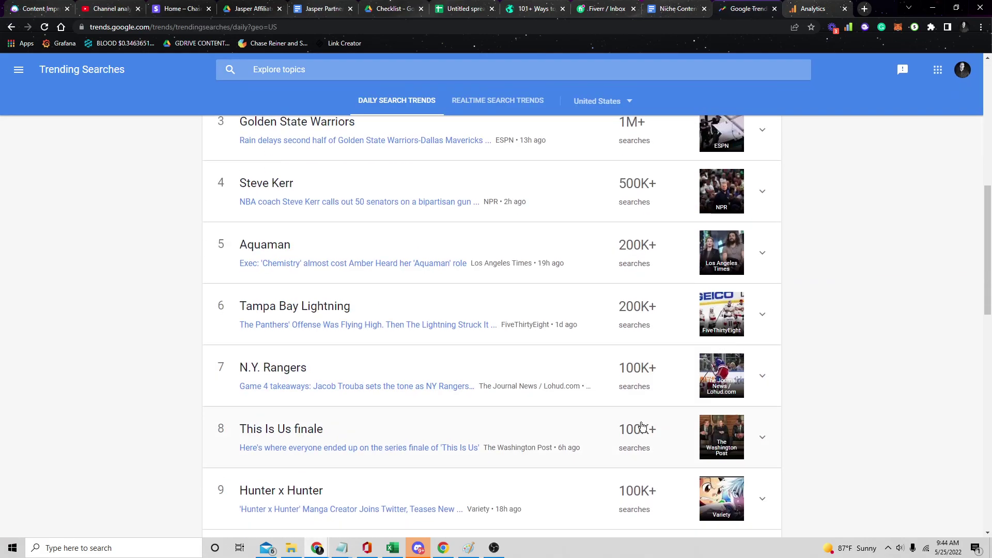
scroll(506, 385, "down", 7)
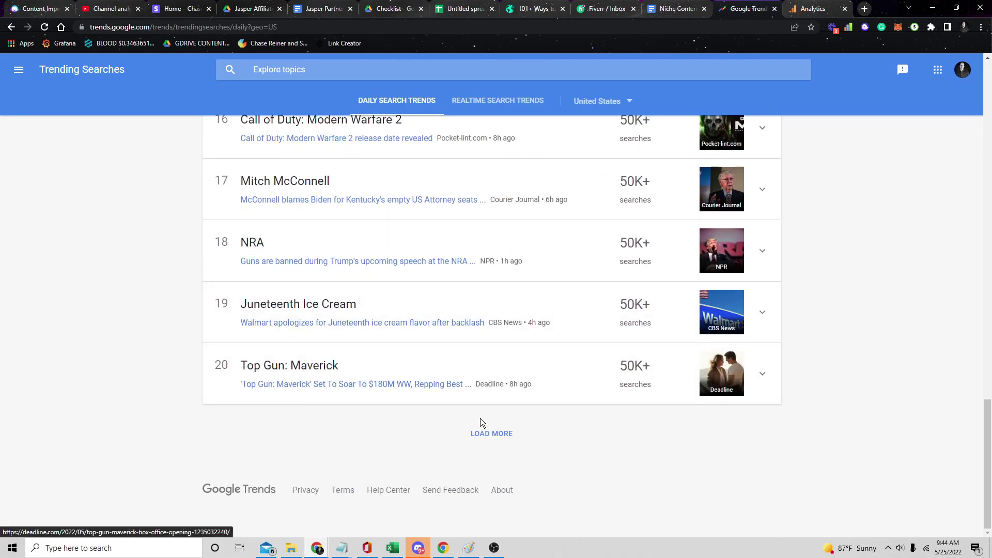
- Load the previous day's and Sunday May 22 trending searches
left_click(491, 432)
scroll(560, 217, "down", 12)
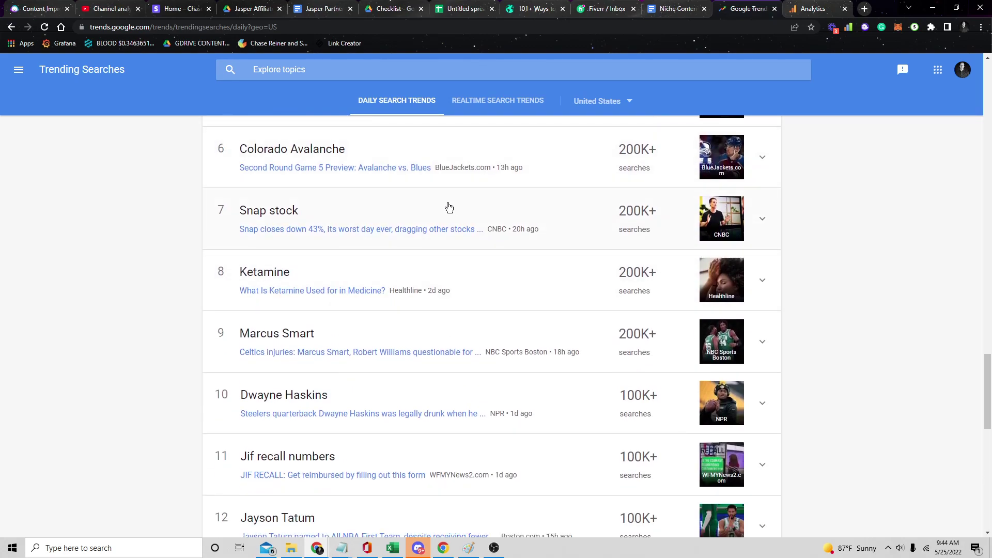
scroll(431, 197, "down", 1)
scroll(431, 266, "down", 9)
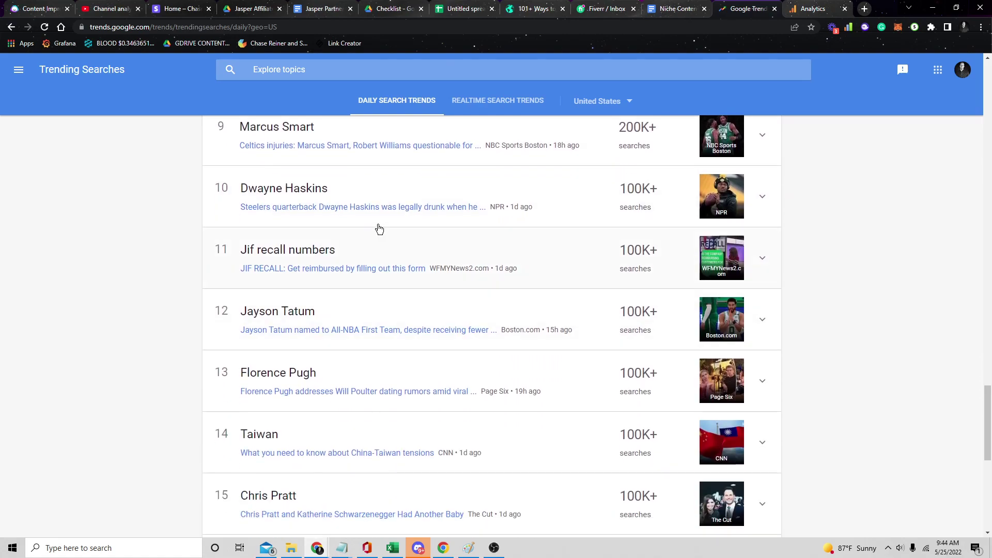
scroll(543, 351, "down", 2)
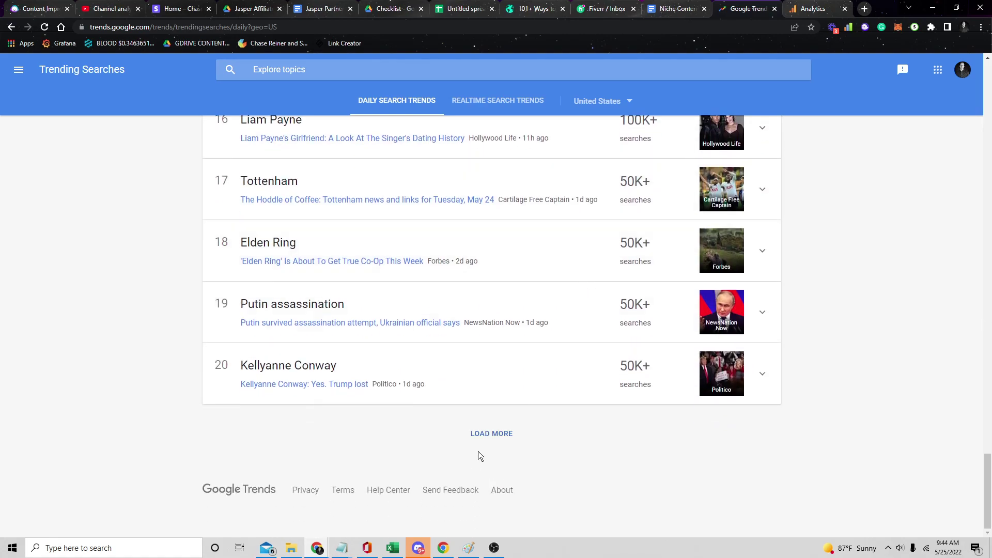
left_click(491, 434)
scroll(531, 439, "down", 6)
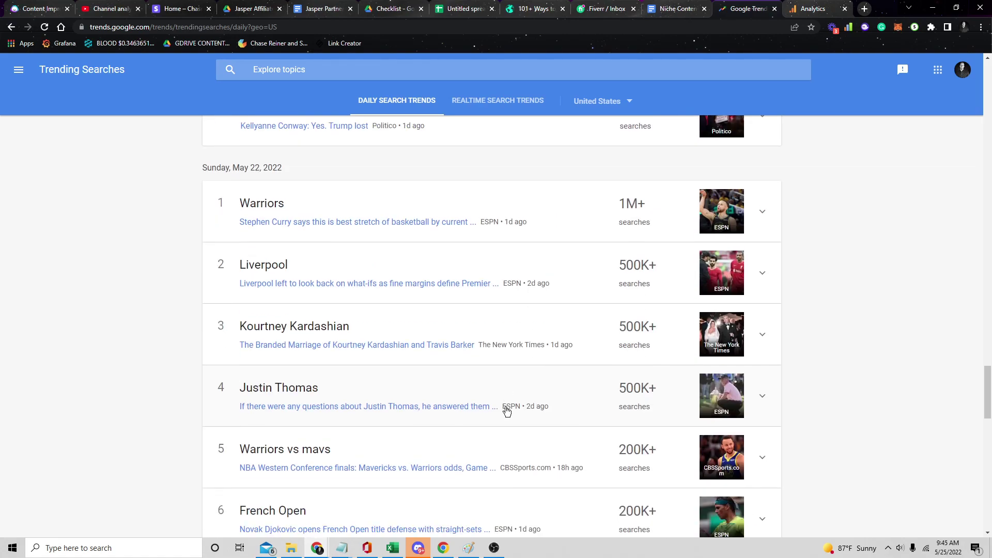
scroll(439, 382, "down", 10)
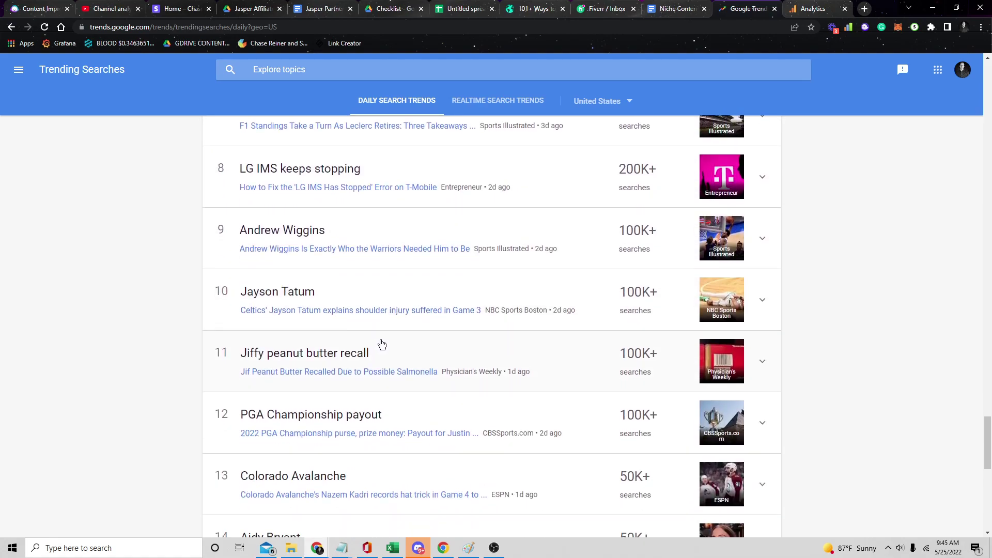
scroll(377, 333, "down", 8)
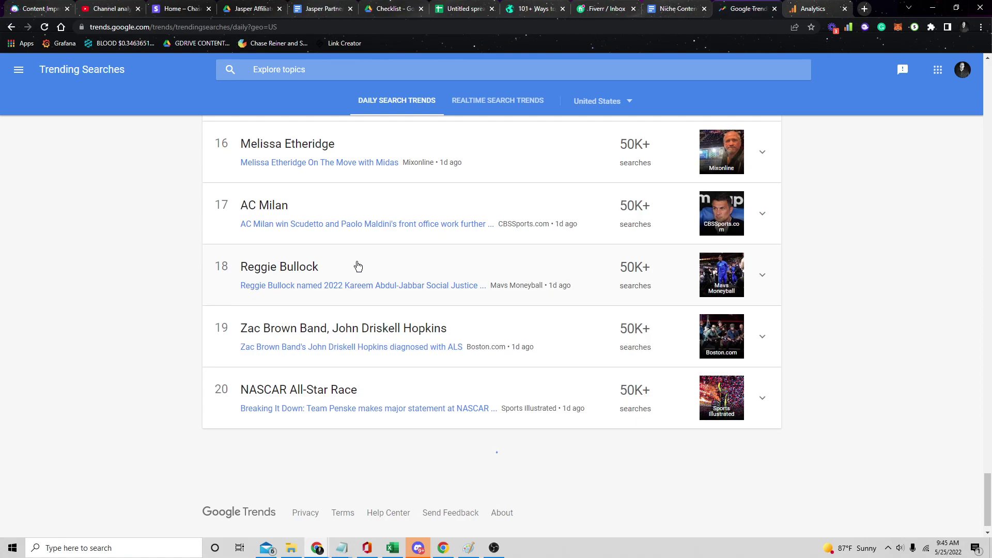
scroll(487, 261, "down", 5)
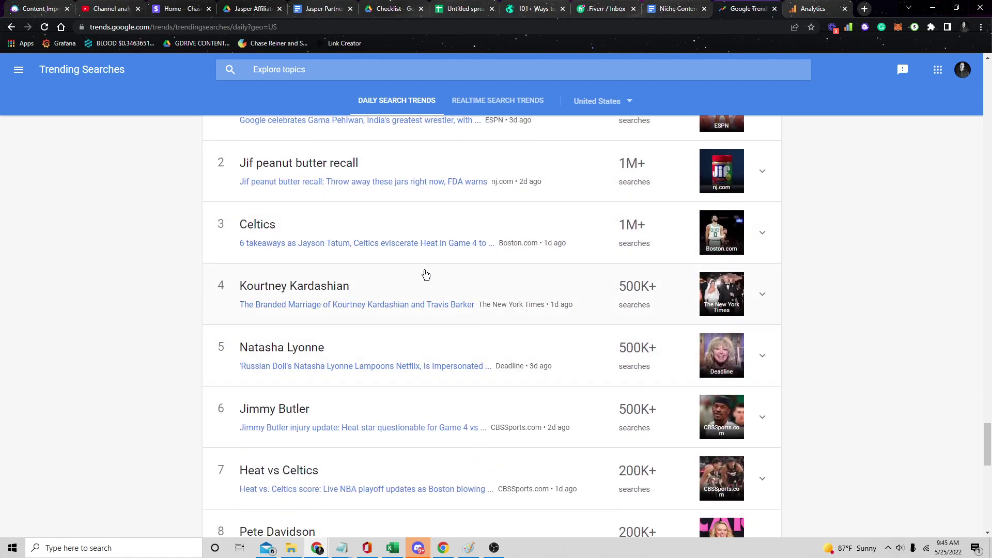
scroll(424, 268, "down", 10)
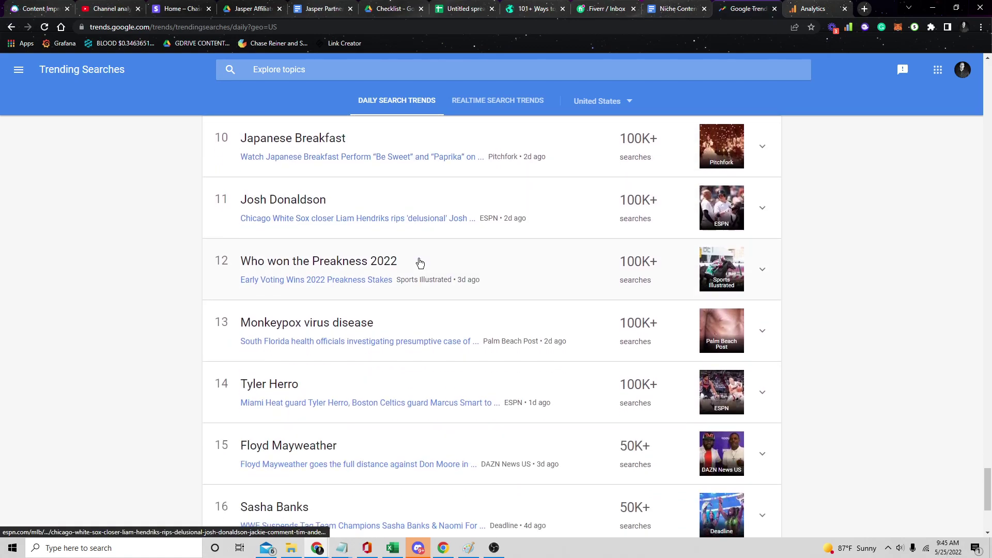
scroll(419, 264, "down", 4)
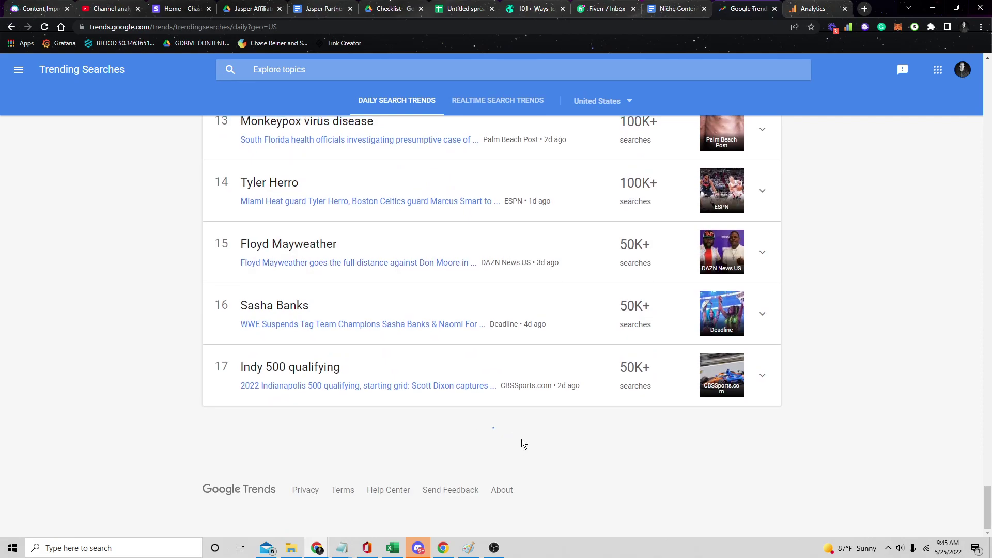
- Load Friday May 20's trending searches and scroll back to Ketamine and Snap stock
left_click(515, 436)
scroll(547, 361, "down", 4)
scroll(536, 315, "up", 20)
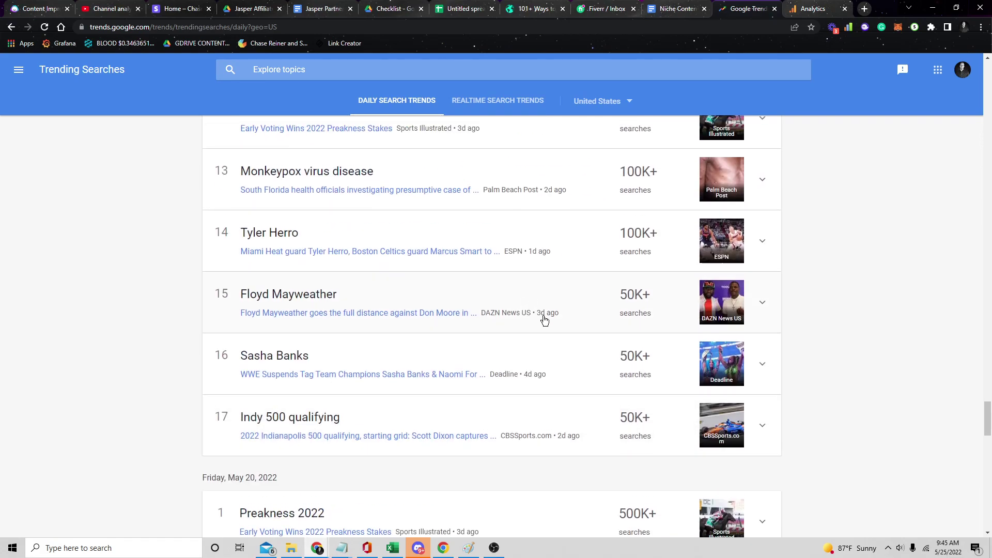
scroll(365, 272, "up", 18)
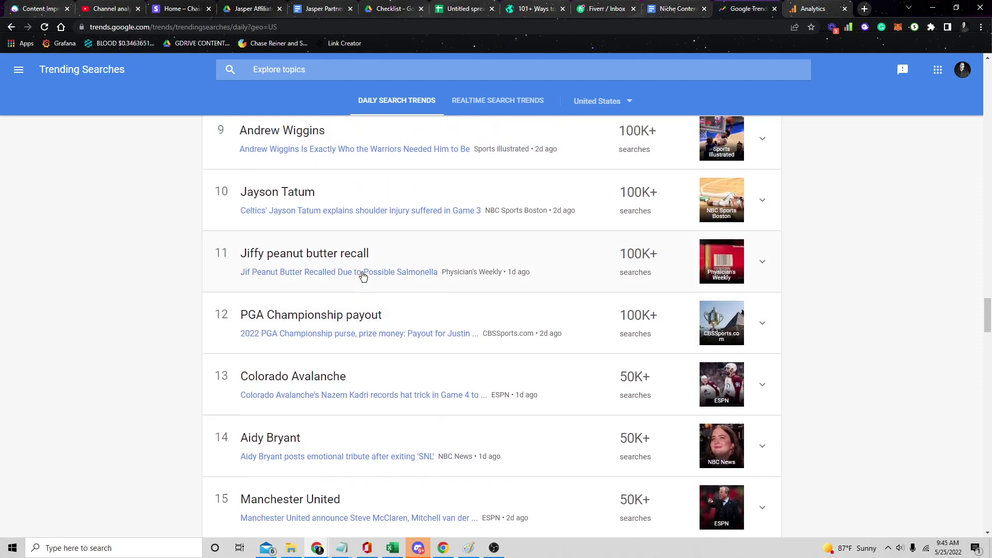
scroll(342, 354, "up", 8)
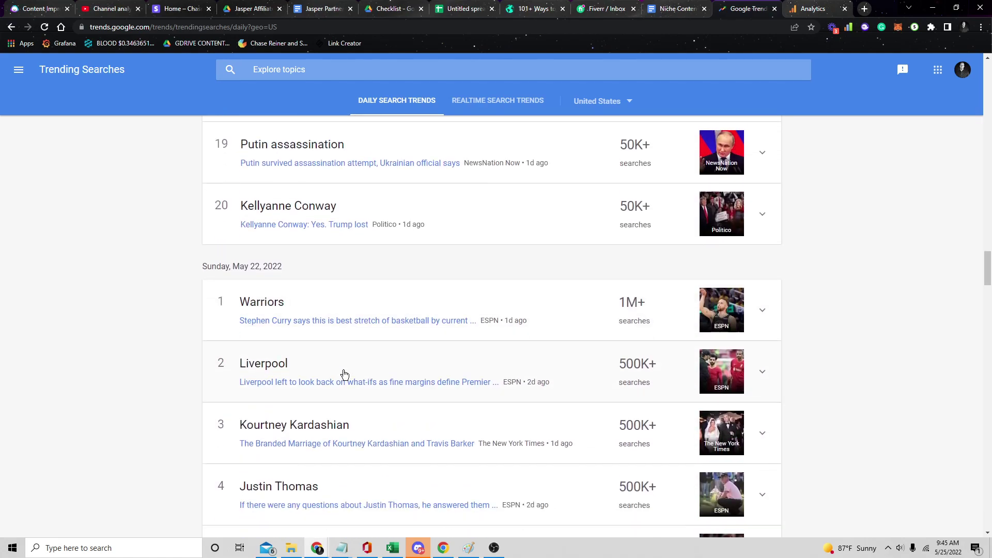
scroll(356, 389, "up", 7)
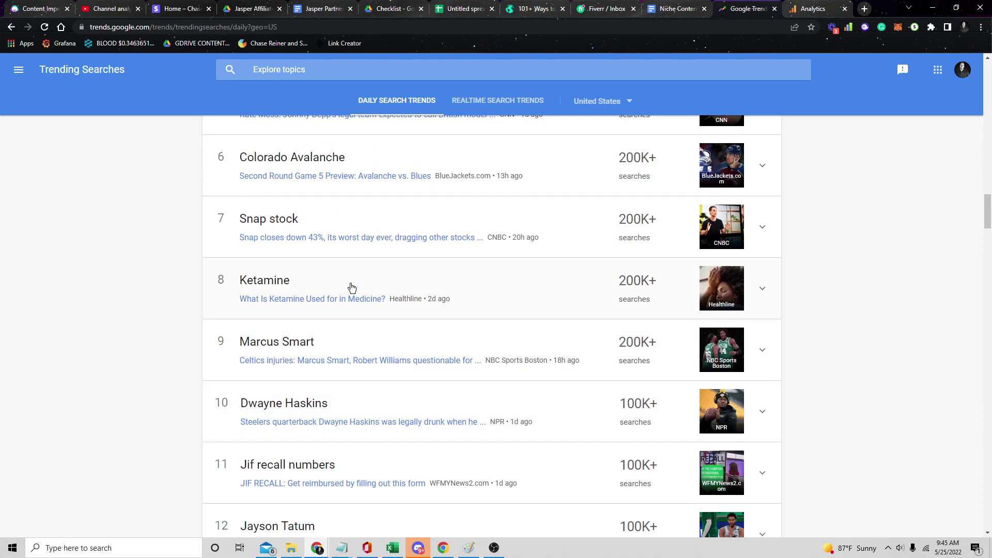
- Open the Ketamine trend in Google Trends Explore
left_click(352, 288)
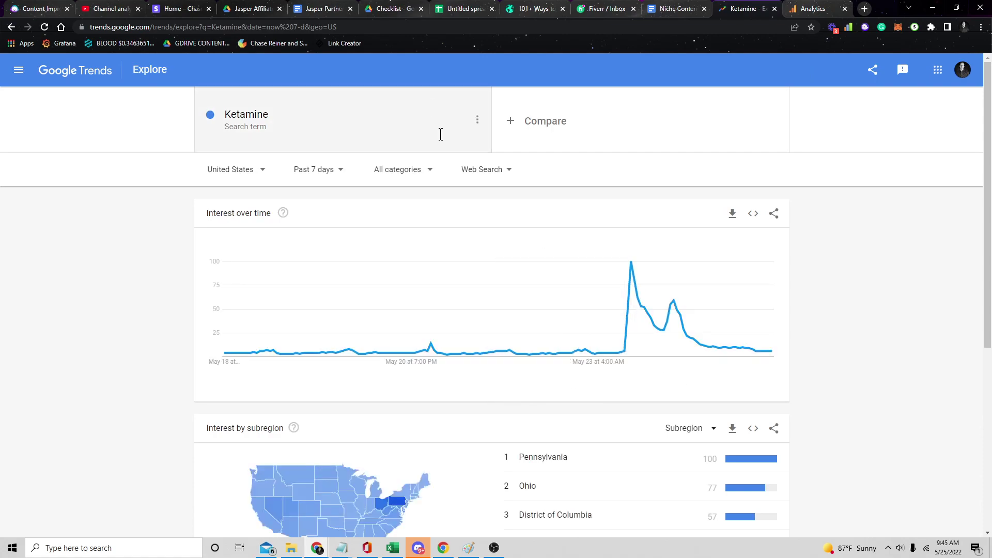
left_click_drag(401, 186, 305, 222)
left_click(330, 182)
left_click(323, 151)
left_click(207, 178)
- Set the range to Past 5 years and review subregions and related queries
left_click(317, 174)
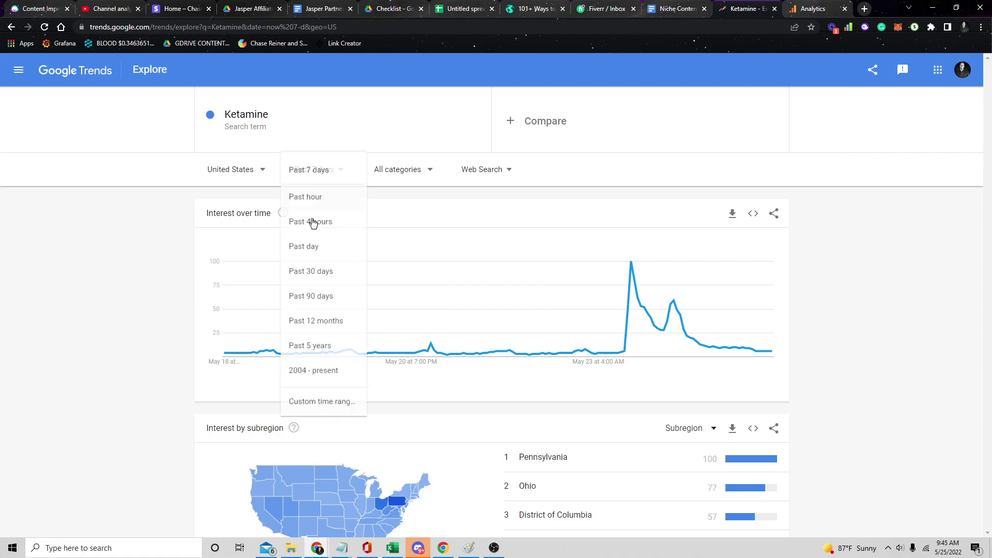
left_click(320, 345)
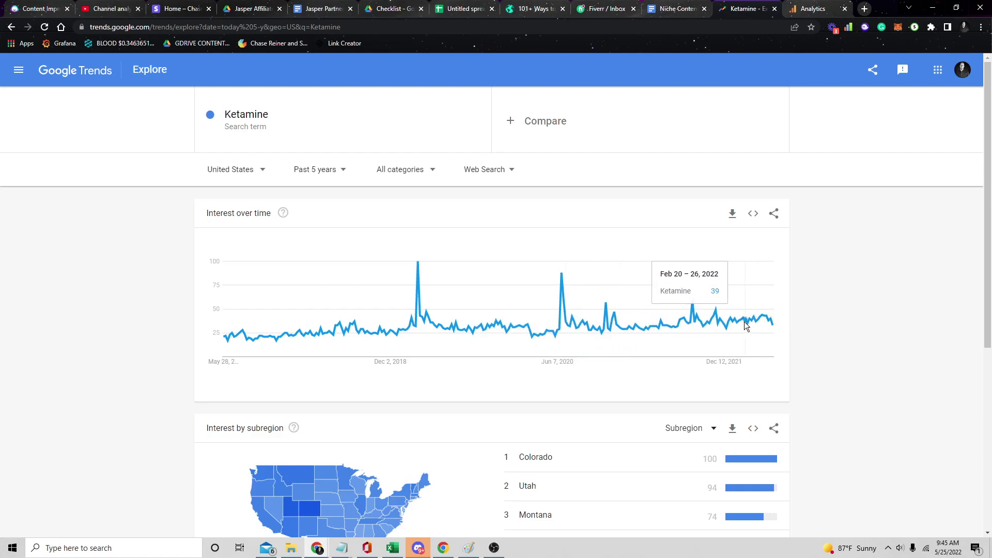
scroll(660, 390, "down", 2)
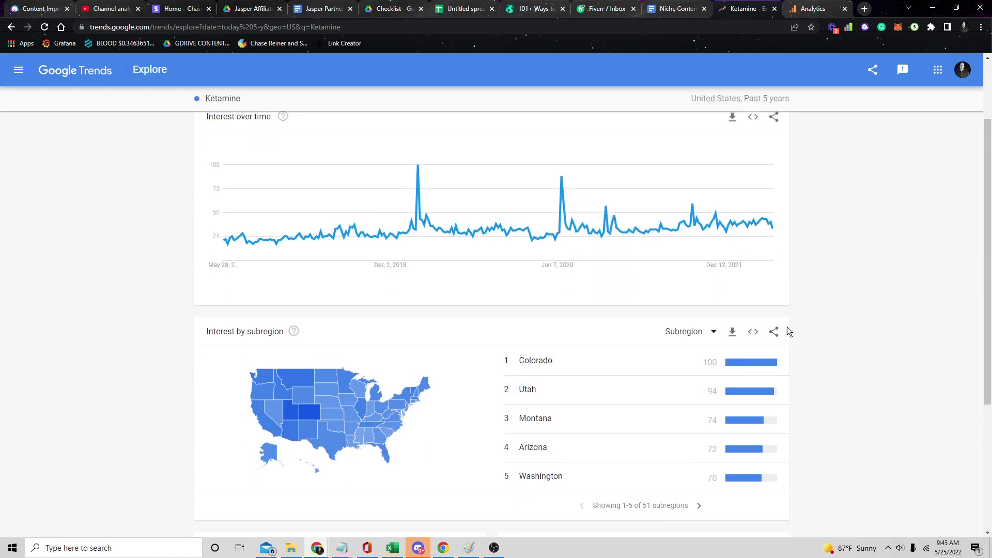
scroll(790, 331, "up", 2)
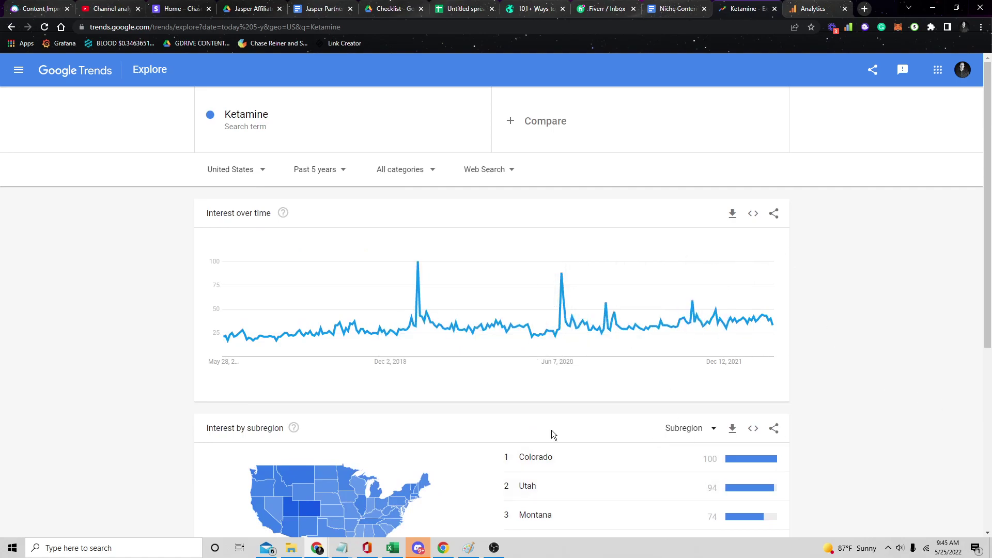
scroll(571, 357, "down", 6)
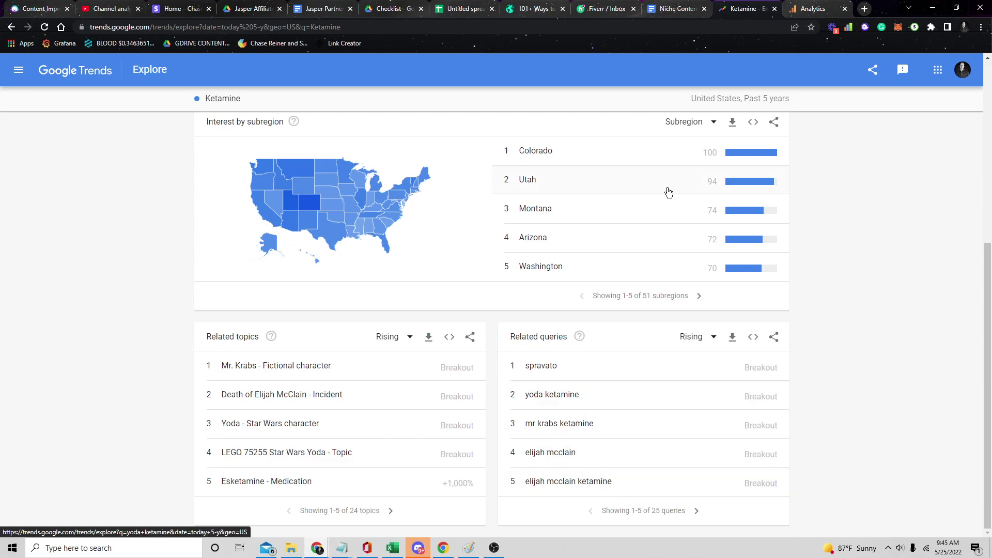
scroll(662, 295, "up", 6)
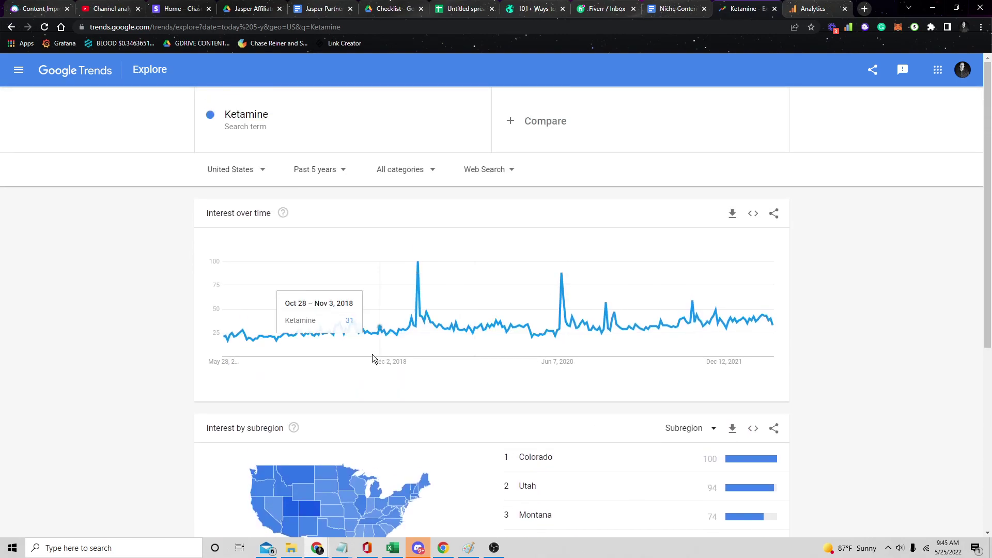
- Log in to Shine Ranker and run Keywords Research with Ketamine as the seed
left_click(287, 109)
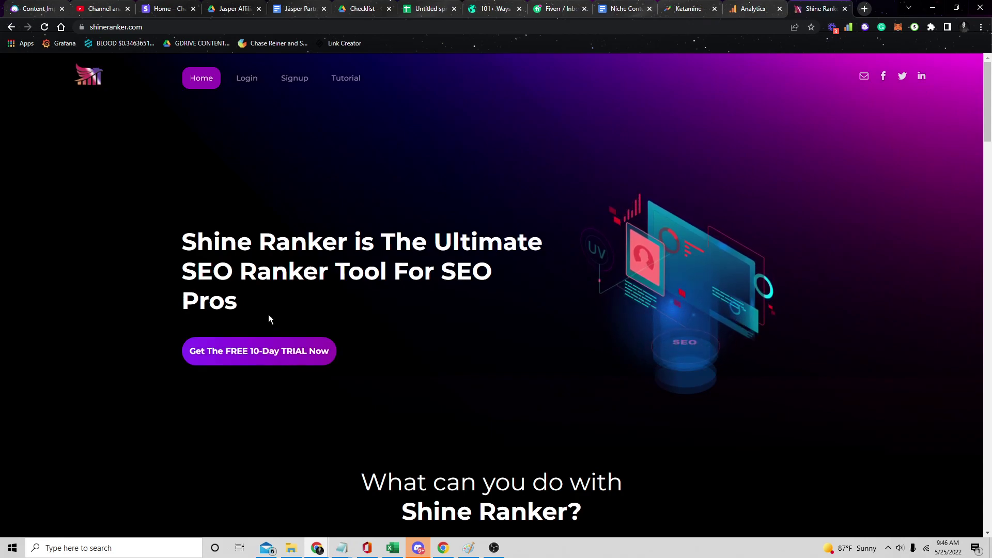
left_click(247, 78)
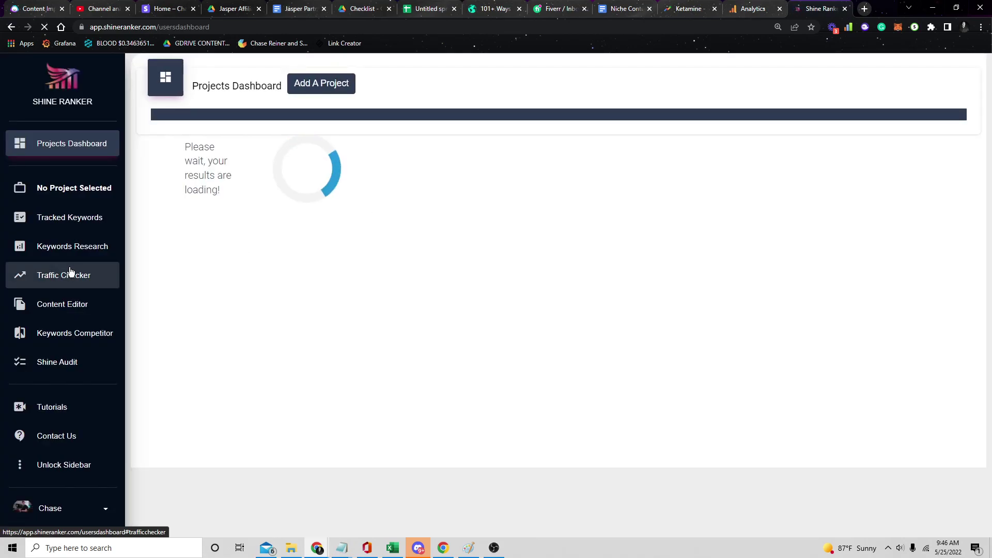
left_click(74, 258)
left_click(222, 116)
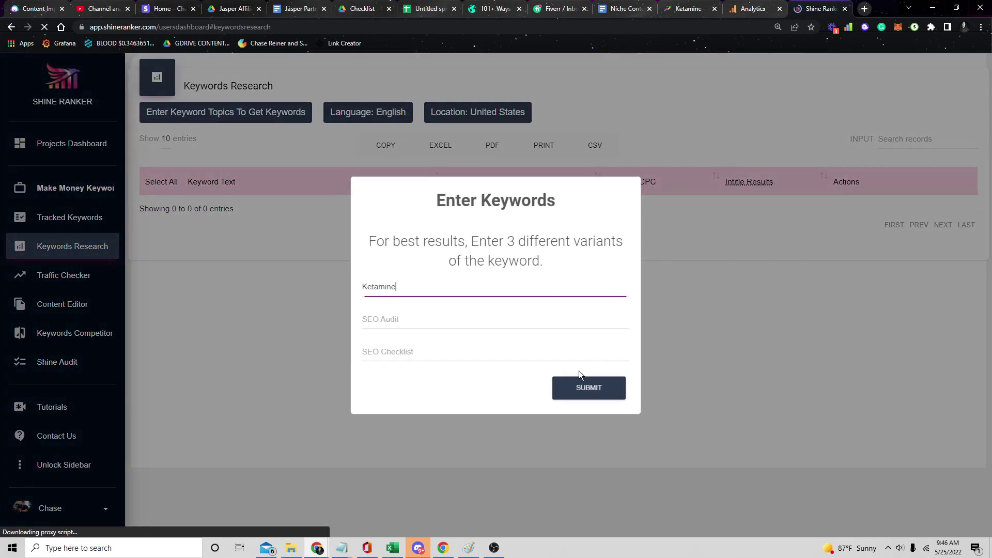
left_click(589, 389)
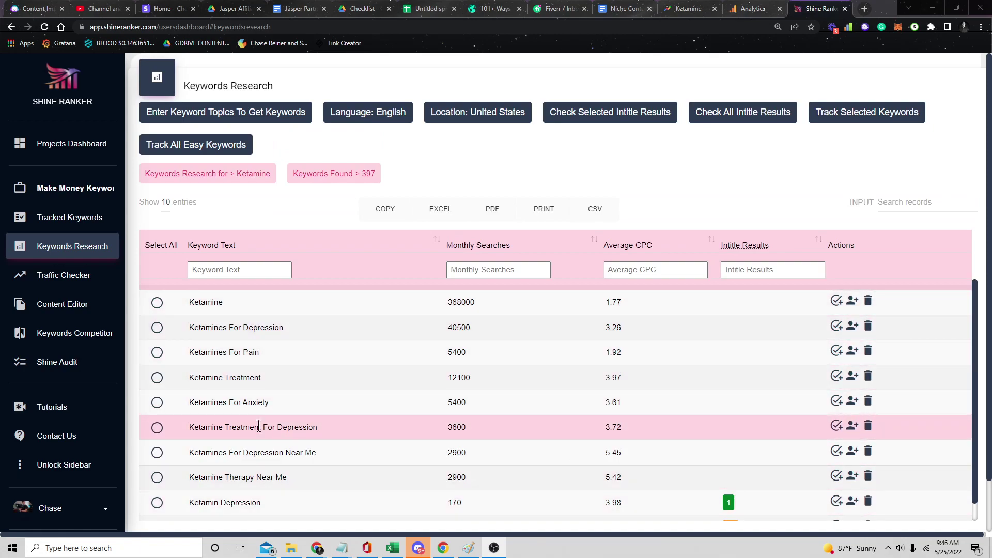
- Select all keywords at 50 per page, check intitle results, and select 'Ketamines For Depression'
left_click(162, 247)
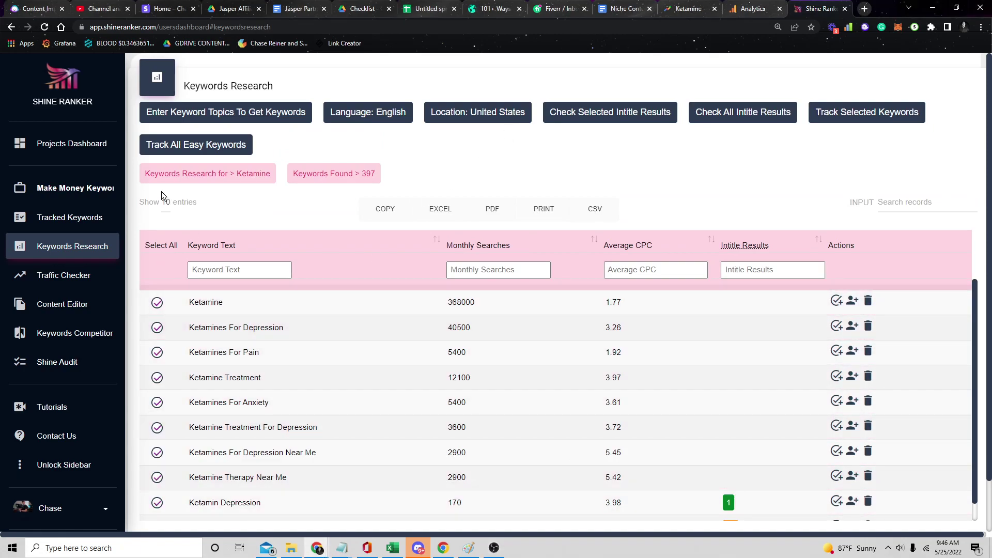
left_click(173, 249)
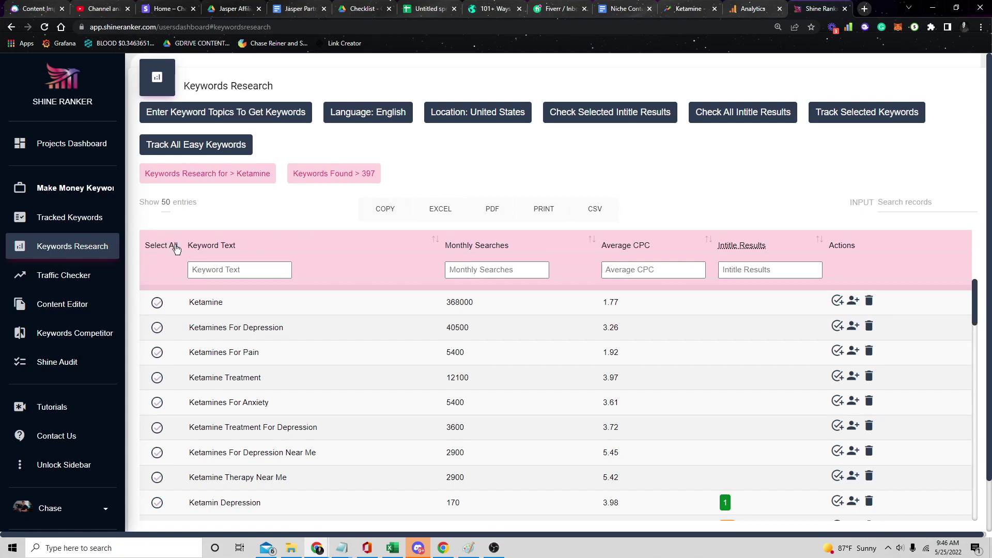
left_click(569, 120)
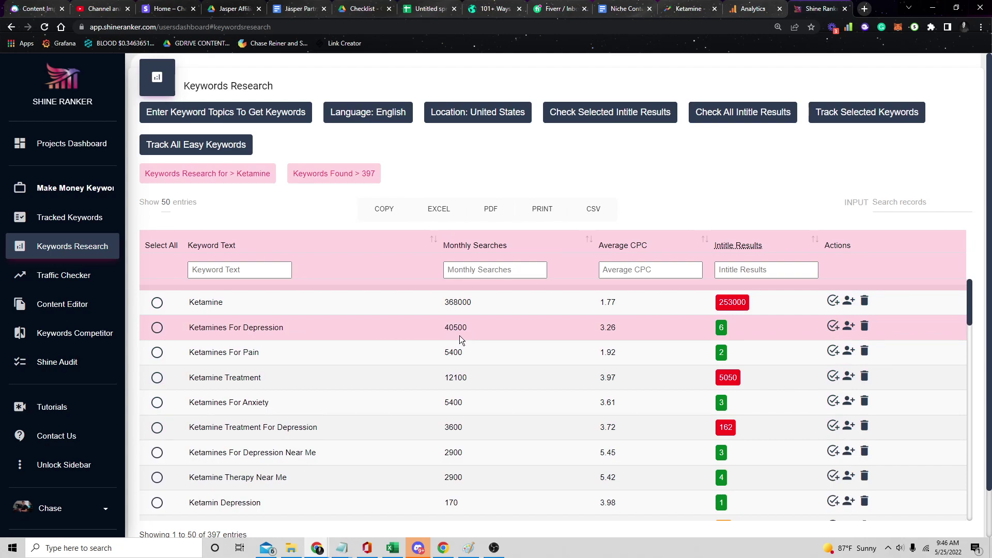
scroll(793, 434, "down", 4)
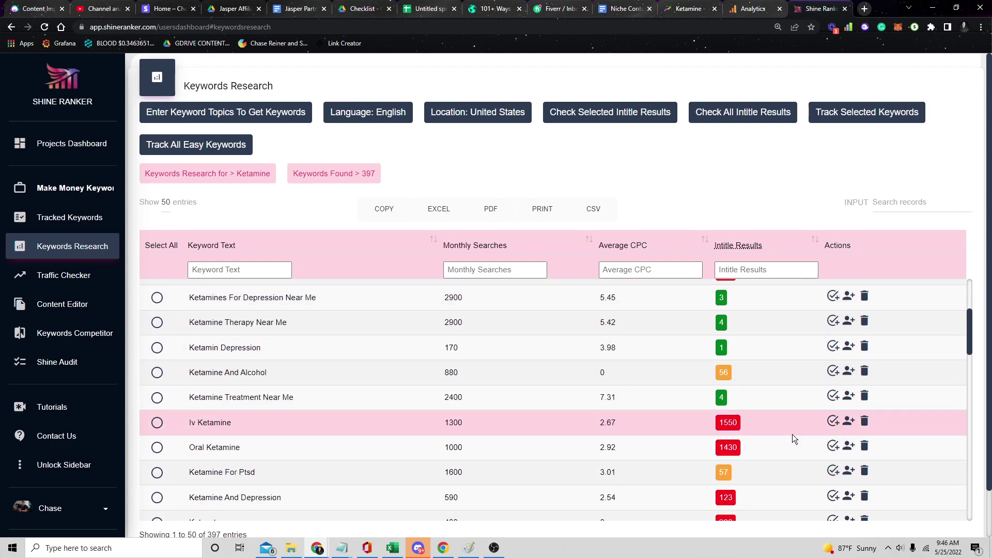
scroll(352, 339, "up", 5)
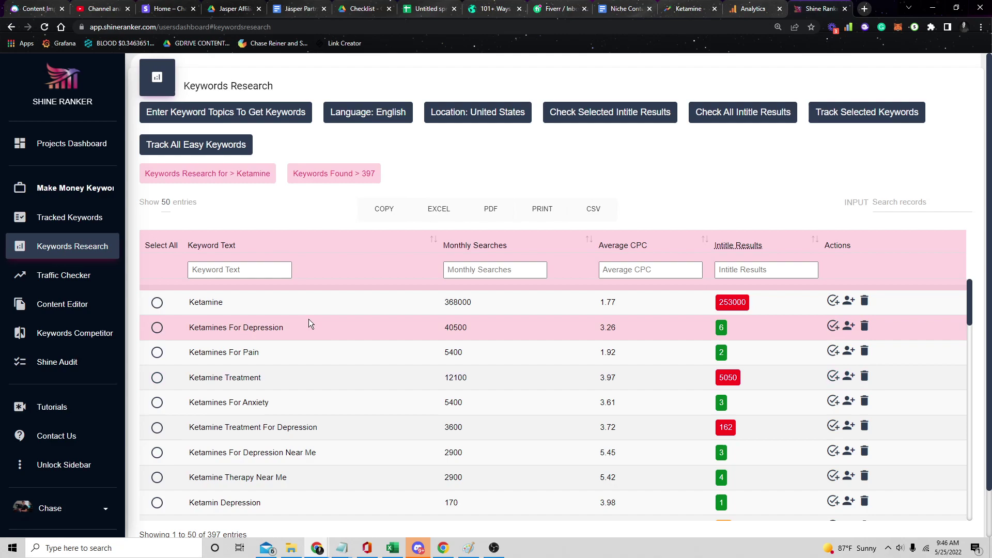
triple_click(309, 319)
key("ctrl+c")
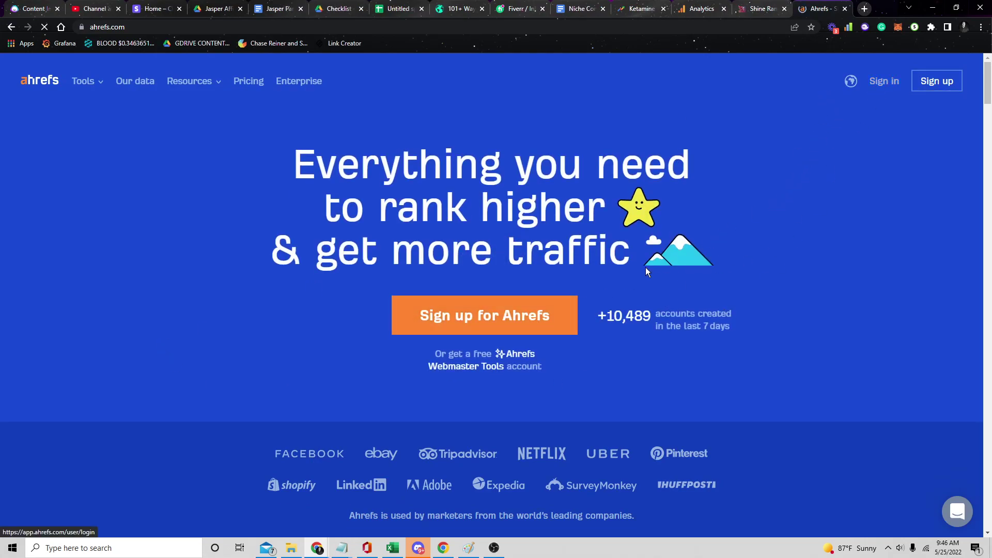
- Sign in to Ahrefs and look up the pasted keyword 'ketamines for depression'
left_click(882, 89)
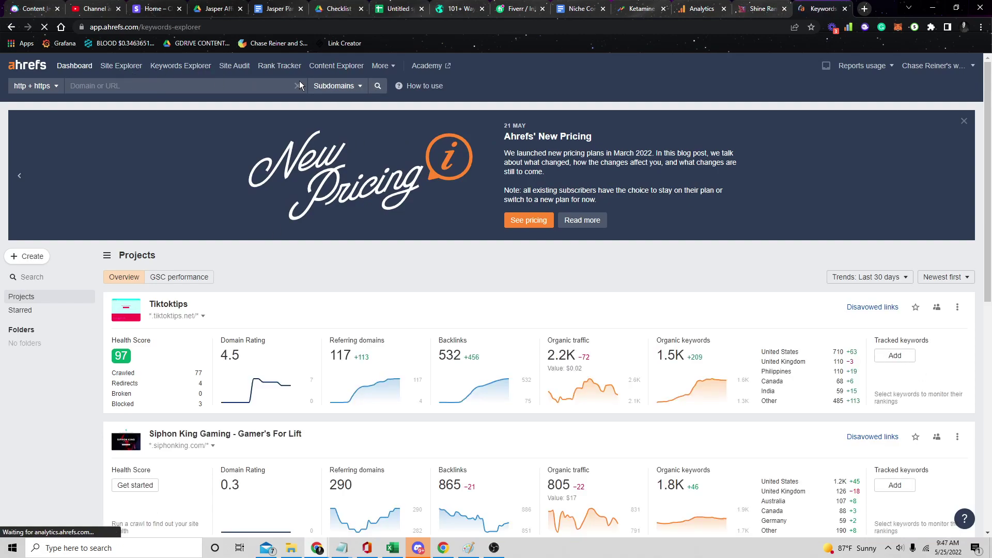
key("ctrl+v")
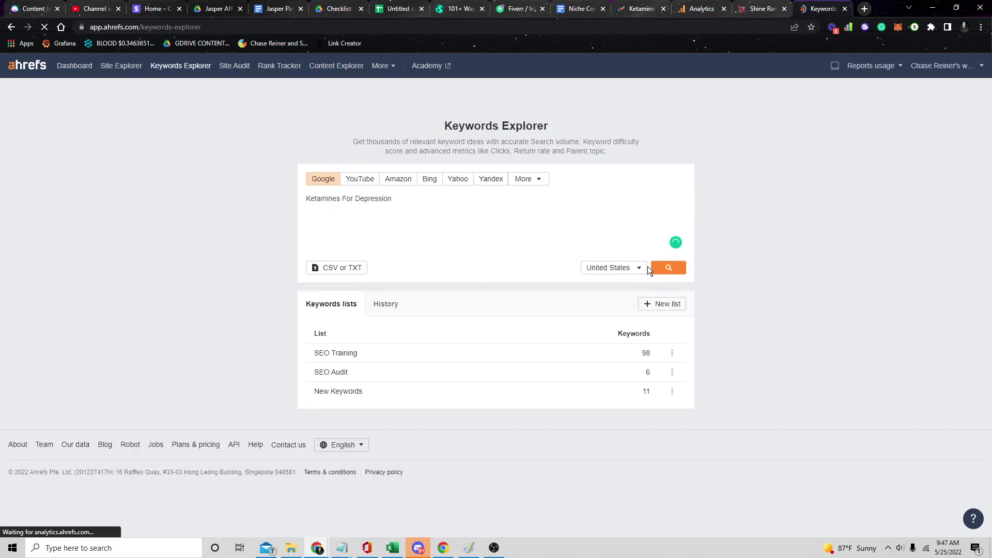
left_click(668, 268)
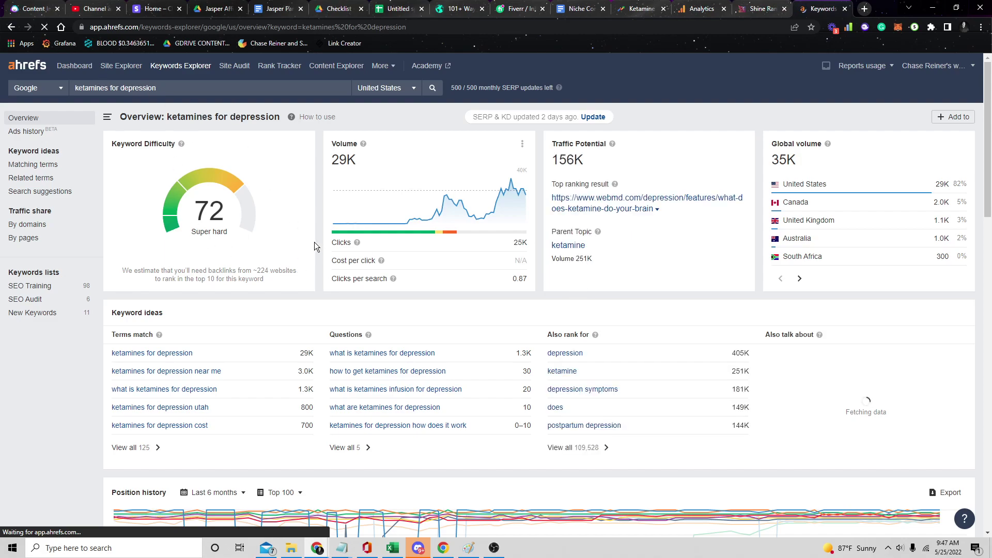
- Expand the SERP overview with Show more to see additional top-ranking results
scroll(323, 215, "down", 3)
scroll(323, 215, "down", 9)
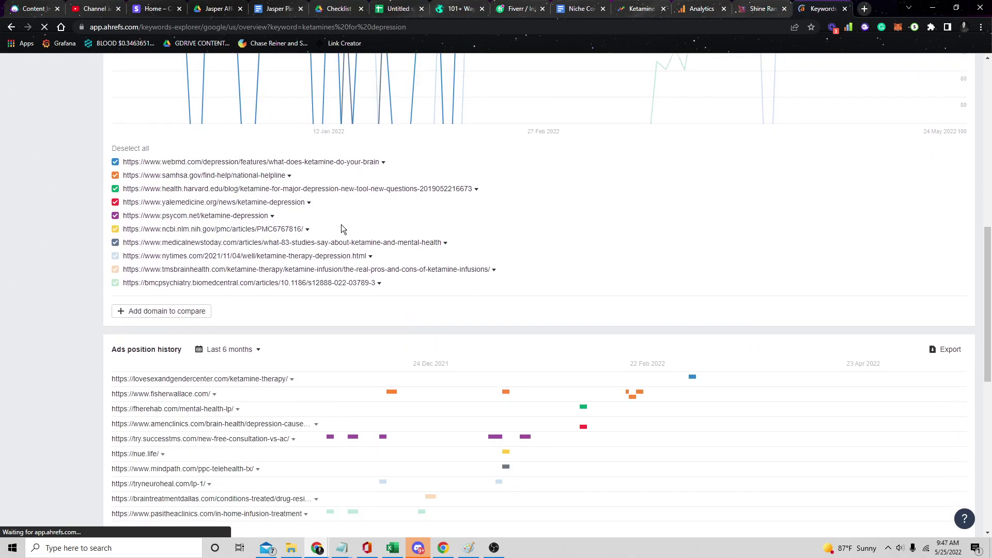
scroll(342, 222, "down", 7)
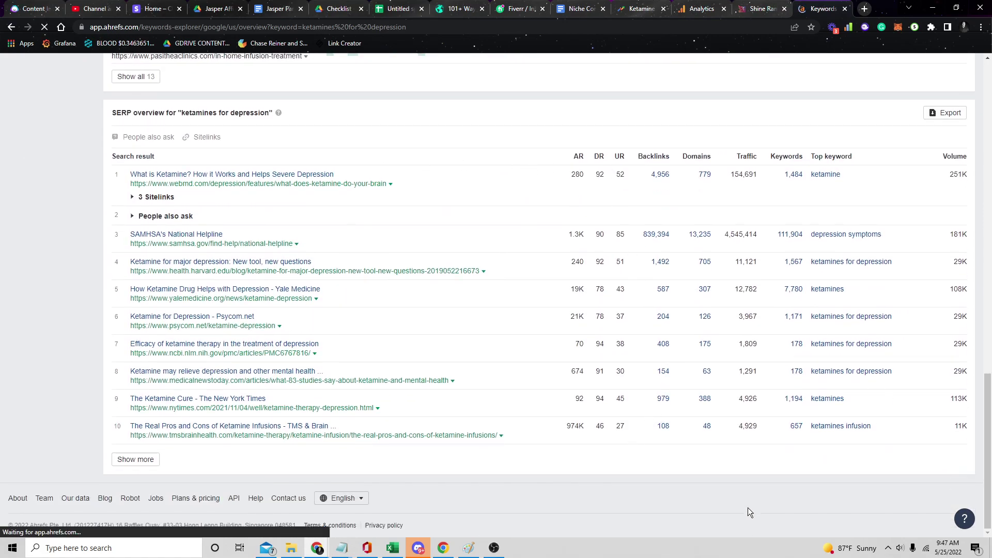
left_click(134, 461)
scroll(603, 270, "down", 2)
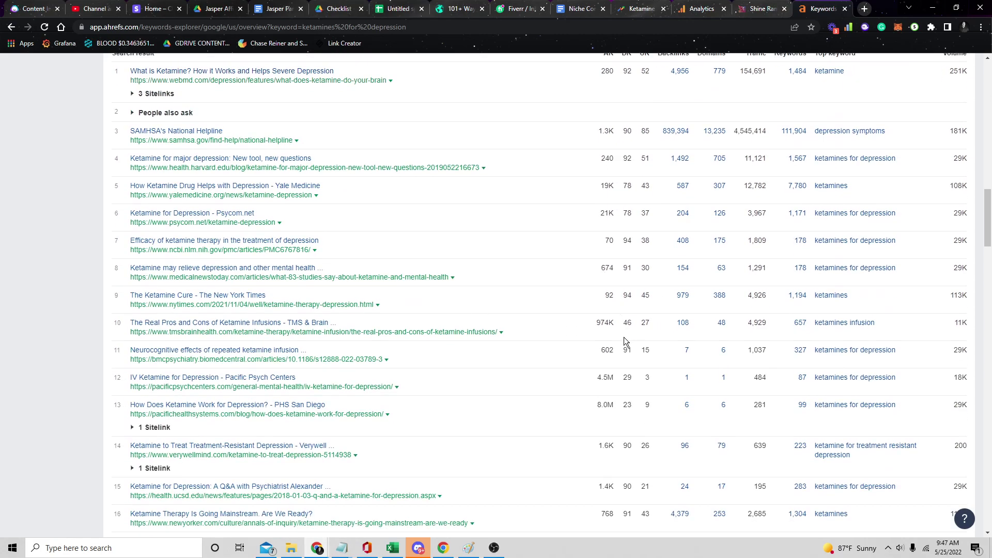
scroll(624, 337, "up", 3)
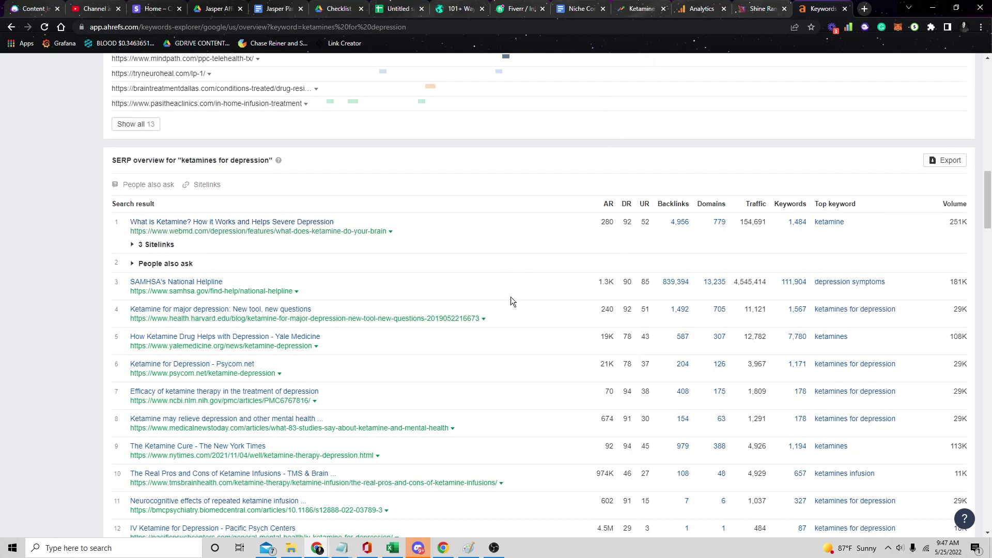
scroll(605, 299, "up", 20)
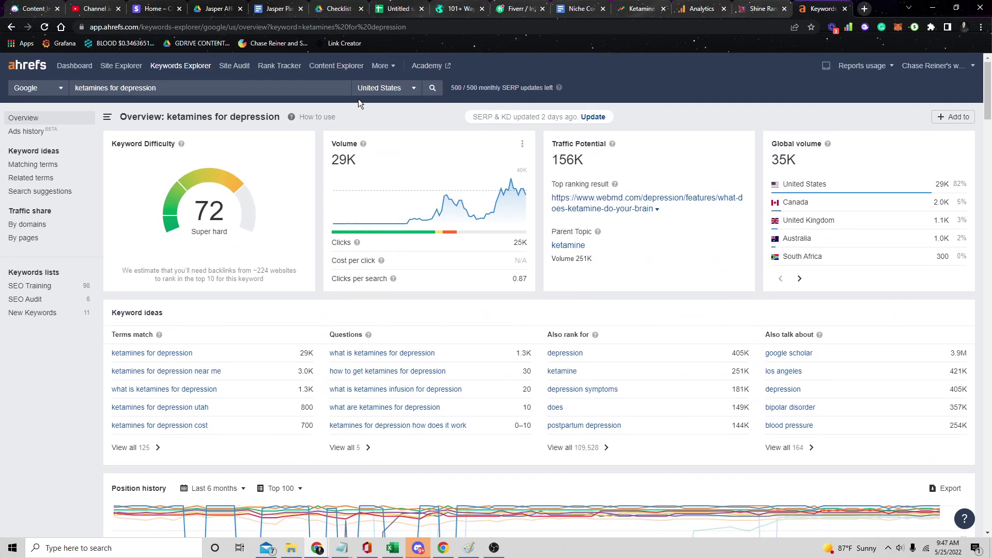
- Return to the Ketamine trend and go back to its 7-day view
left_click(641, 8)
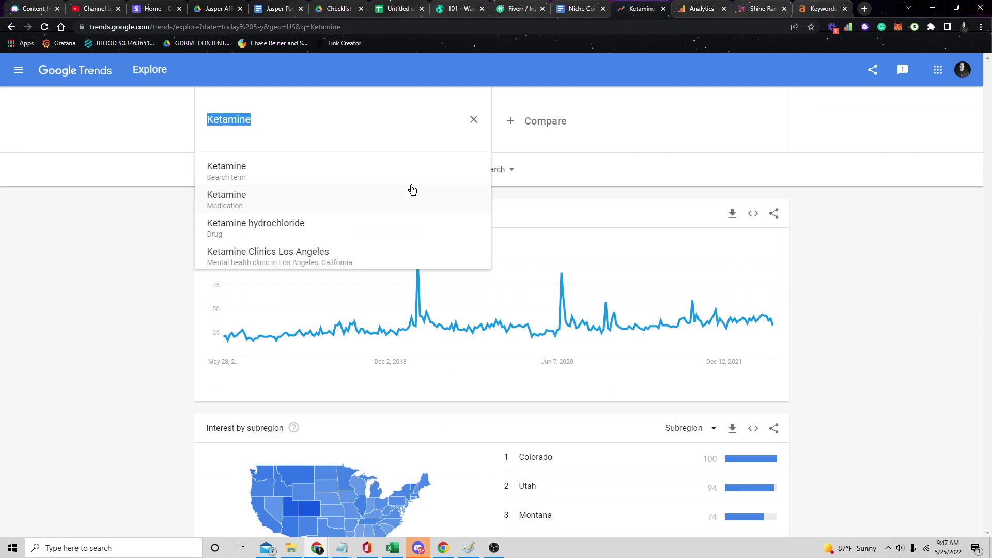
left_click(126, 226)
left_click(10, 27)
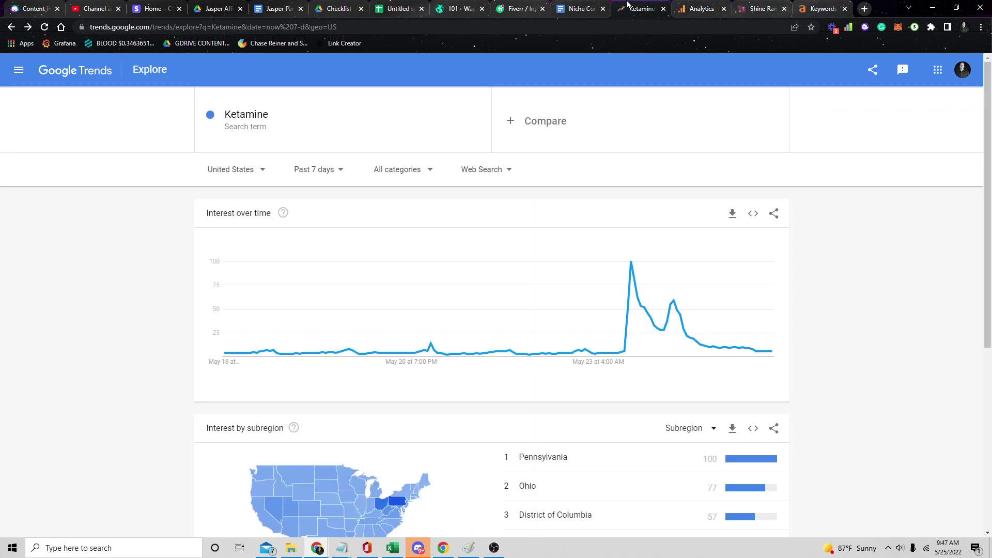
- Run Shine Ranker keyword research for 'call of duty' and copy the 'Call Of Duty' keyword
left_click(768, 7)
left_click(246, 121)
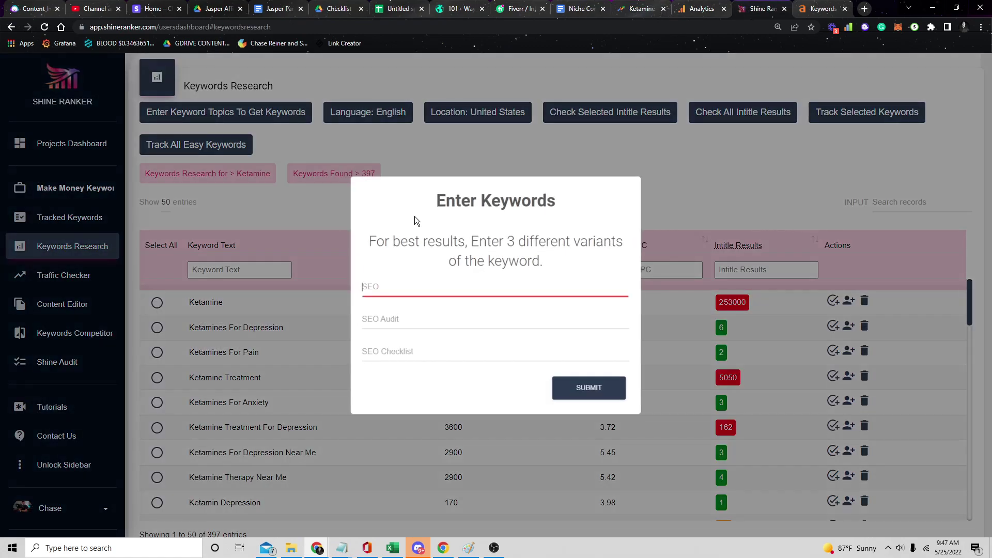
type("call of duty")
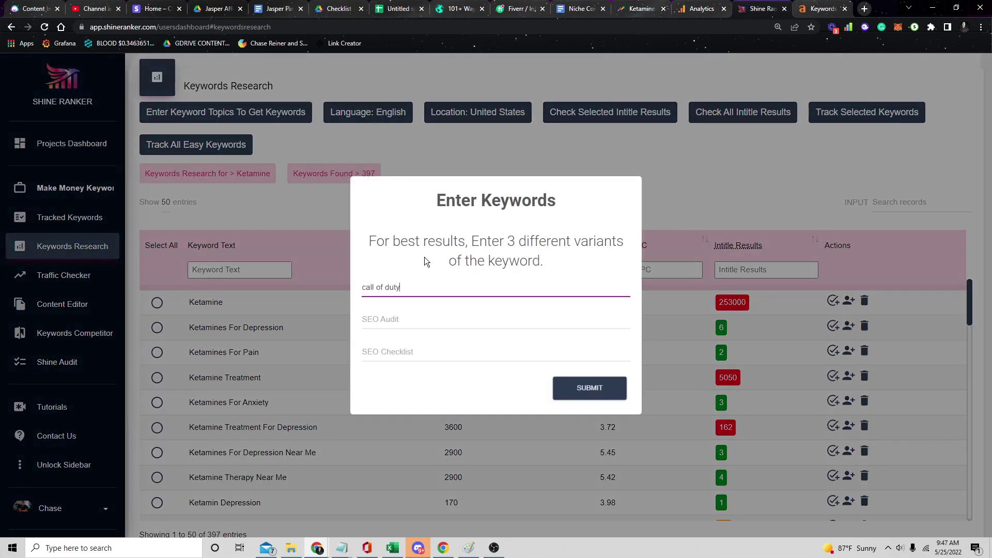
key("Return")
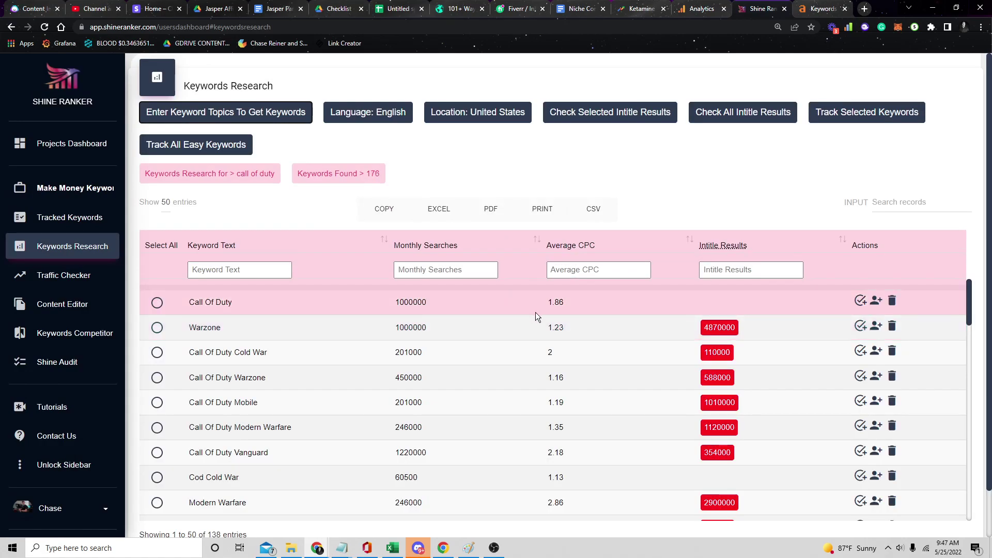
triple_click(243, 304)
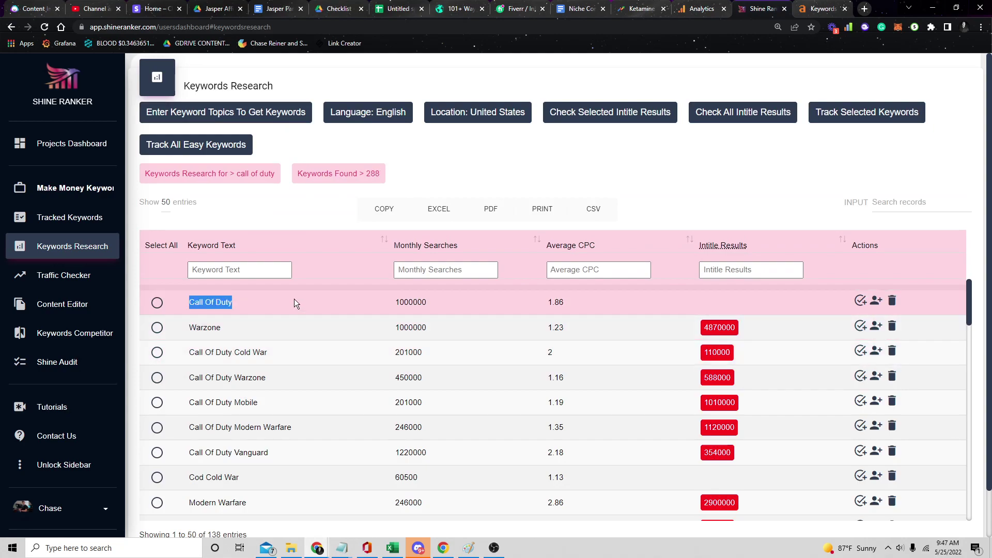
triple_click(195, 310)
key("ctrl+c")
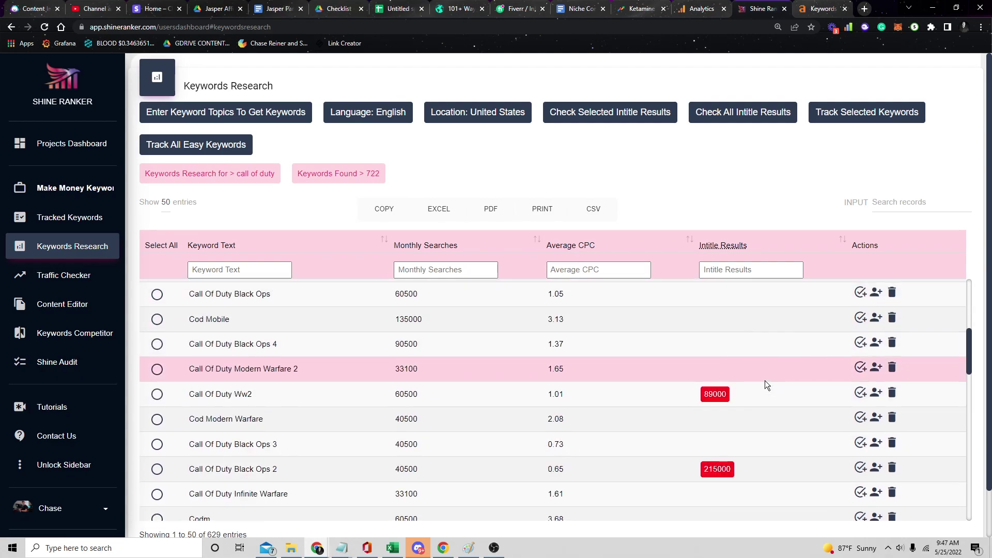
- Paste 'Call Of Duty' into Ahrefs Keywords Explorer and run the search
left_click(825, 8)
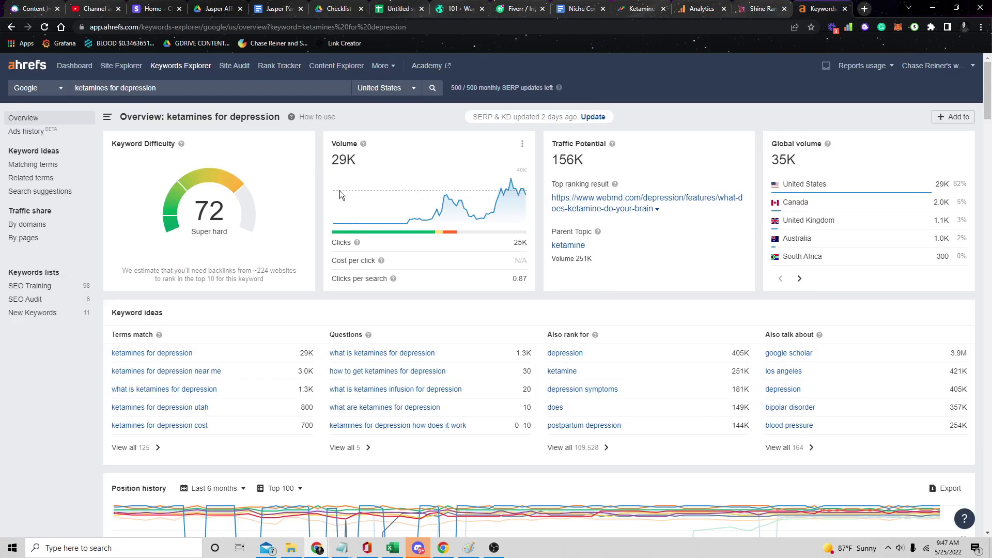
left_click(177, 87)
key("ctrl+v")
left_click(433, 87)
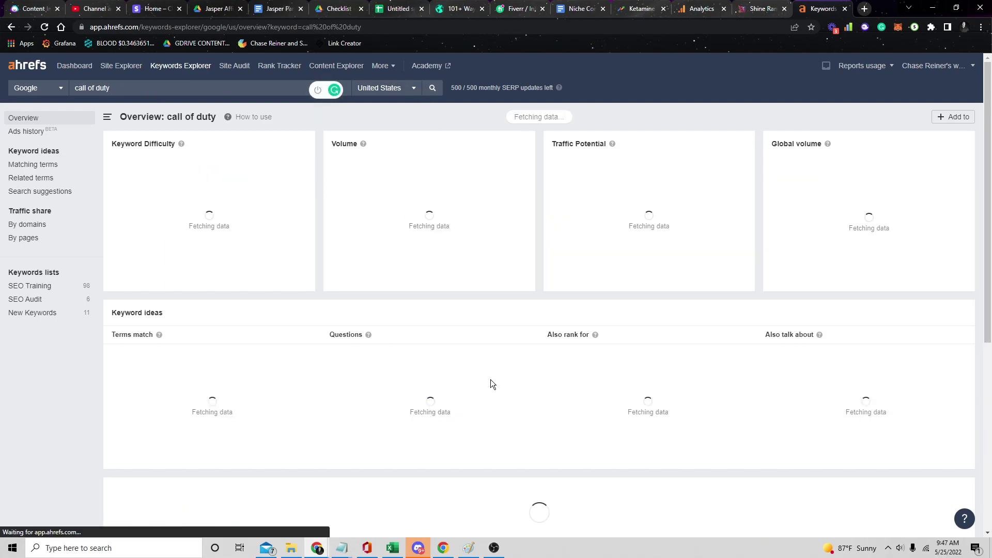
scroll(619, 224, "down", 12)
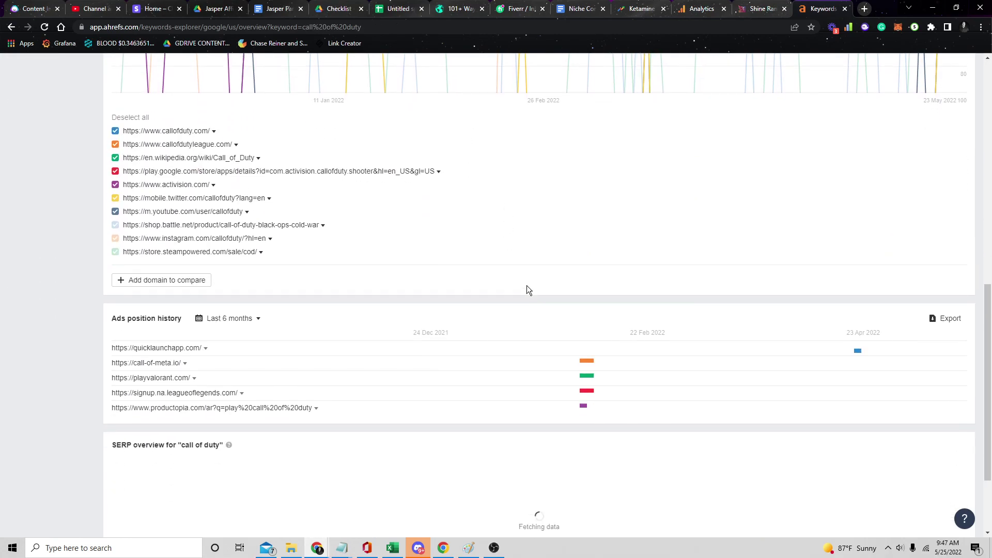
scroll(527, 289, "down", 3)
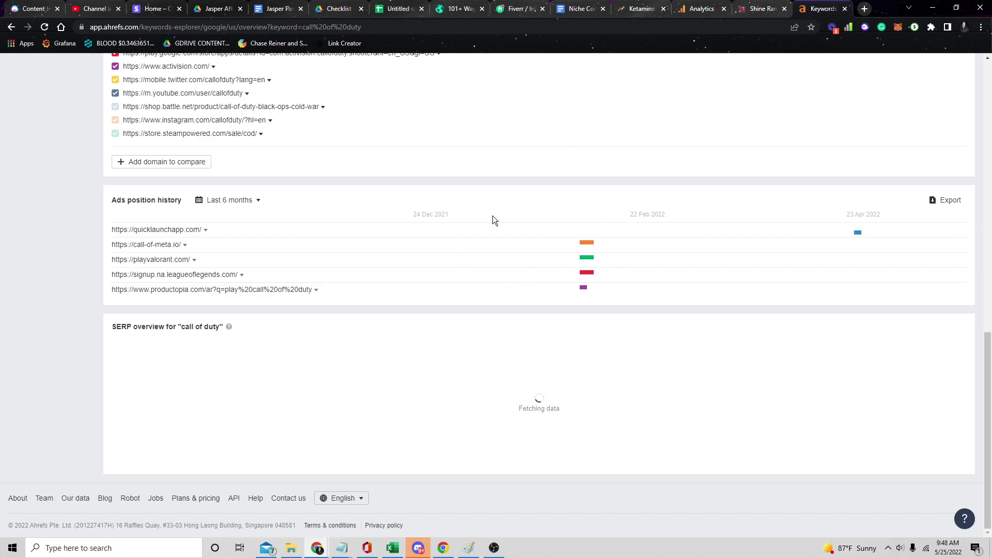
- Compare with the Shine Ranker results and Ketamine trend, then review the call of duty report
left_click(757, 9)
left_click(800, 7)
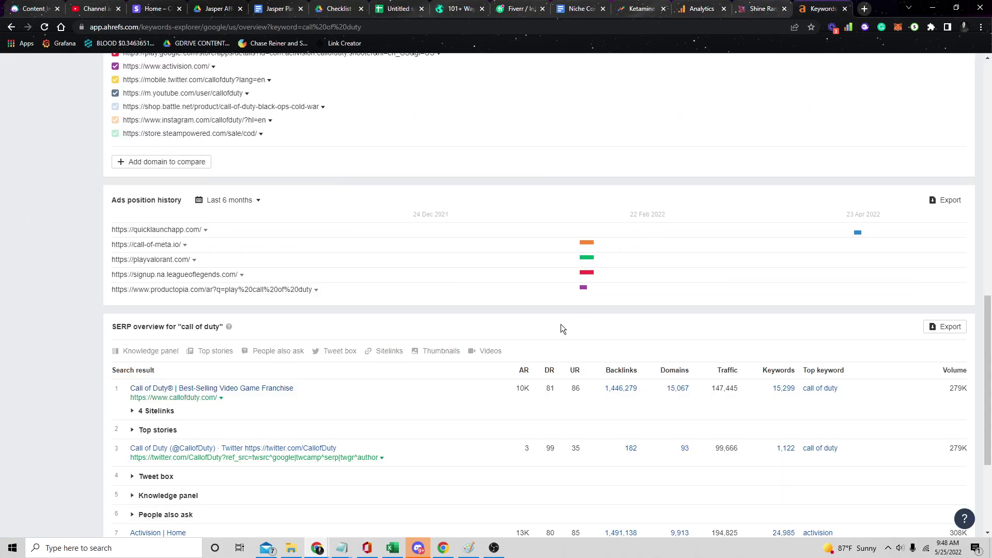
scroll(445, 299, "down", 3)
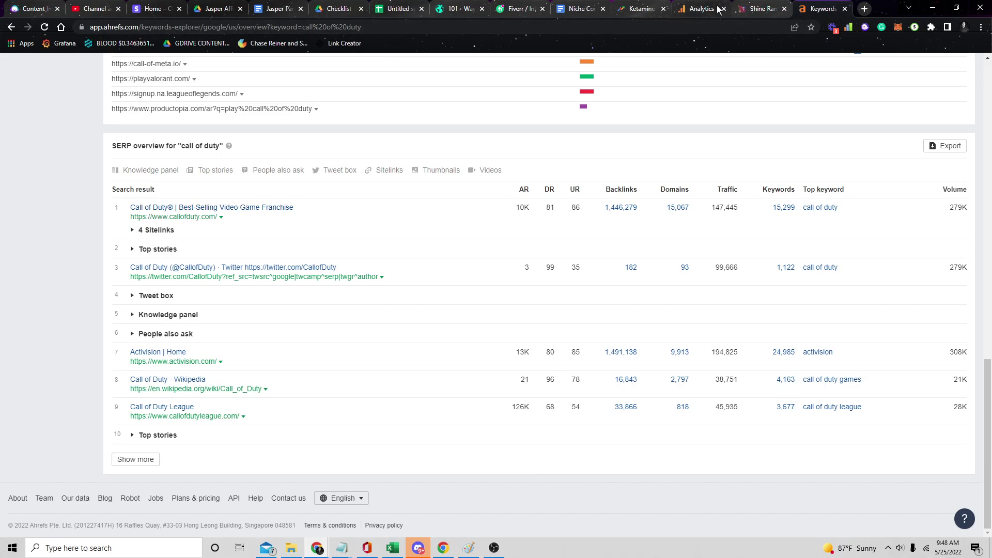
left_click(643, 9)
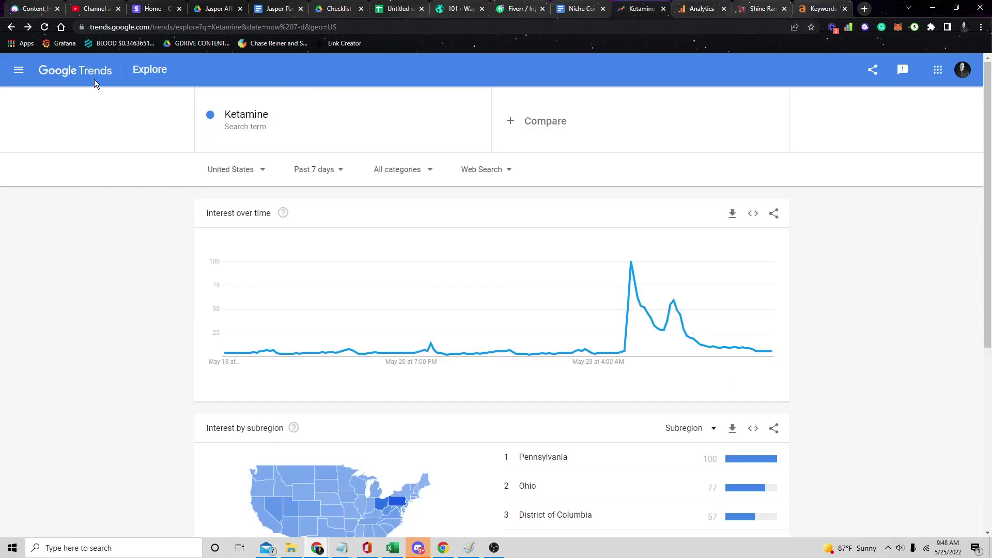
left_click(814, 8)
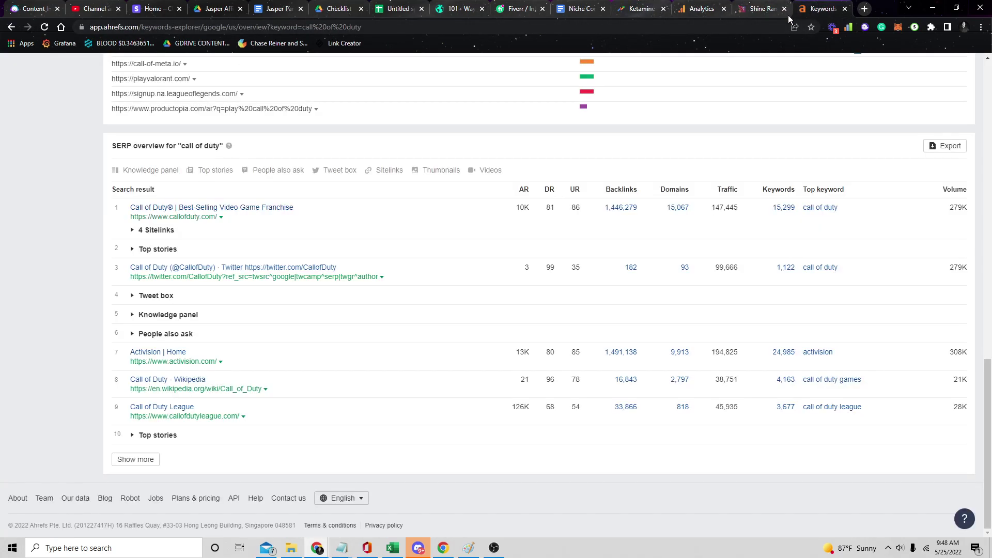
scroll(378, 244, "up", 10)
scroll(322, 176, "up", 7)
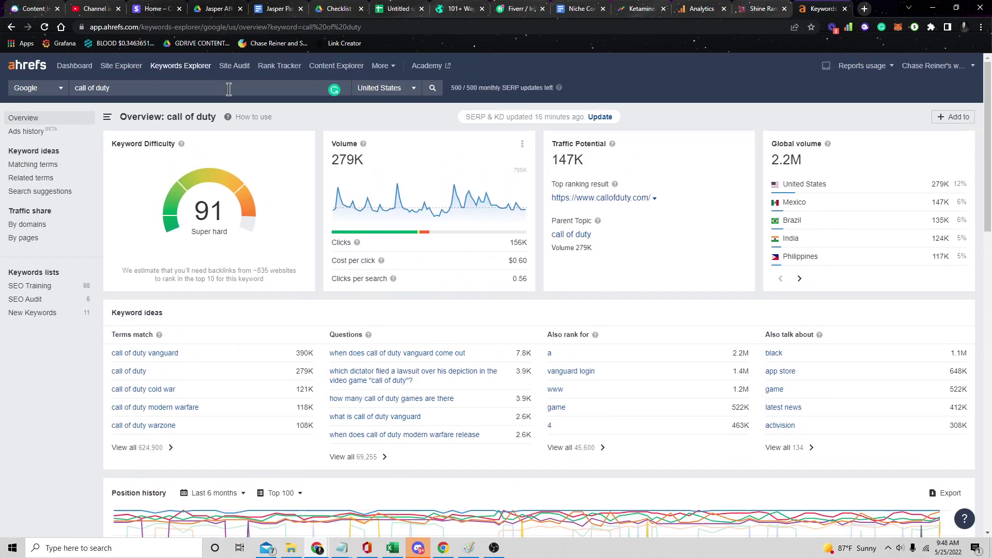
- Search Ahrefs for 'tiktok tips' and review its results
type("tiktok tips")
key("Return")
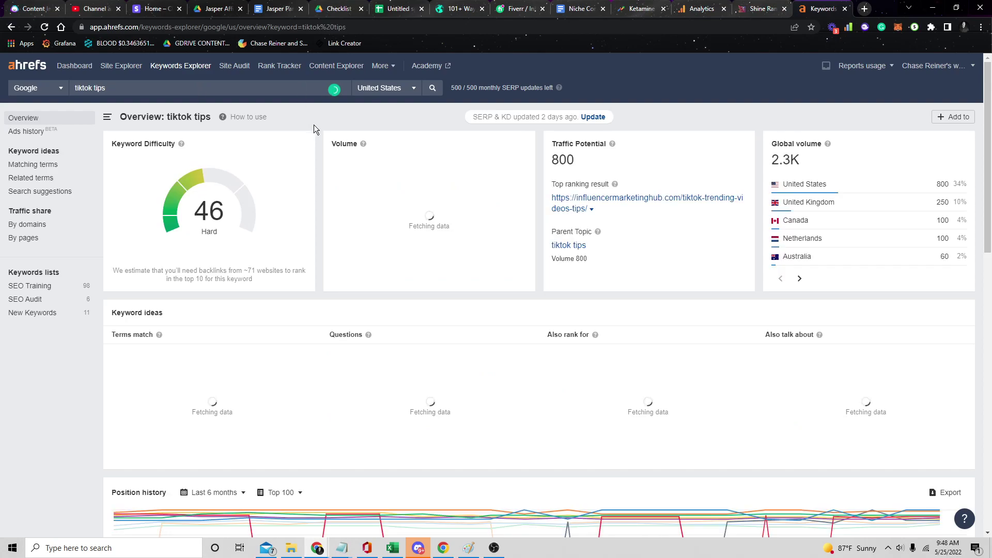
scroll(392, 210, "down", 4)
scroll(392, 210, "down", 12)
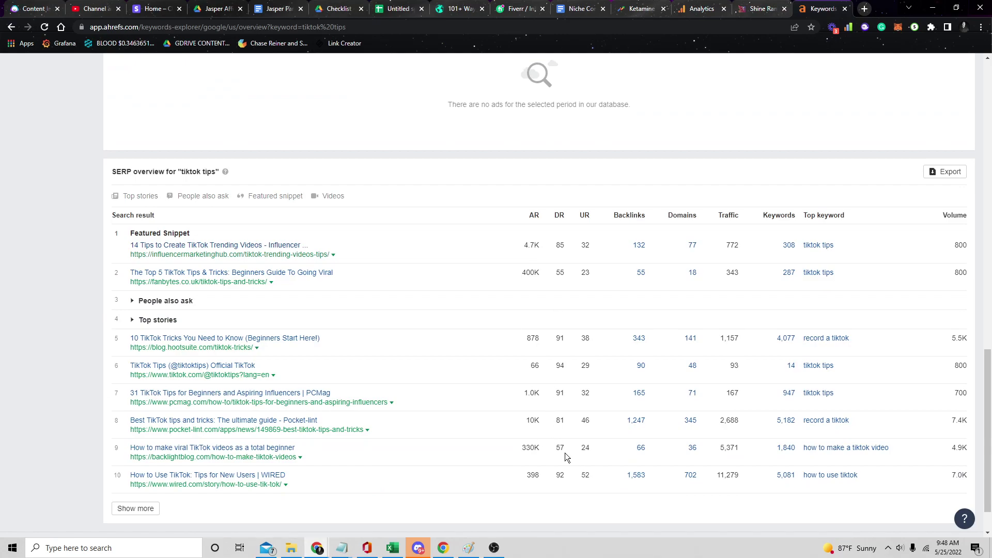
scroll(448, 435, "up", 16)
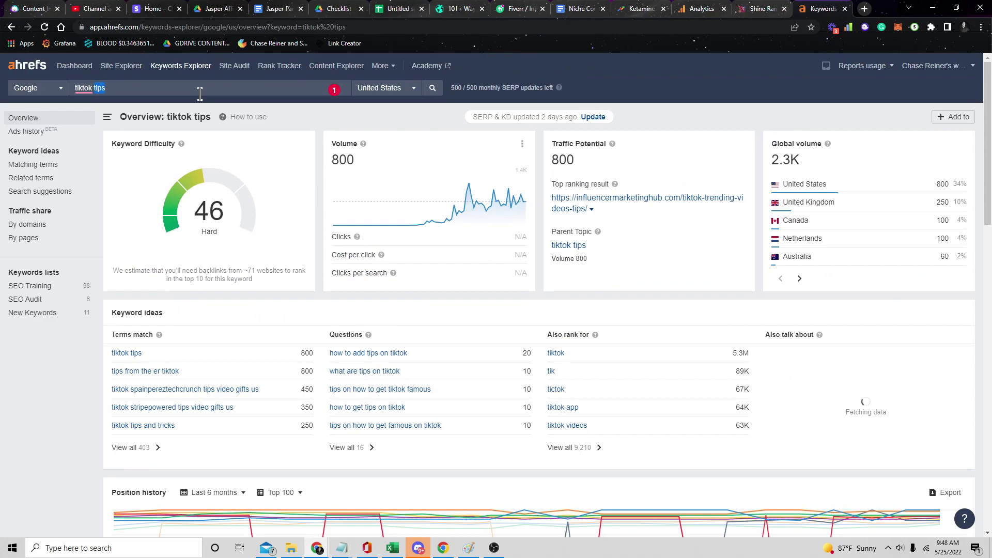
- Look up 'handsom men tiktok', accept the 'handsome' spelling fix, then clear the search box
type("ost handsome men tikto")
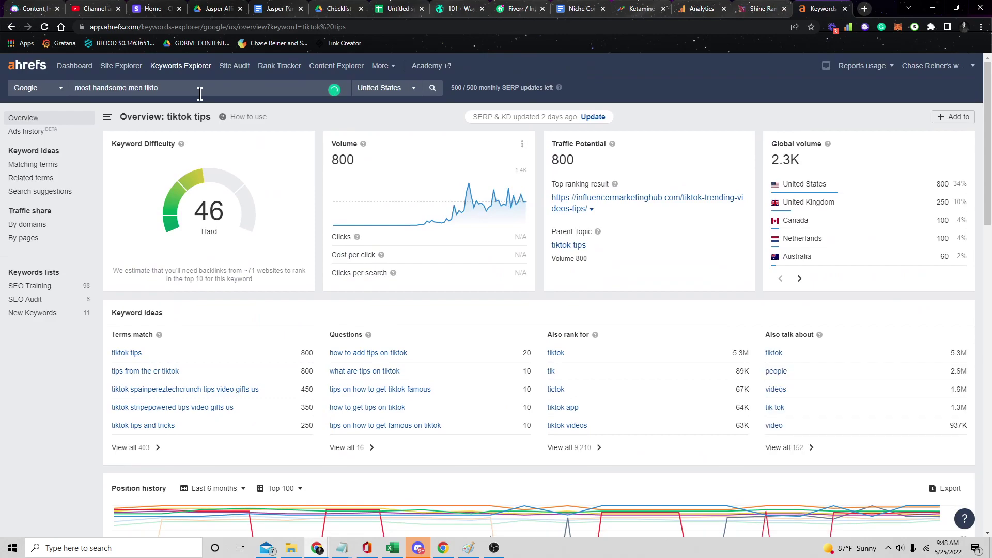
type("k")
key("Return")
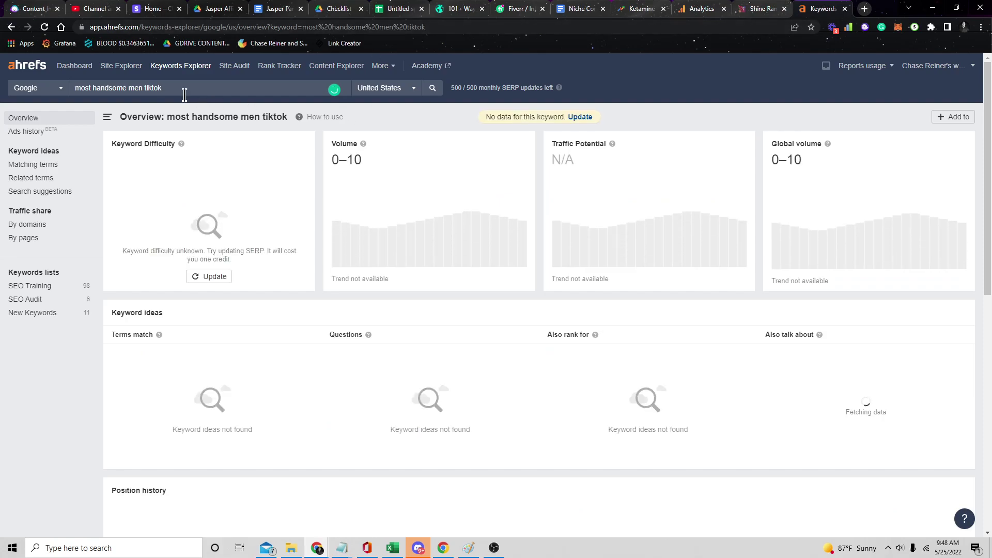
type("handsom men tiktok")
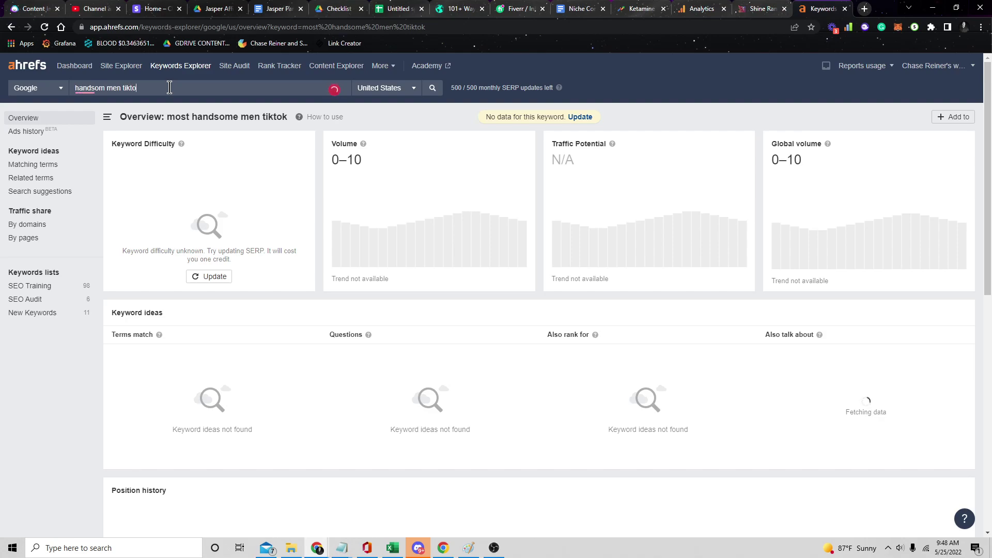
key("Return")
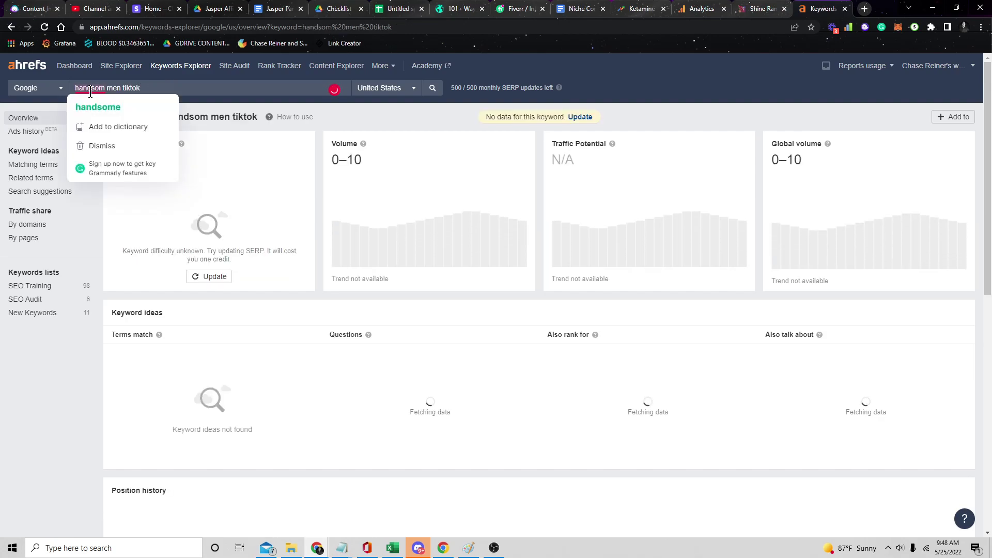
left_click(103, 104)
key("Return")
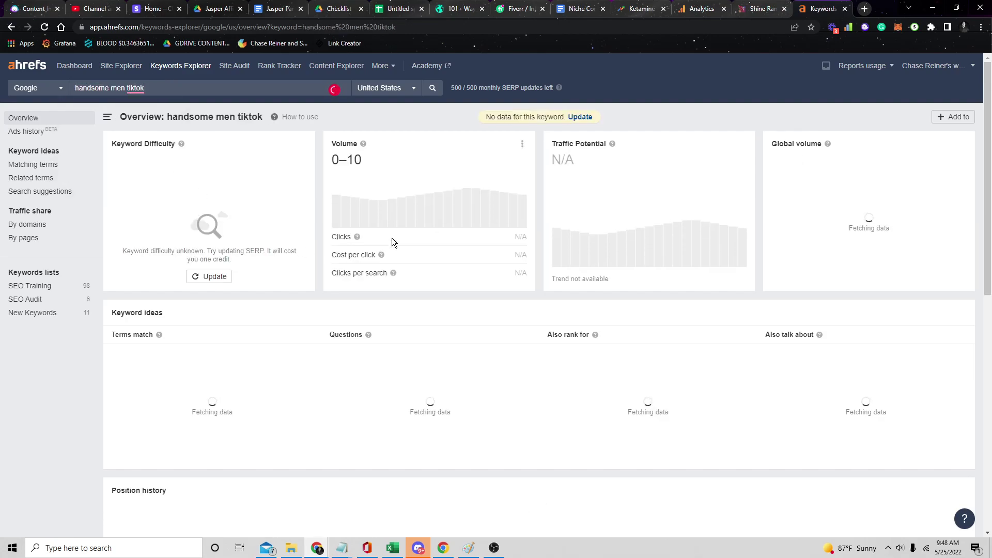
scroll(259, 156, "down", 10)
scroll(259, 164, "up", 10)
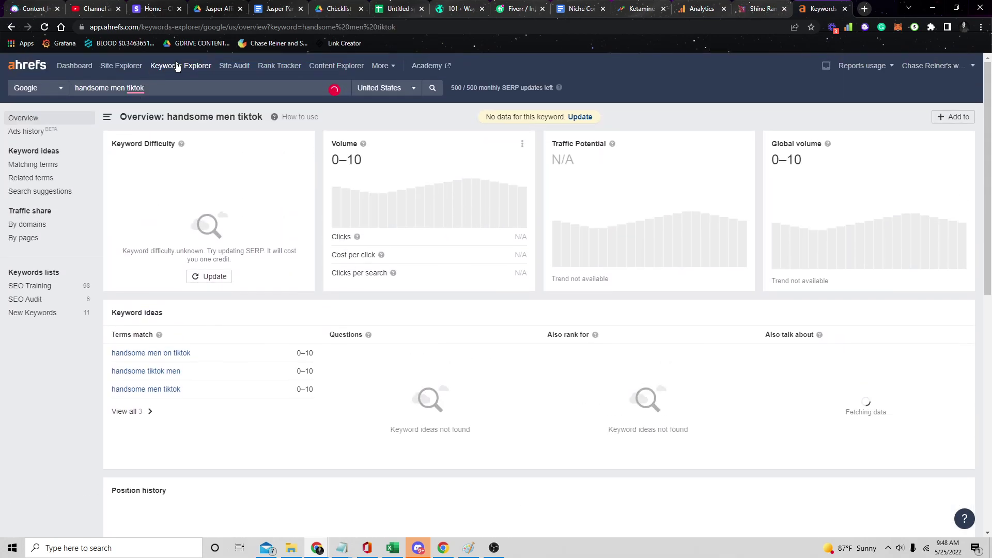
triple_click(164, 89)
key("BackSpace")
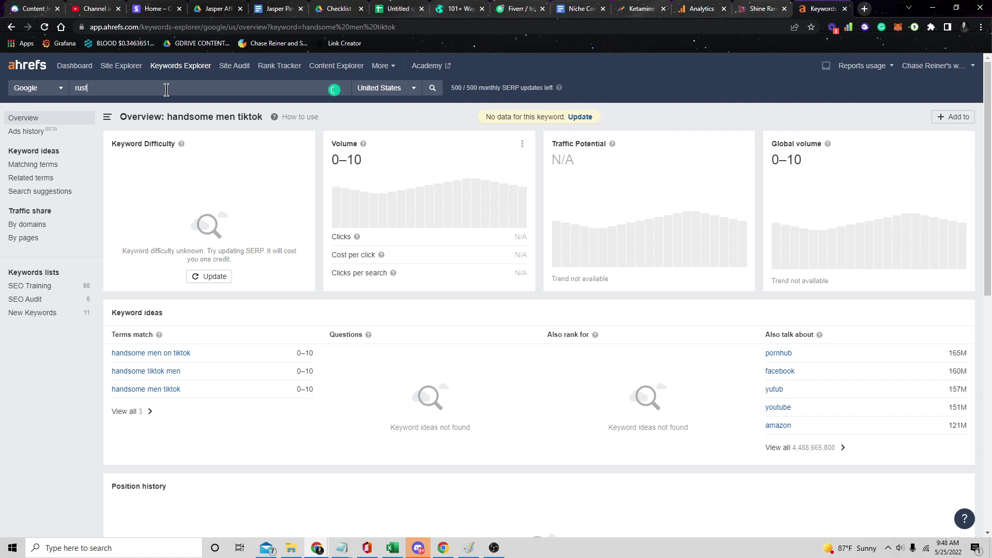
- Search 'rust tips' and highlight rusttips.com's low DR 24 in the SERP overview
type("rust tips")
key("Return")
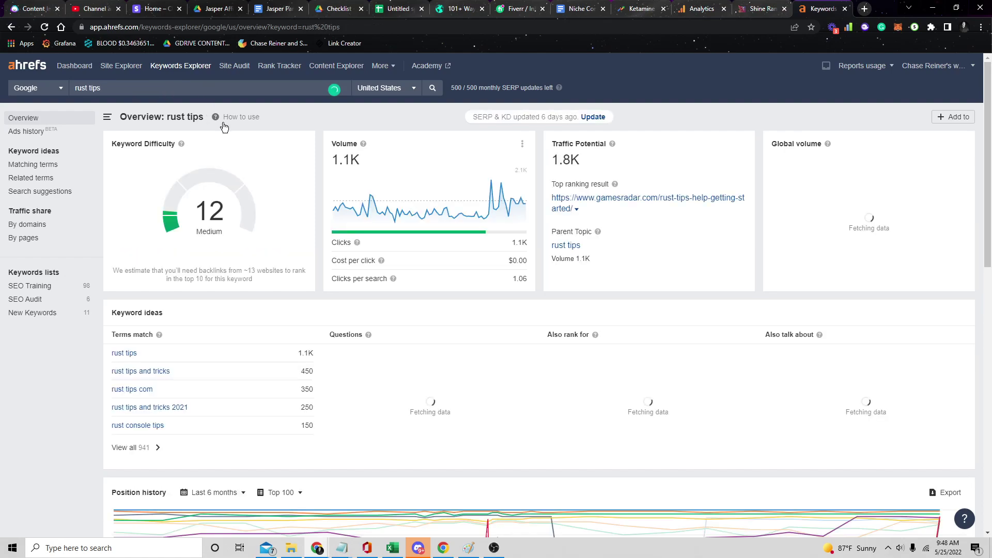
scroll(377, 315, "down", 5)
scroll(507, 351, "down", 7)
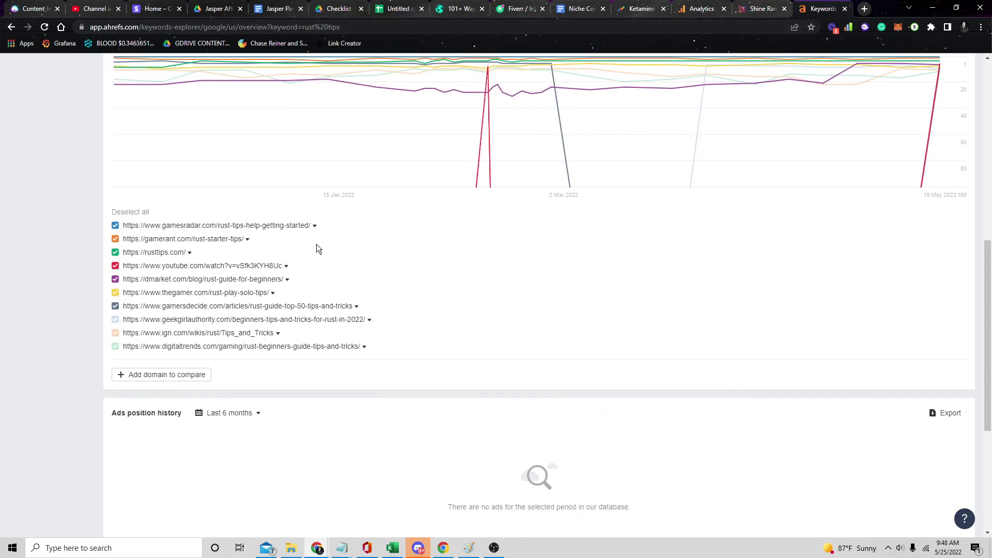
scroll(368, 237, "up", 3)
scroll(365, 235, "down", 8)
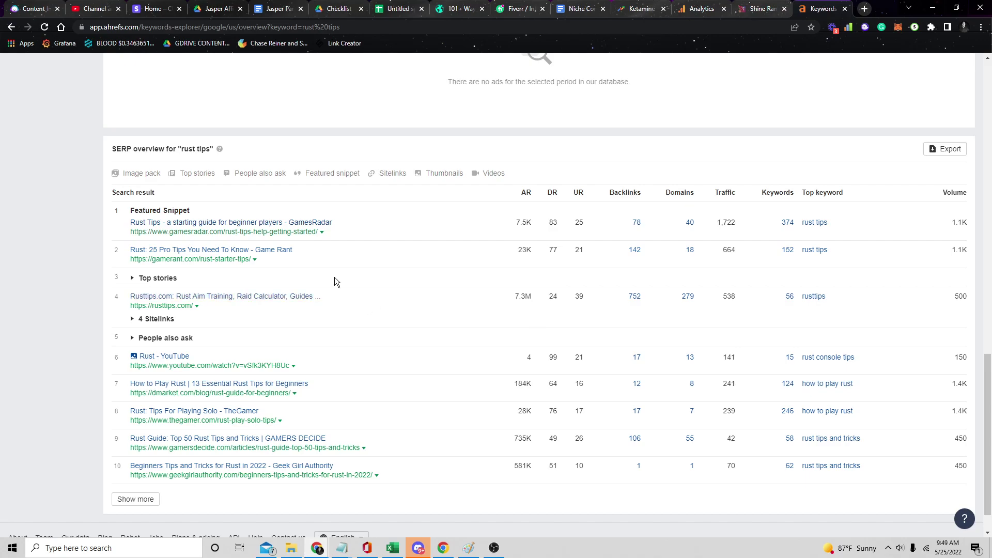
scroll(465, 289, "down", 1)
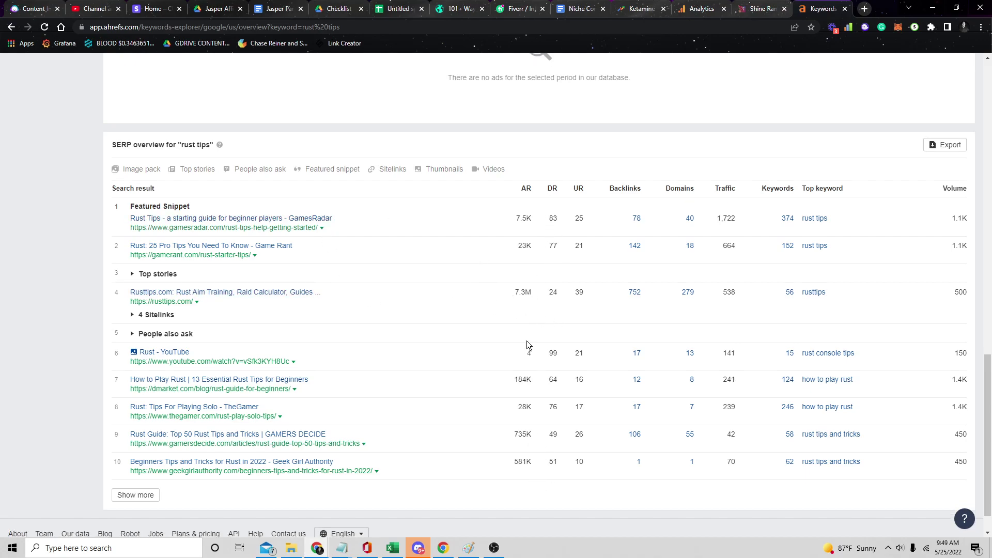
left_click_drag(542, 296, 558, 298)
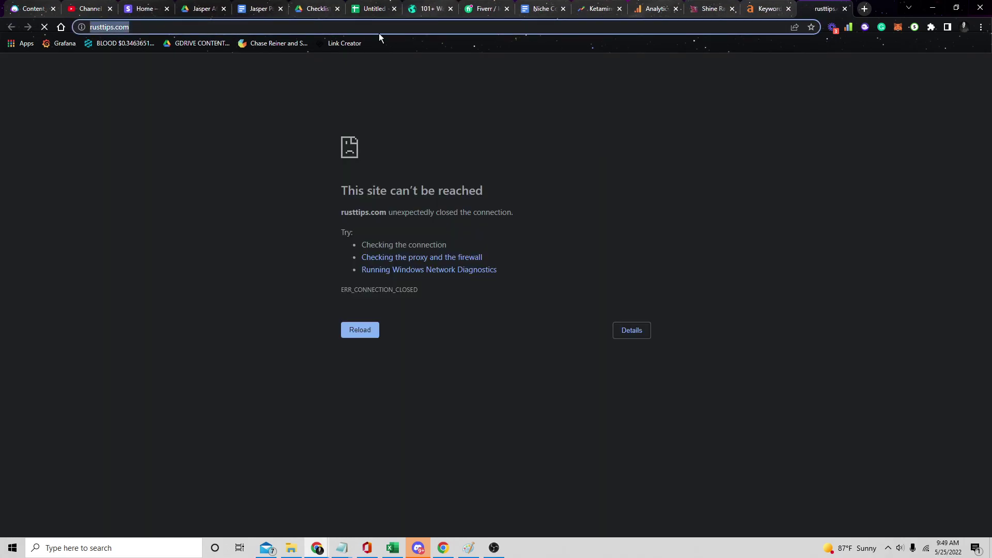
- Retry loading rusttips.com, which still fails, then return to Shine Ranker's 'call of duty' keyword results
left_click(485, 122)
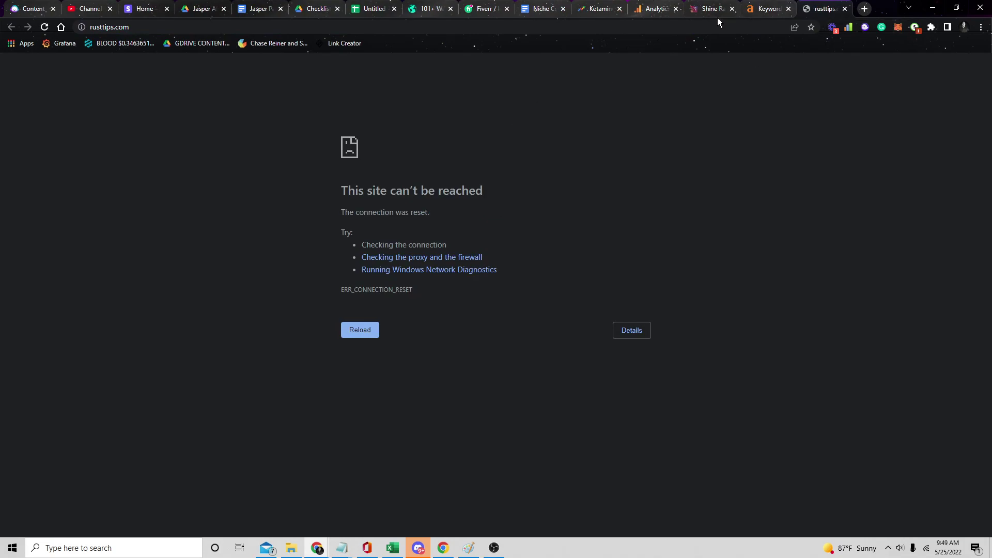
left_click(704, 30)
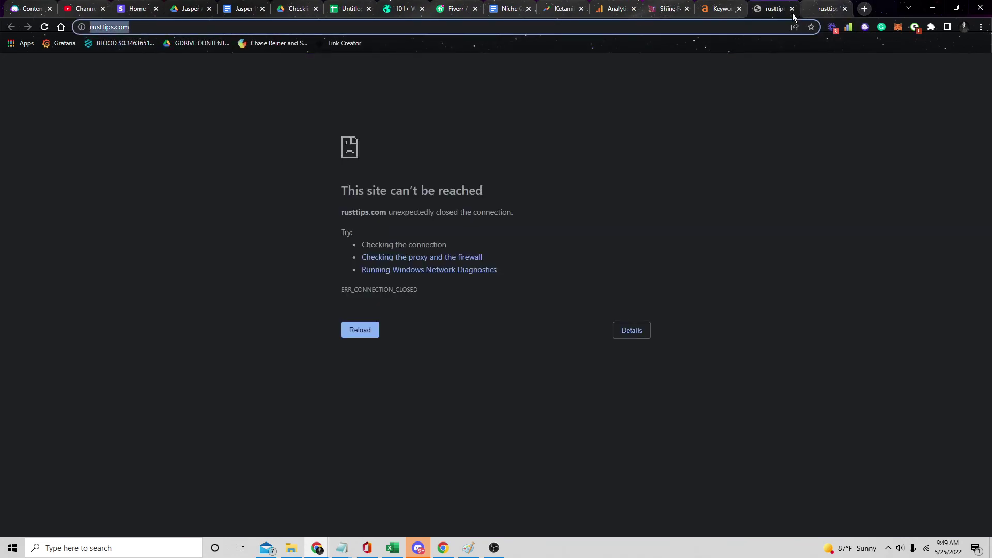
left_click(730, 4)
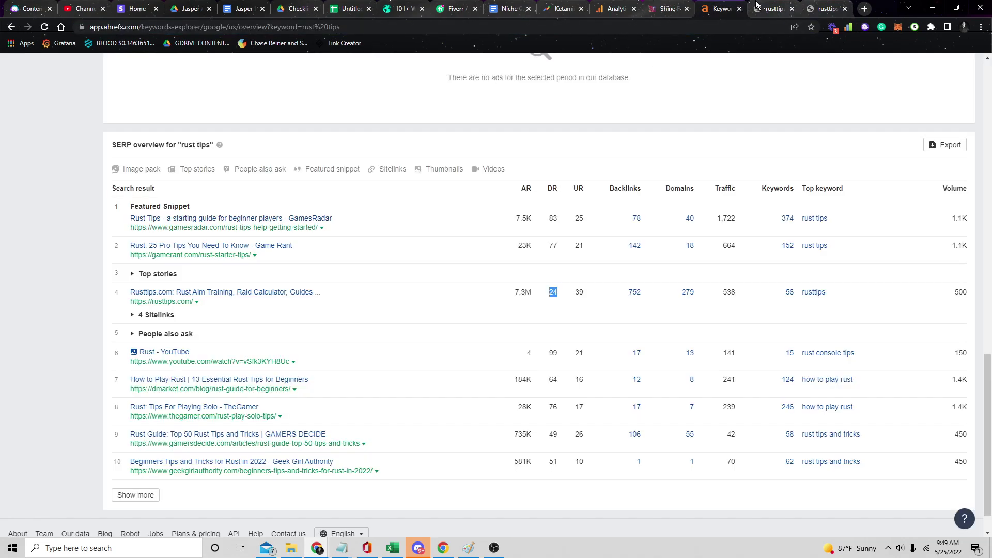
left_click(786, 5)
left_click(664, 8)
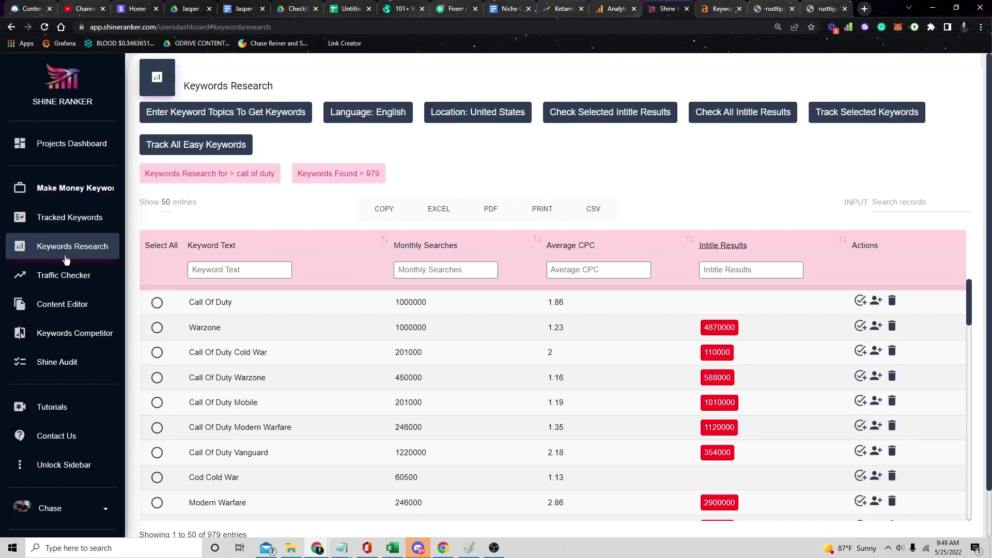
left_click(65, 275)
left_click(219, 112)
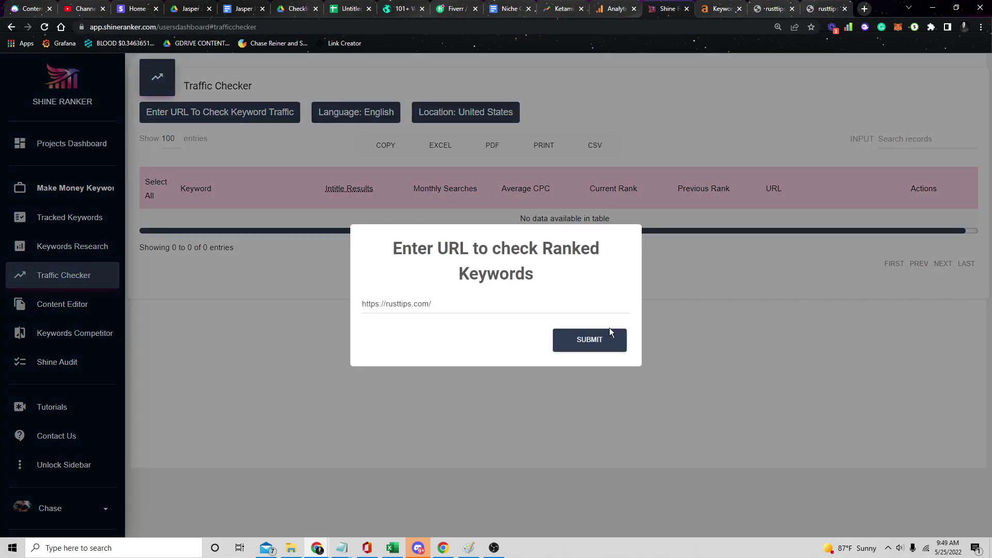
left_click(610, 331)
left_click(587, 87)
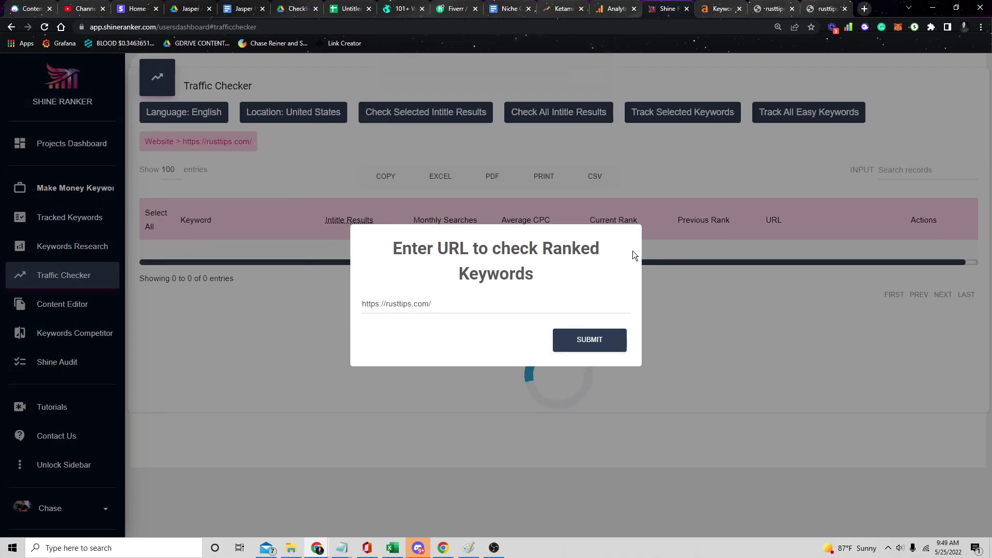
left_click(709, 370)
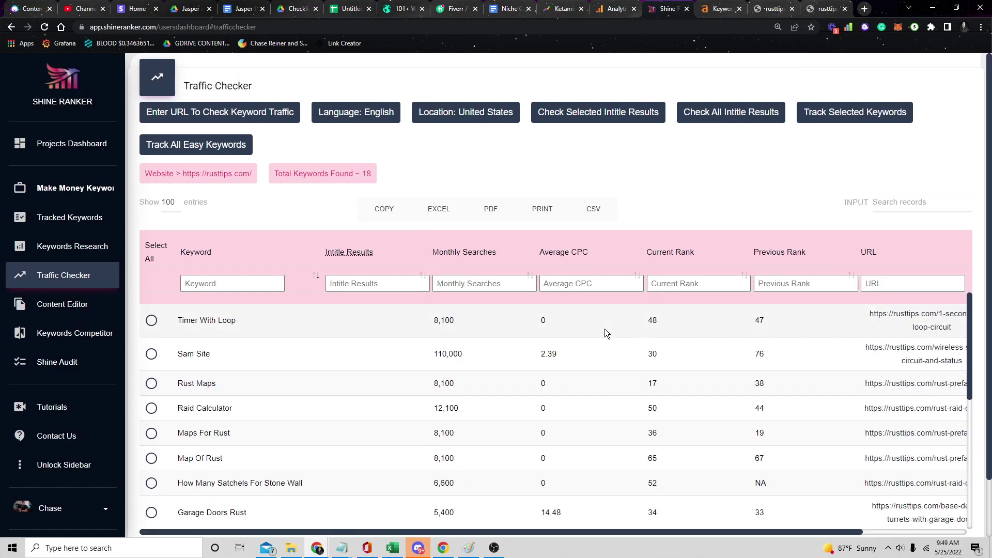
- Compare the results with Ahrefs and select all 189 rusttips.com keywords
scroll(653, 267, "down", 1)
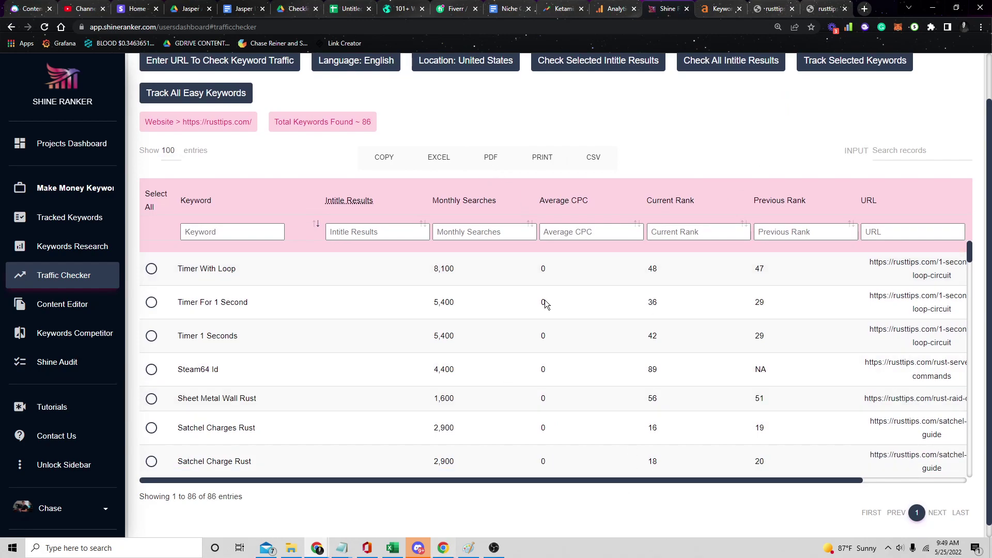
left_click(723, 9)
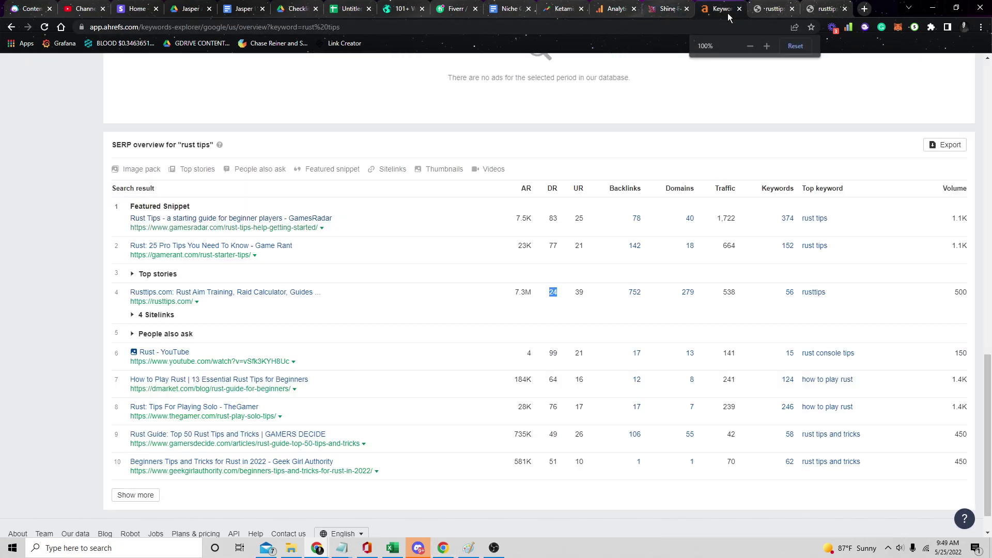
key("ctrl+shift+Tab")
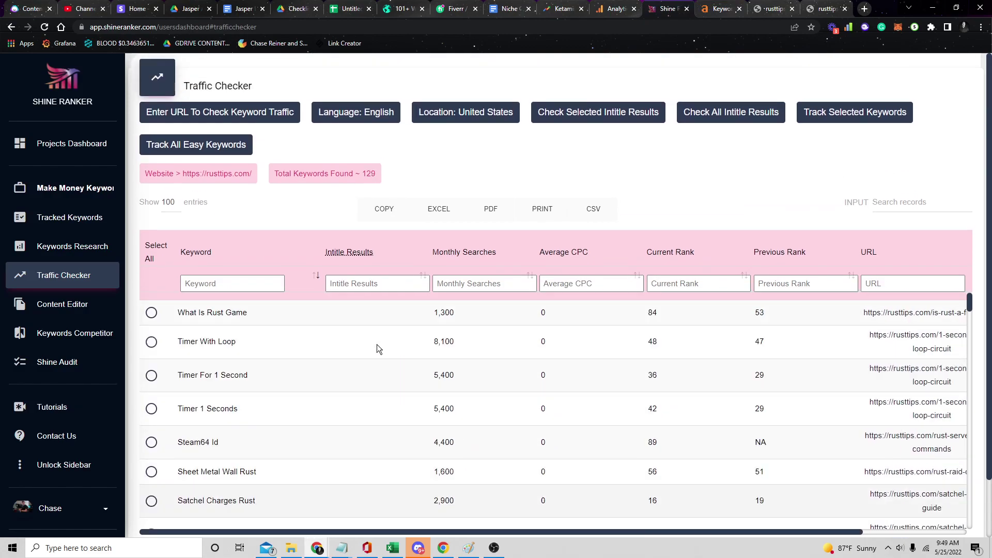
left_click(162, 250)
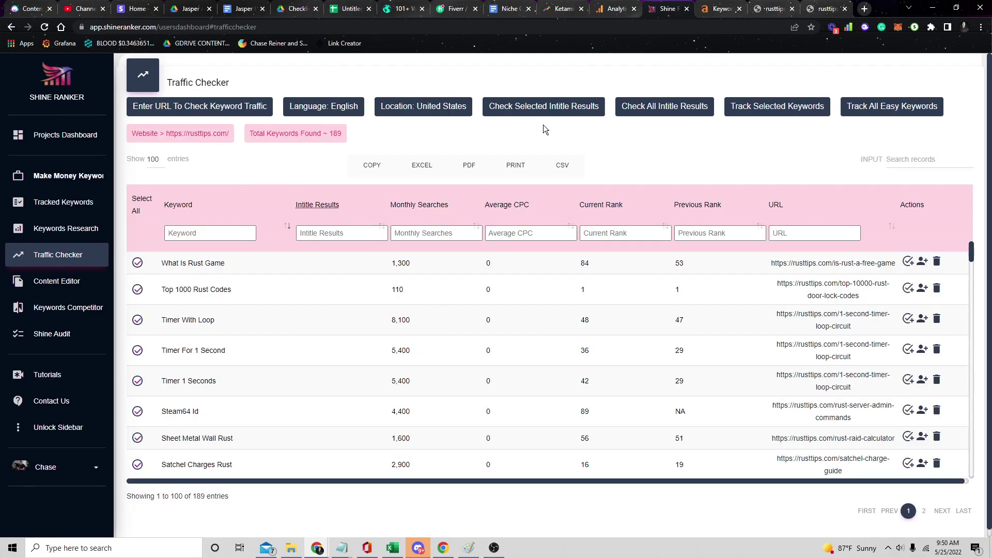
- Run the intitle check on all rusttips.com keywords, cross-checking Ahrefs while the badges fill in
left_click(686, 106)
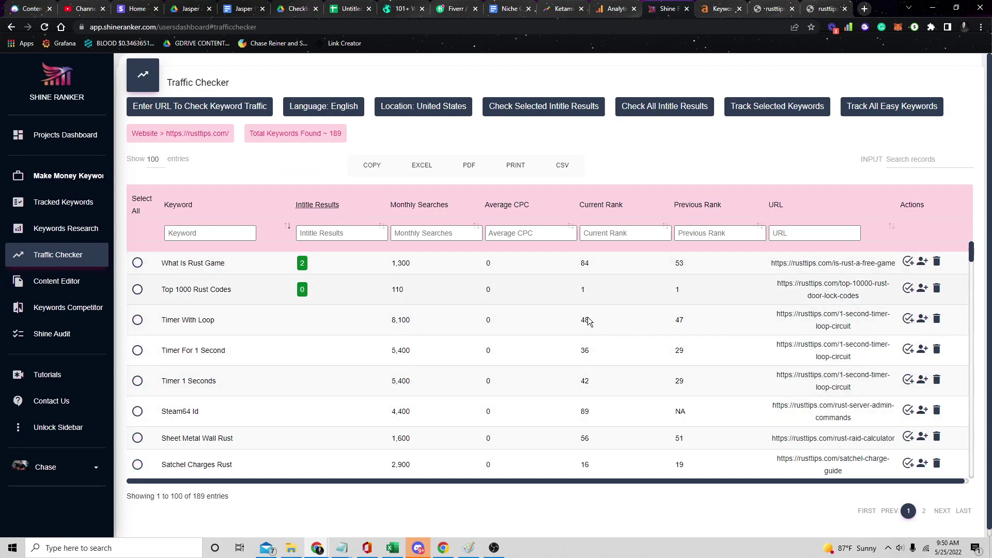
scroll(331, 288, "down", 3)
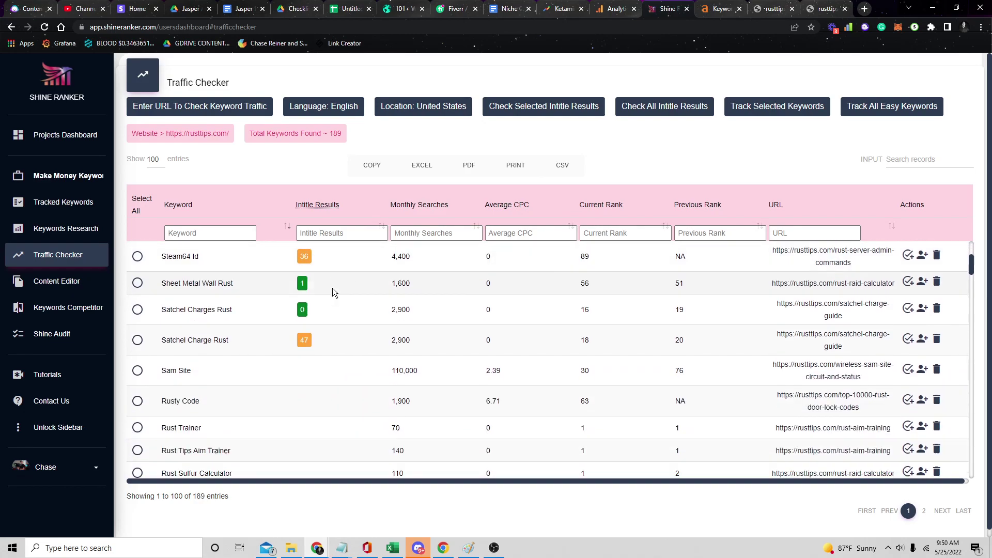
scroll(333, 289, "down", 3)
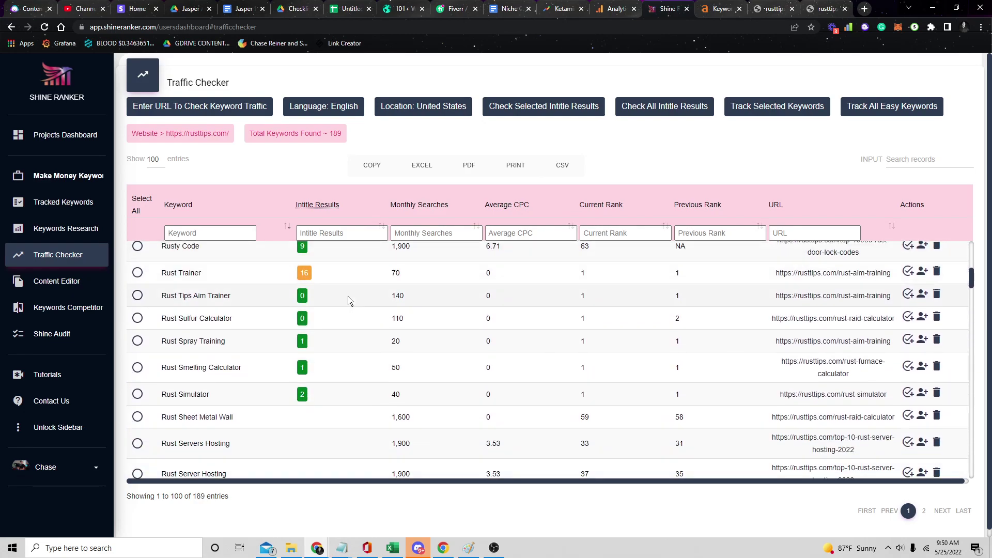
scroll(361, 295, "up", 6)
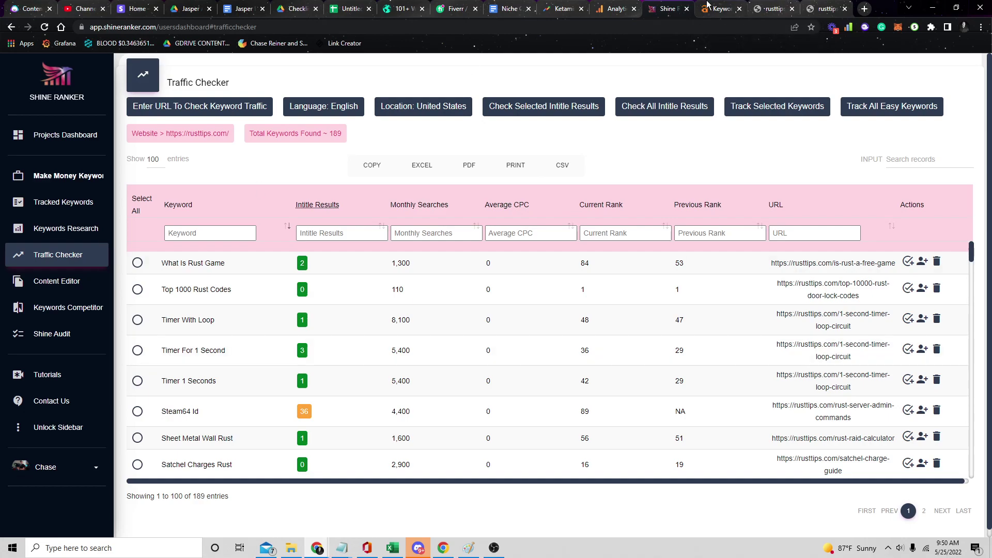
left_click(708, 6)
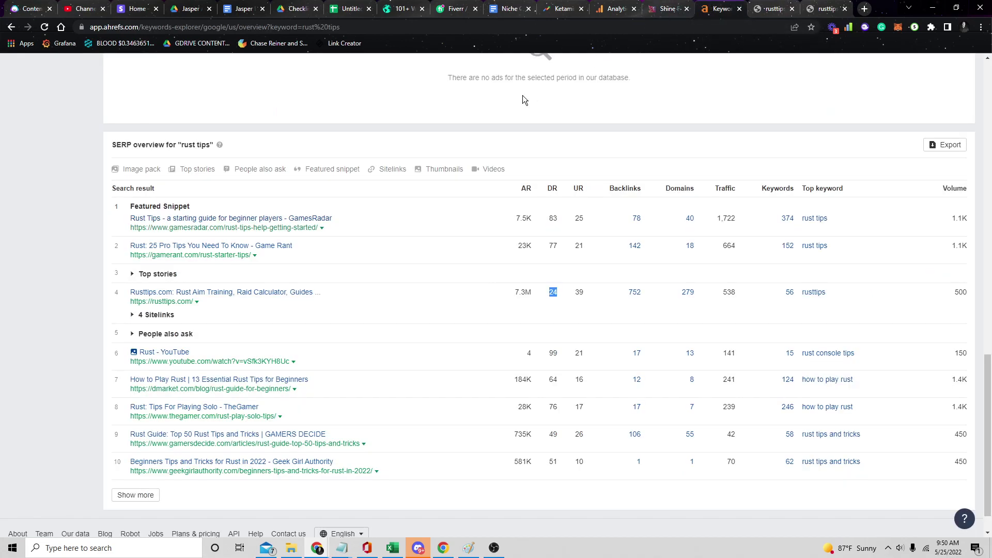
scroll(517, 134, "up", 12)
scroll(509, 173, "down", 5)
scroll(506, 174, "down", 7)
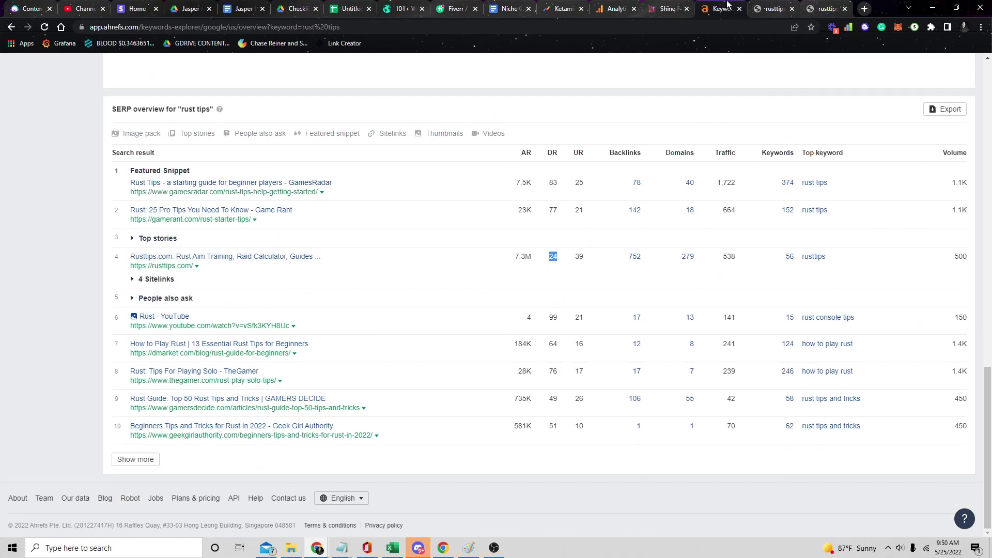
left_click(672, 7)
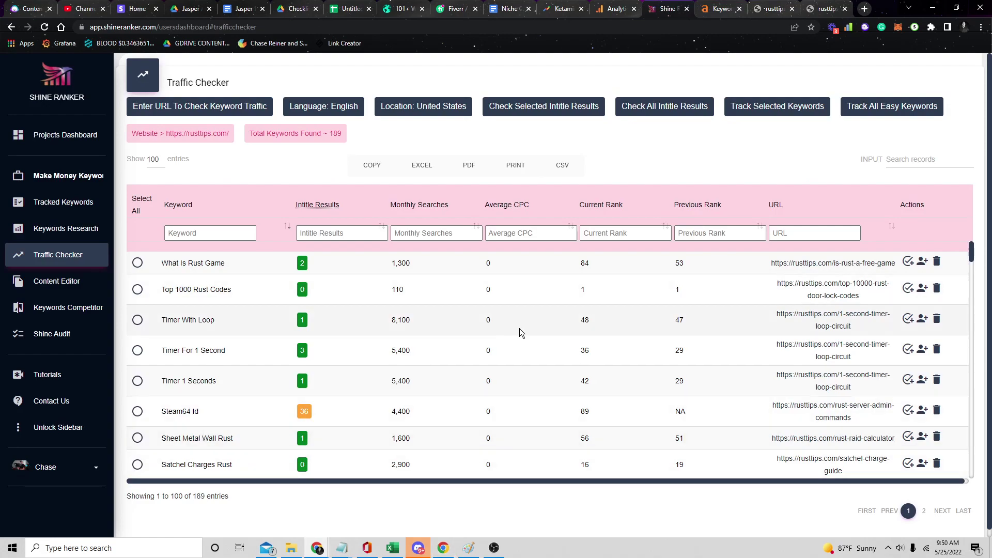
- Add a project named 'Rust Keywords' and make it the active project
left_click(77, 150)
left_click(292, 79)
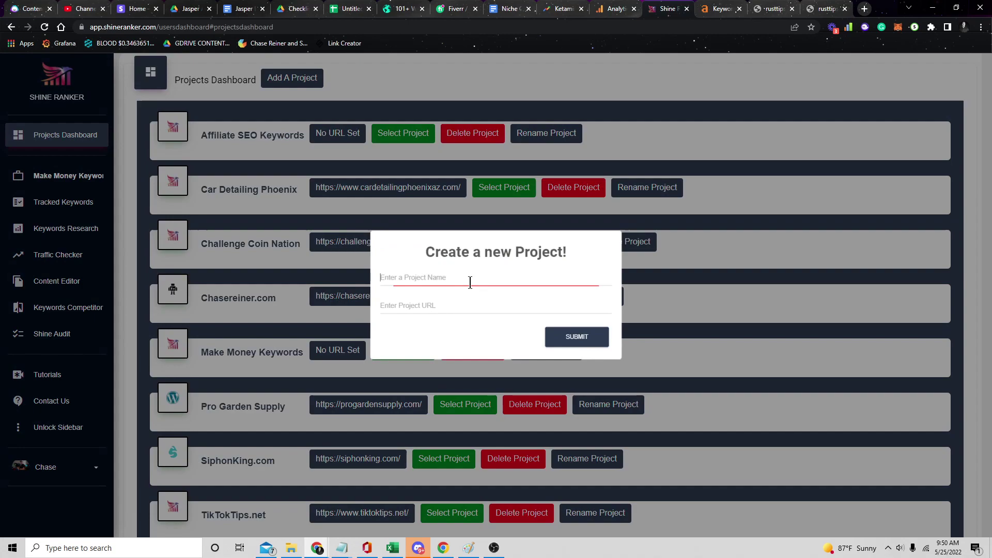
type("Rust Keywords")
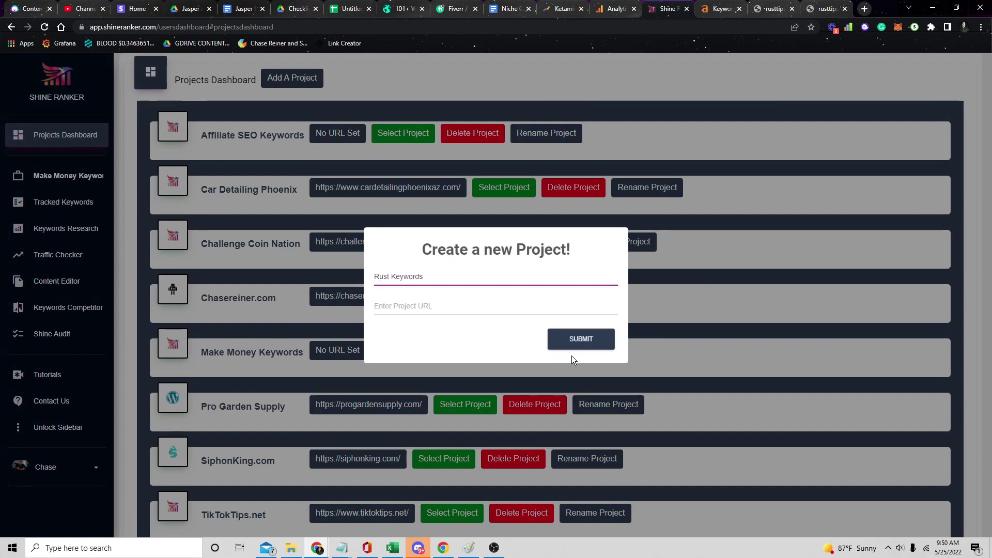
left_click(574, 343)
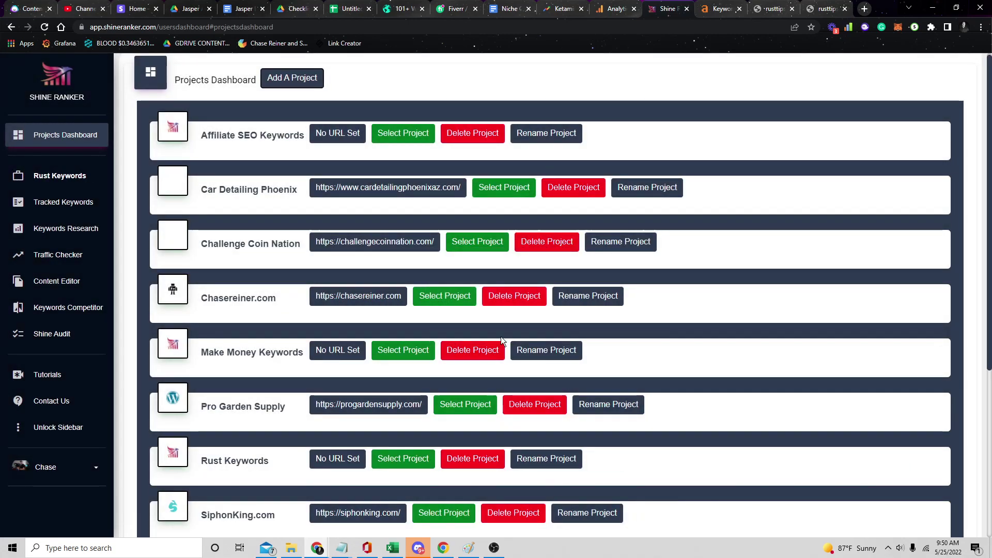
scroll(336, 404, "down", 3)
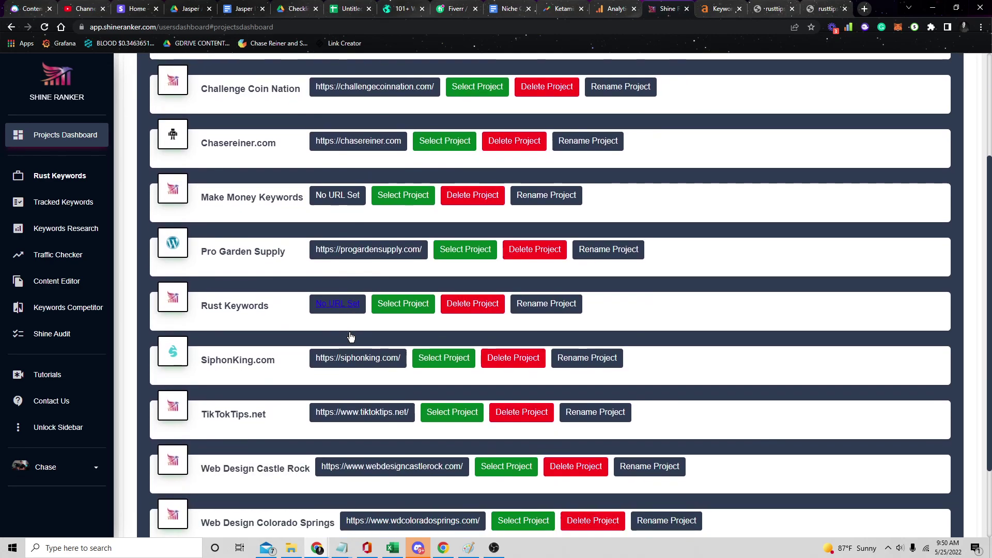
left_click(417, 304)
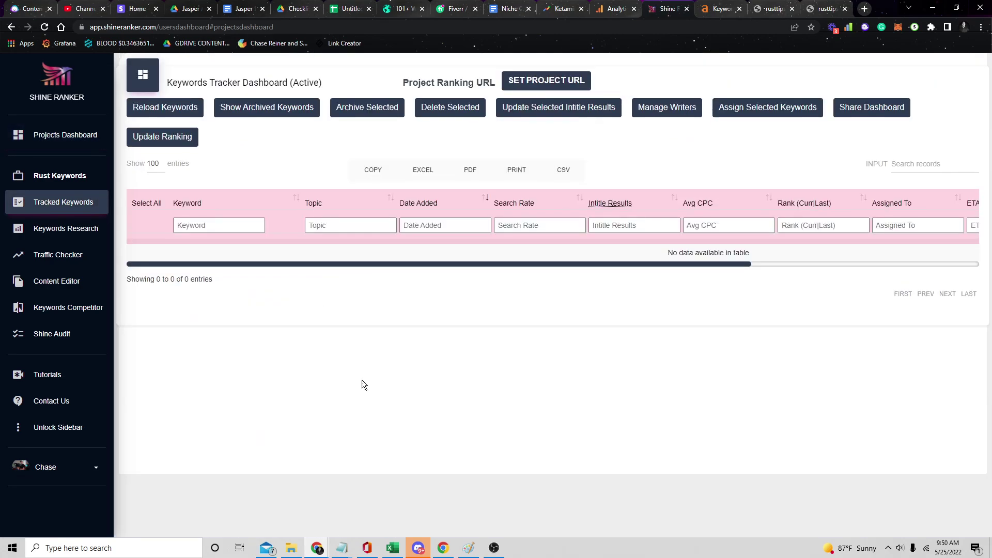
- Go back to the rusttips.com keyword traffic table in the Traffic Checker
left_click(66, 229)
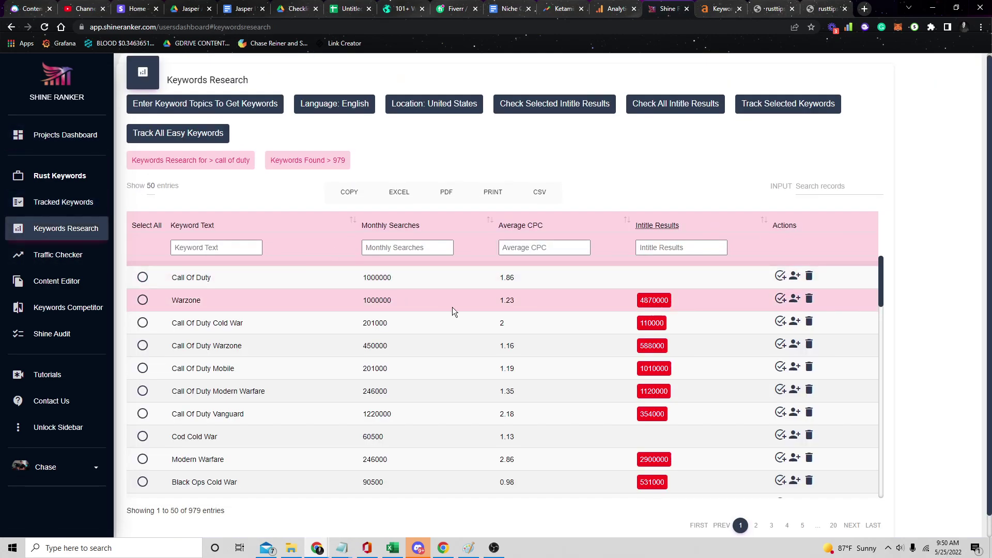
left_click(98, 269)
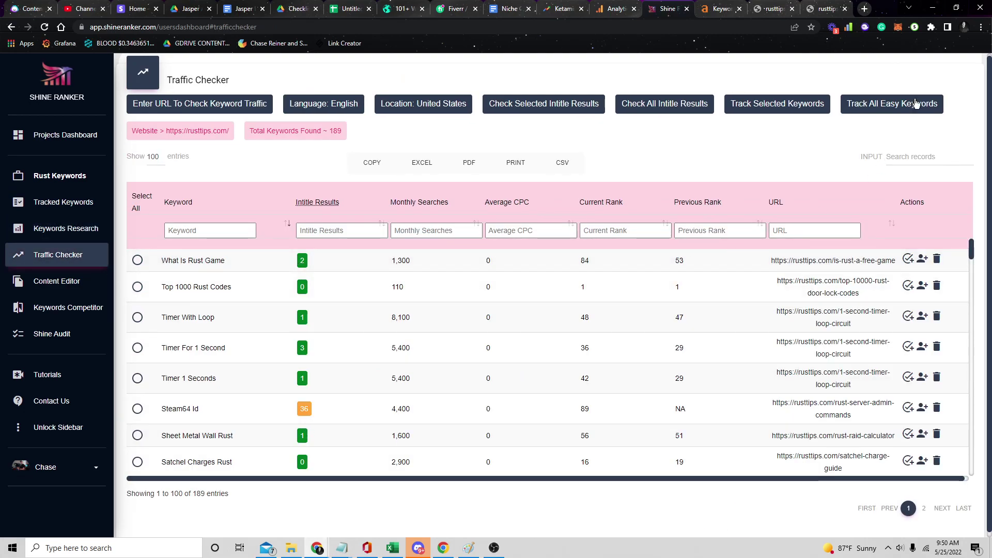
scroll(643, 358, "down", 10)
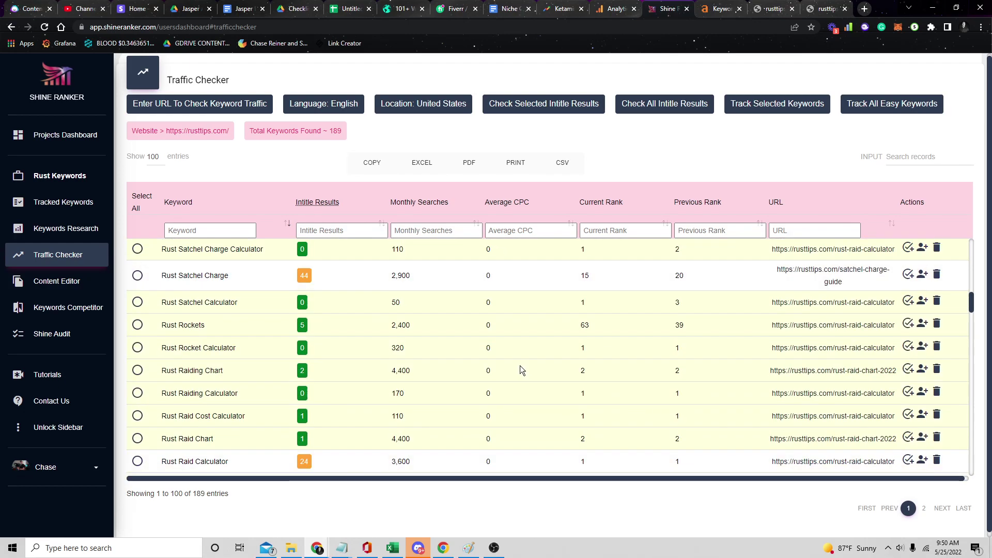
scroll(519, 365, "up", 5)
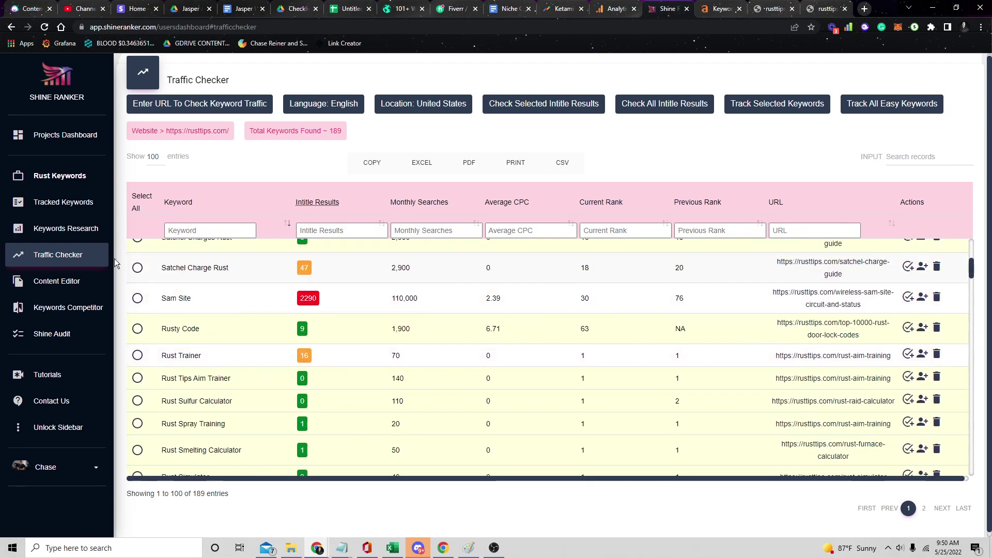
- Look over the Rust Keywords project's tracker, Traffic Checker and Content Editor pages
left_click(69, 202)
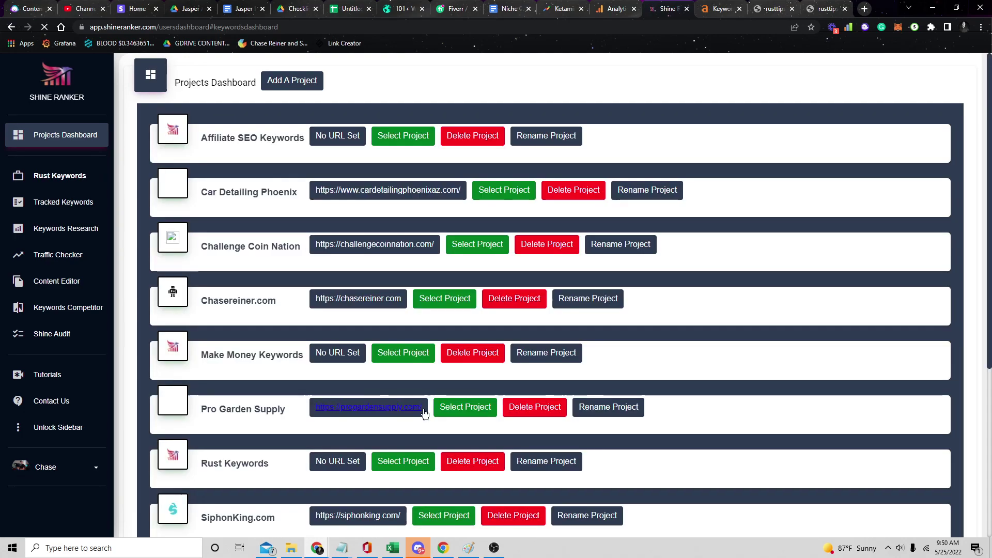
scroll(355, 292, "down", 4)
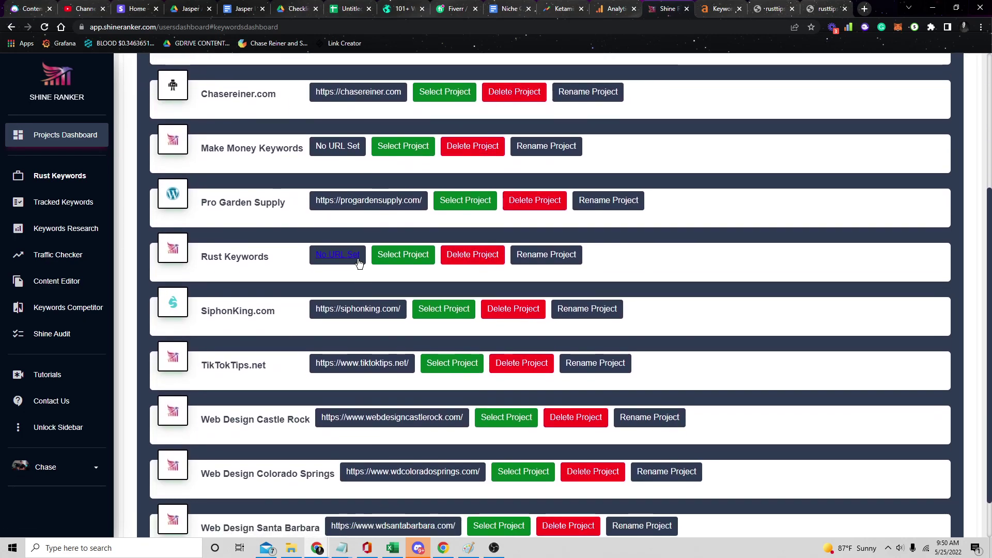
left_click(359, 263)
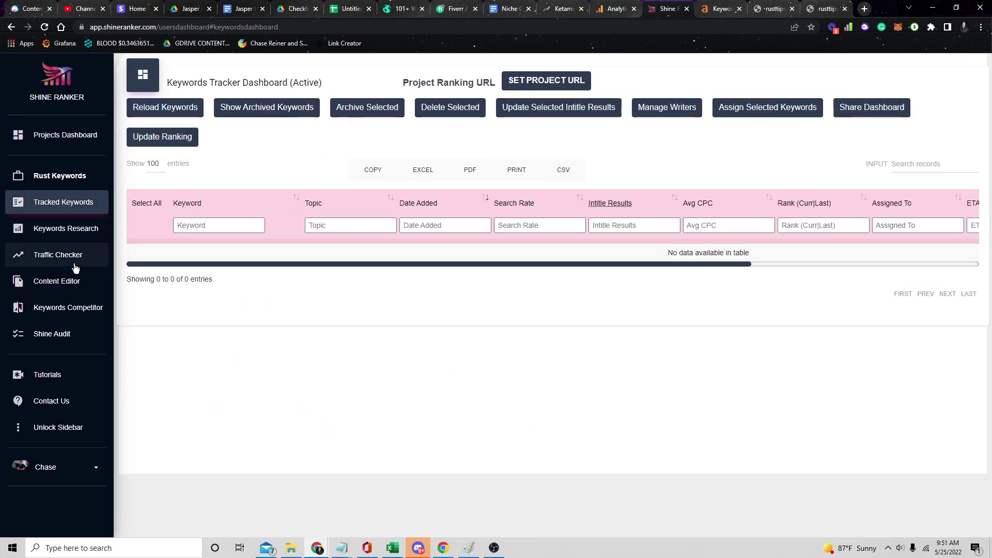
left_click(58, 255)
left_click(71, 290)
left_click(83, 265)
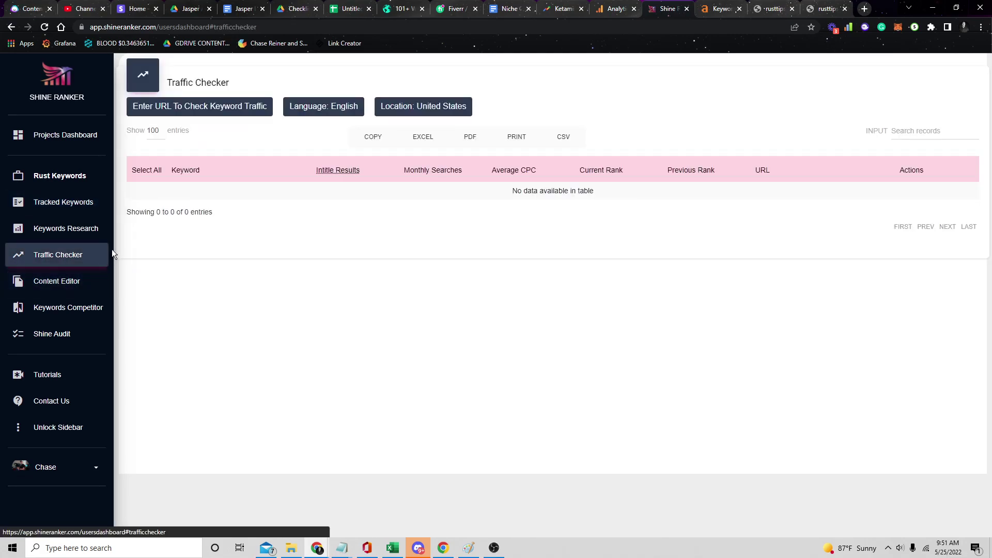
left_click(79, 205)
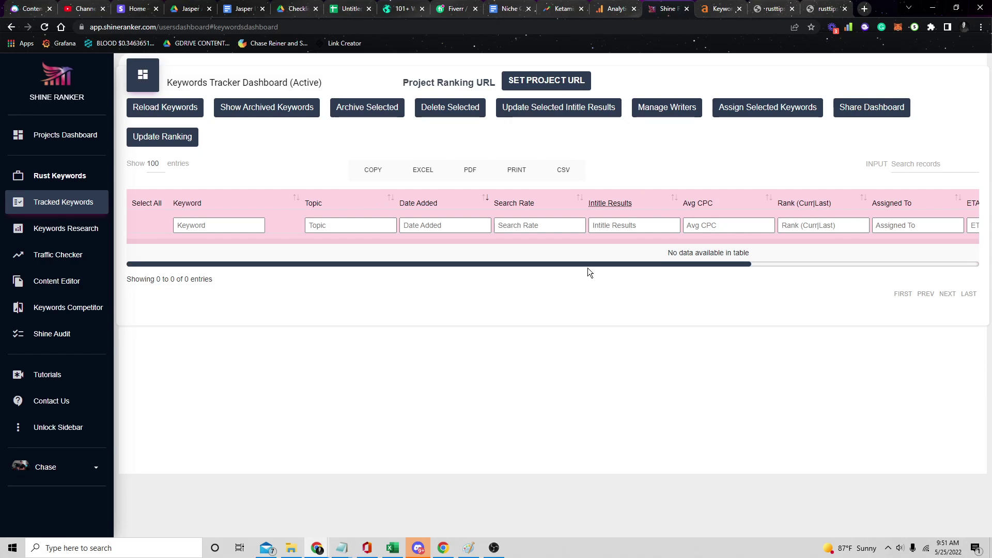
left_click_drag(666, 253, 703, 253)
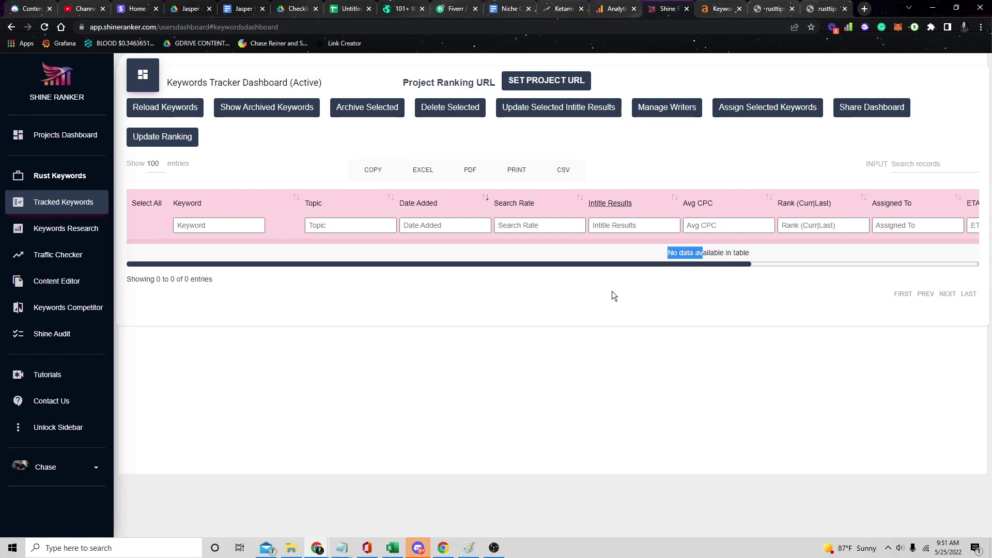
- Select the Make Money Keywords project to show its 8 tracked keywords
left_click(65, 135)
left_click(417, 460)
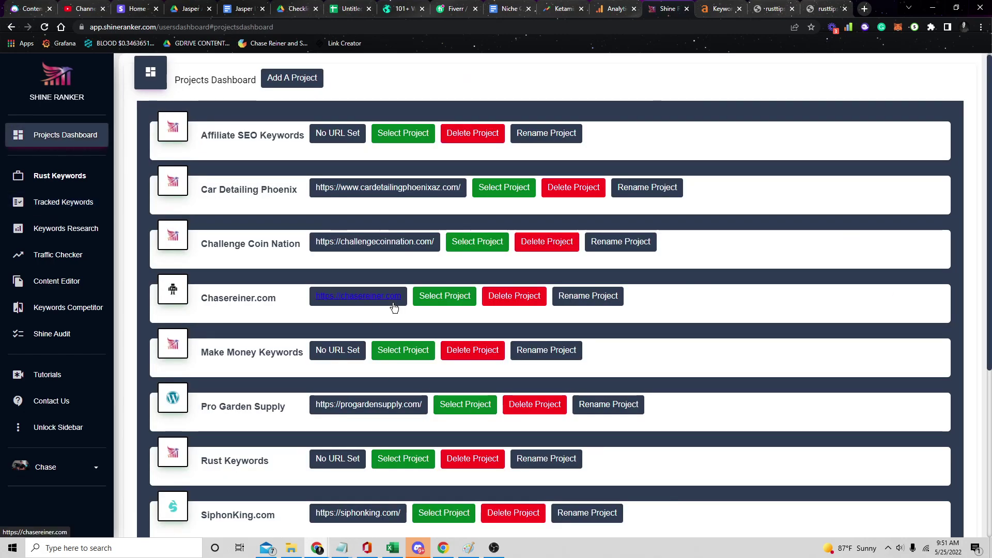
scroll(349, 324, "down", 1)
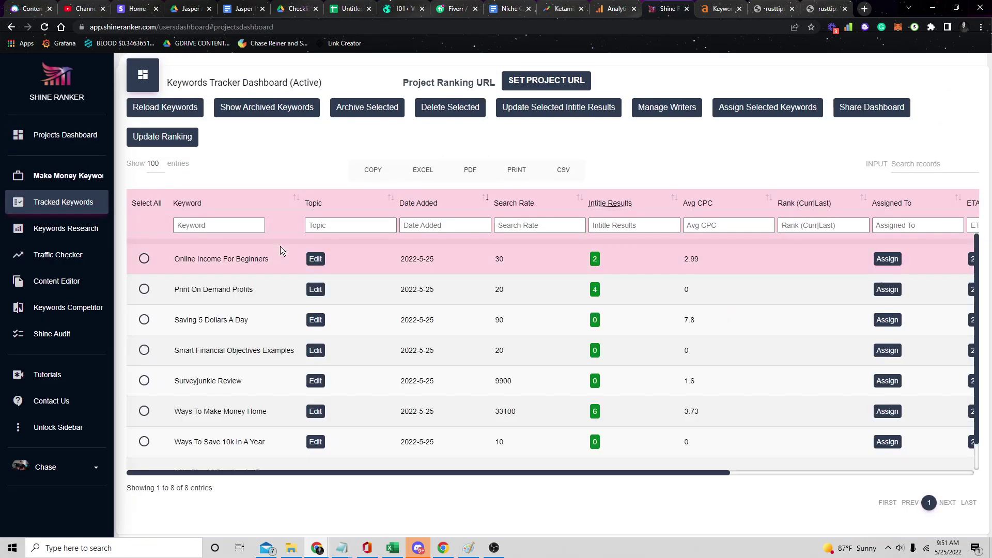
- Copy the tracked keyword 'Saving 5 Dollars A Day' and go to the Content Editor
scroll(382, 278, "down", 1)
scroll(561, 228, "up", 1)
scroll(491, 290, "down", 1)
scroll(548, 413, "up", 1)
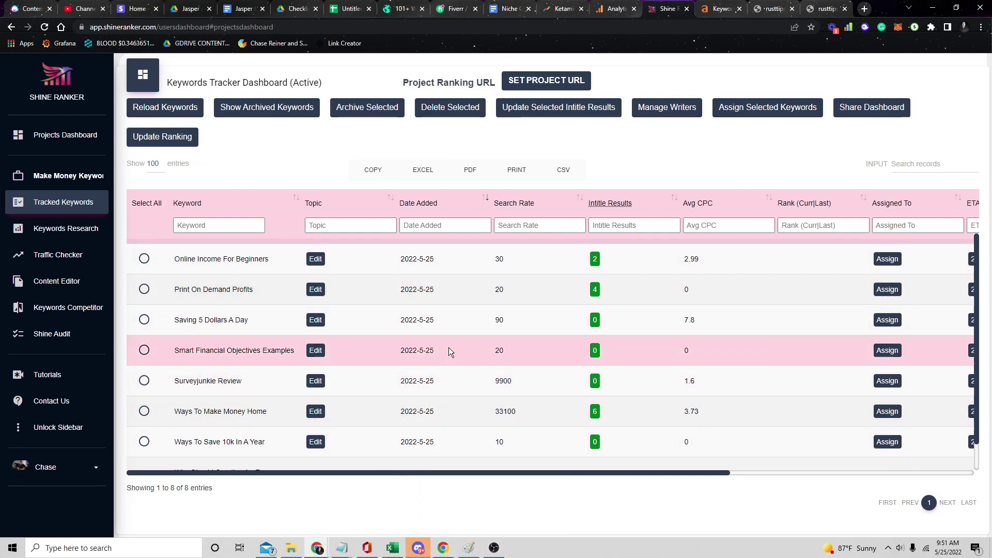
scroll(448, 347, "down", 1)
scroll(491, 407, "up", 1)
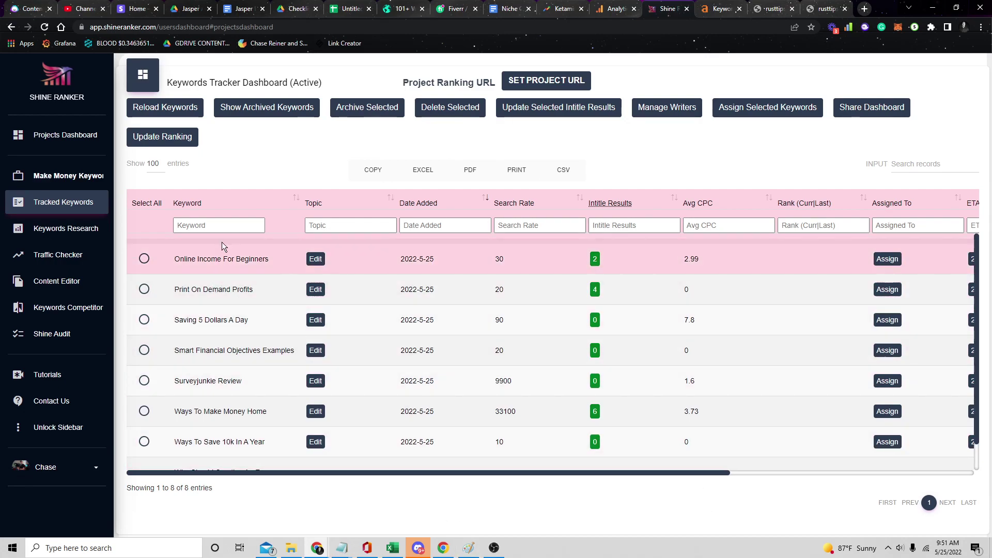
triple_click(226, 329)
key("ctrl+c")
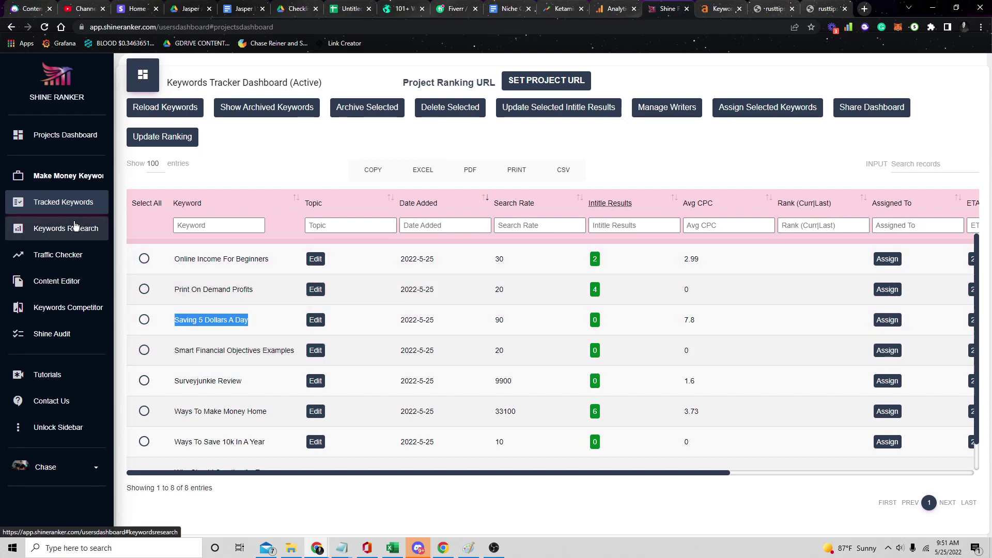
left_click(76, 236)
- Analyse 'Saving 5 Dollars A Day' in the Content Editor and highlight the recommended word-count range
left_click(86, 279)
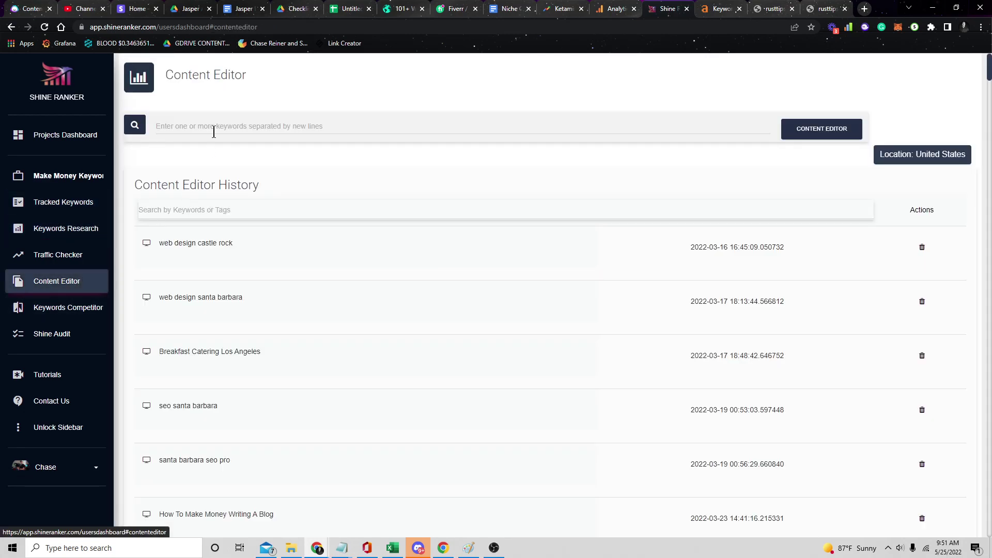
left_click(332, 132)
key("ctrl+v")
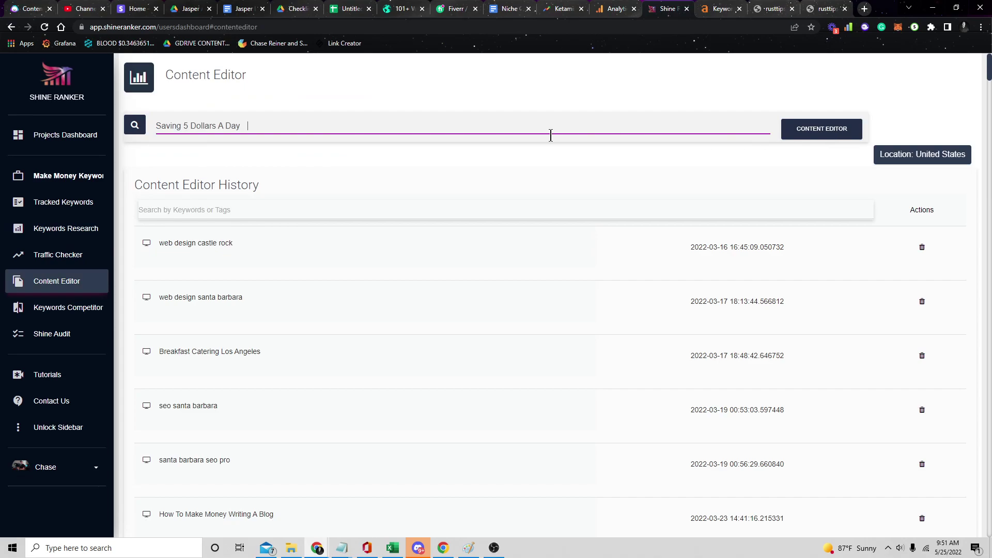
left_click(815, 137)
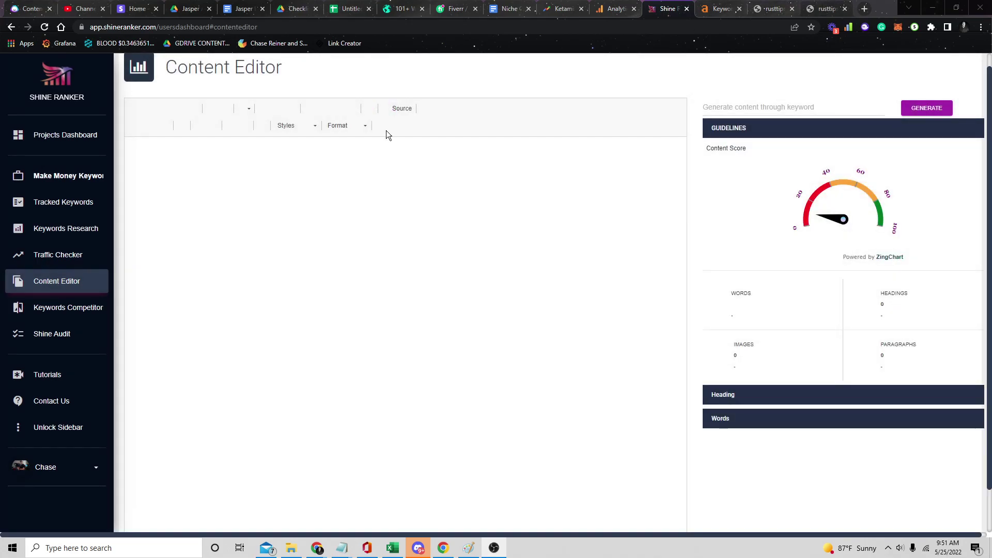
left_click_drag(716, 318, 757, 321)
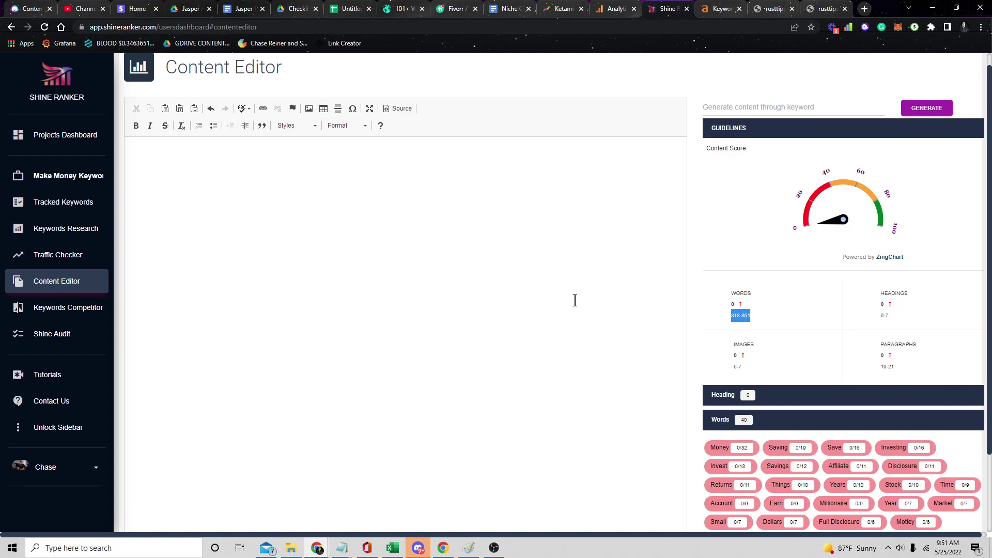
- Search Google for 'Saving 5 Dollars A Day' in a new tab and browse the results
left_click(858, 13)
key("ctrl+v")
key("Return")
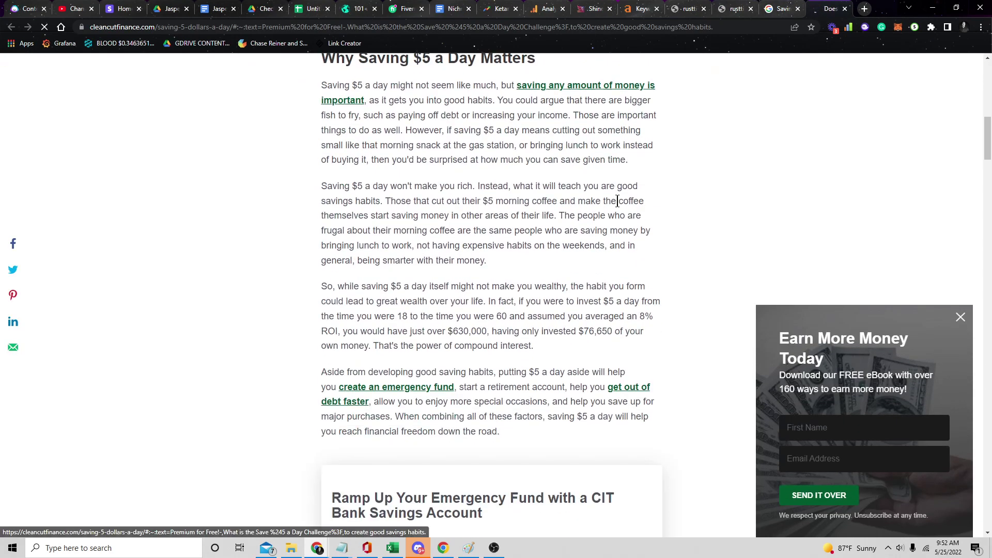
scroll(587, 178, "down", 19)
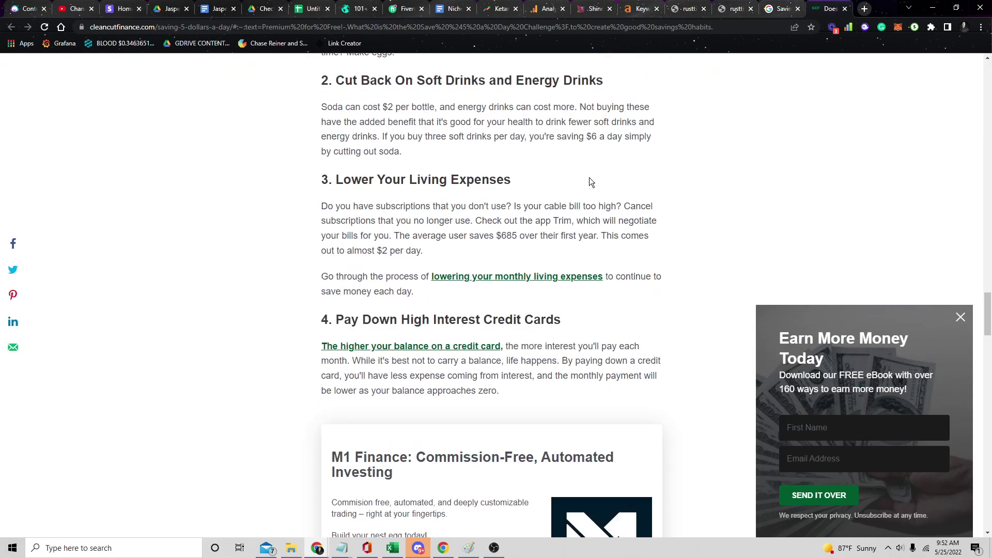
scroll(421, 286, "up", 5)
scroll(411, 244, "up", 7)
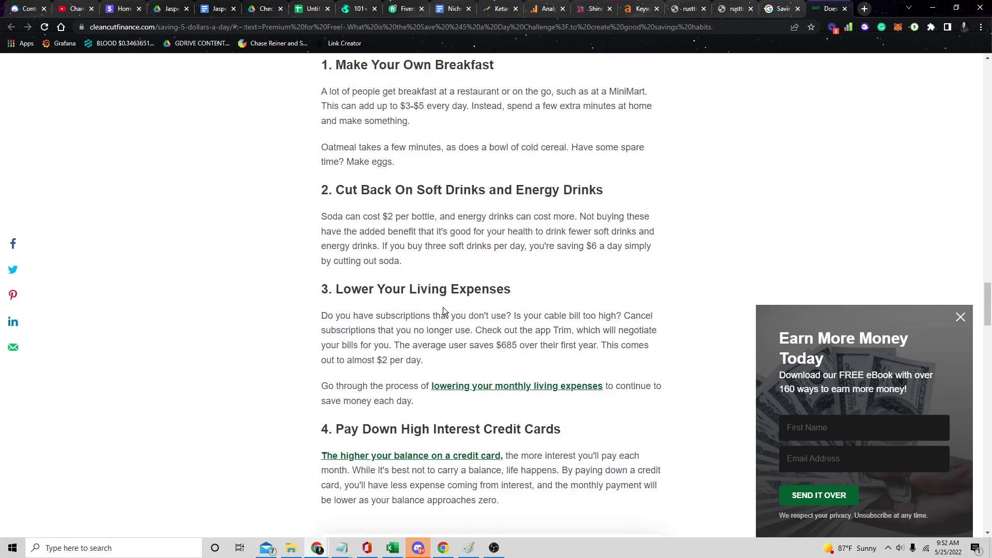
- Copy the article's 'Make Your Own Breakfast' section into the Shine Ranker editor, then open a new tab
left_click_drag(314, 229, 574, 318)
key("ctrl+c")
left_click(595, 9)
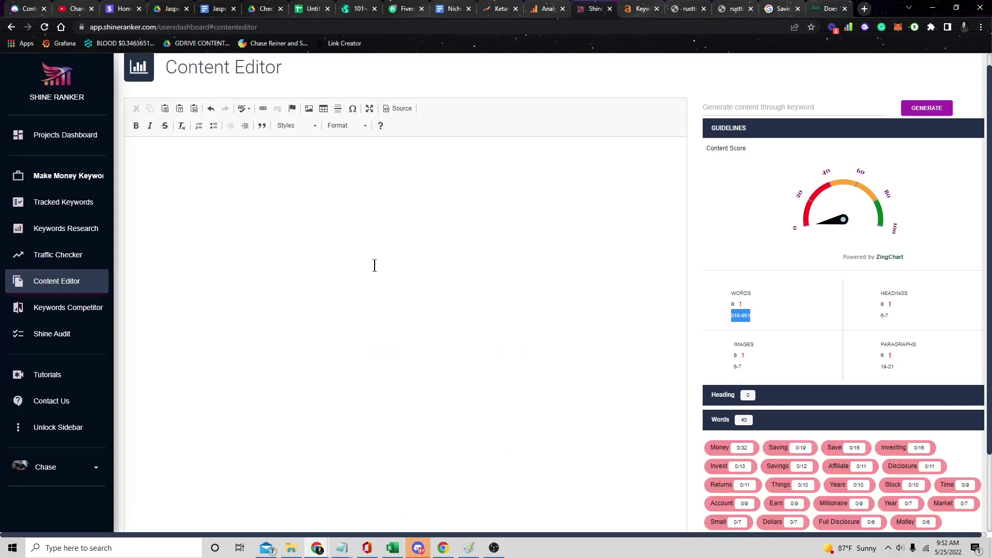
key("ctrl+v")
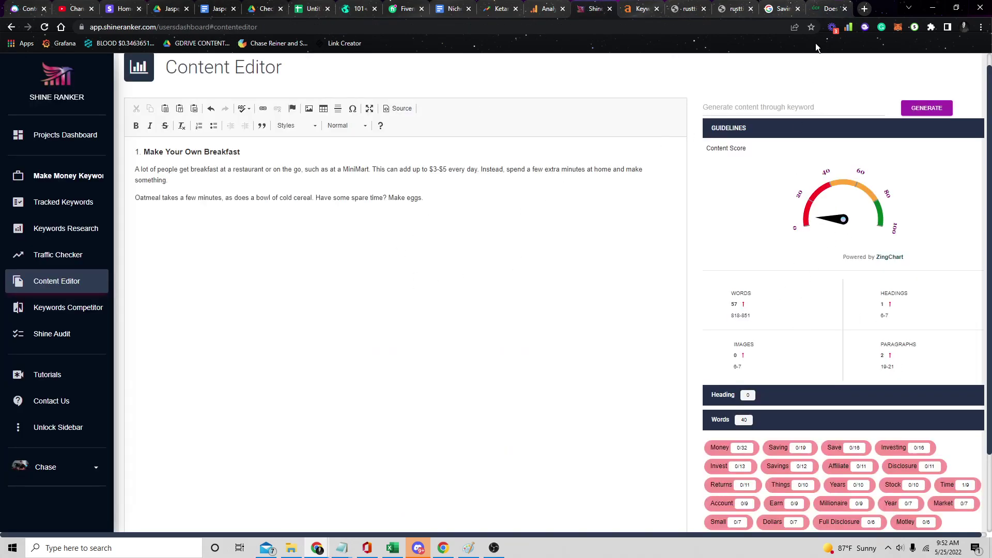
left_click(862, 8)
- Paste the breakfast paragraphs, minus the heading line, into Jasper's Content Improver template
type("jasperbot")
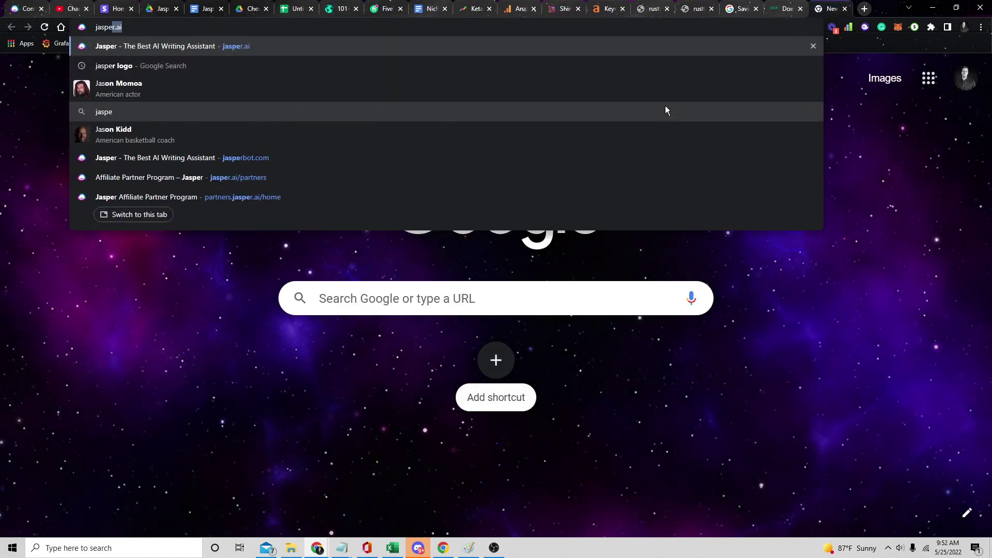
key("Return")
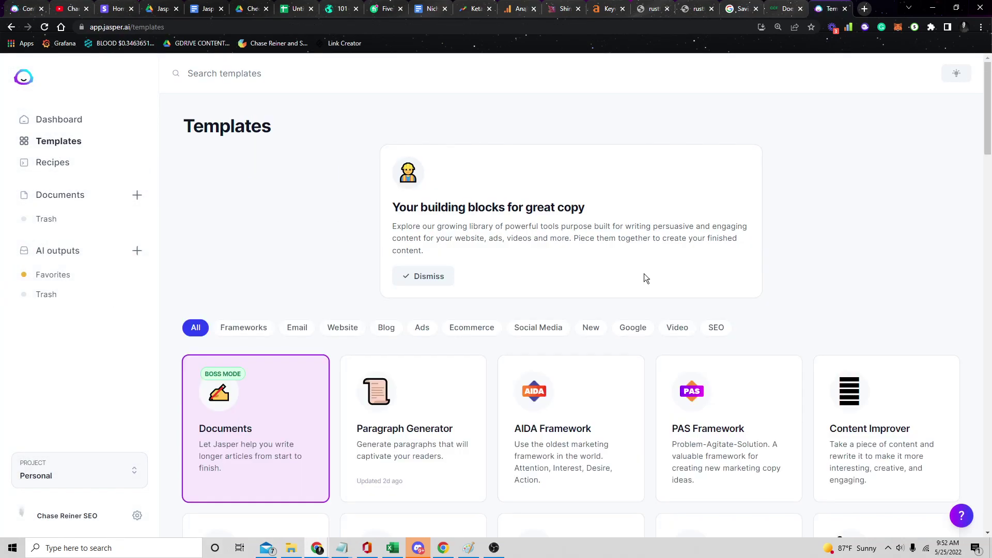
scroll(644, 278, "down", 3)
left_click(884, 279)
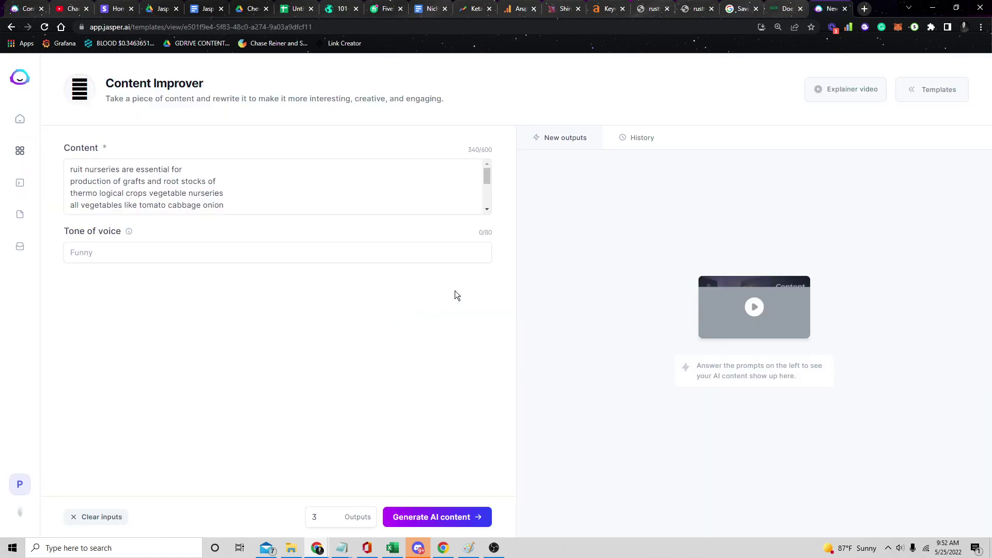
left_click(230, 199)
key("ctrl+a")
key("ctrl+v")
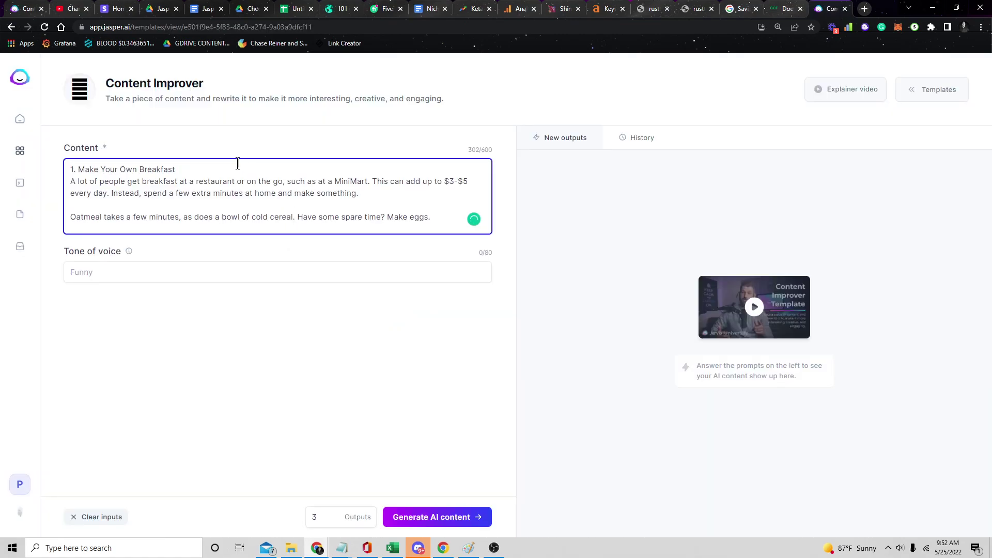
left_click_drag(230, 166, 64, 152)
key("BackSpace")
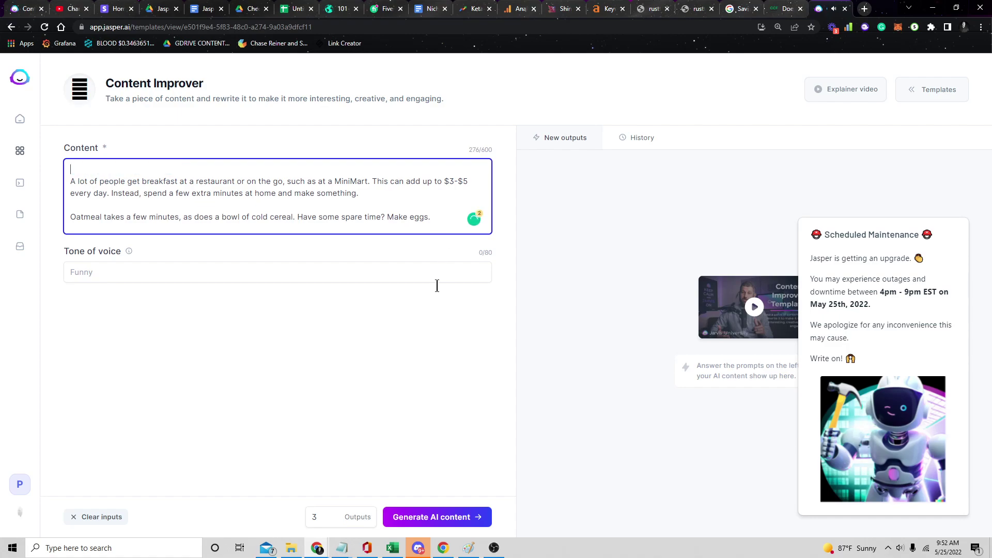
- Generate three rewritten versions and select all text of the first one
left_click(429, 517)
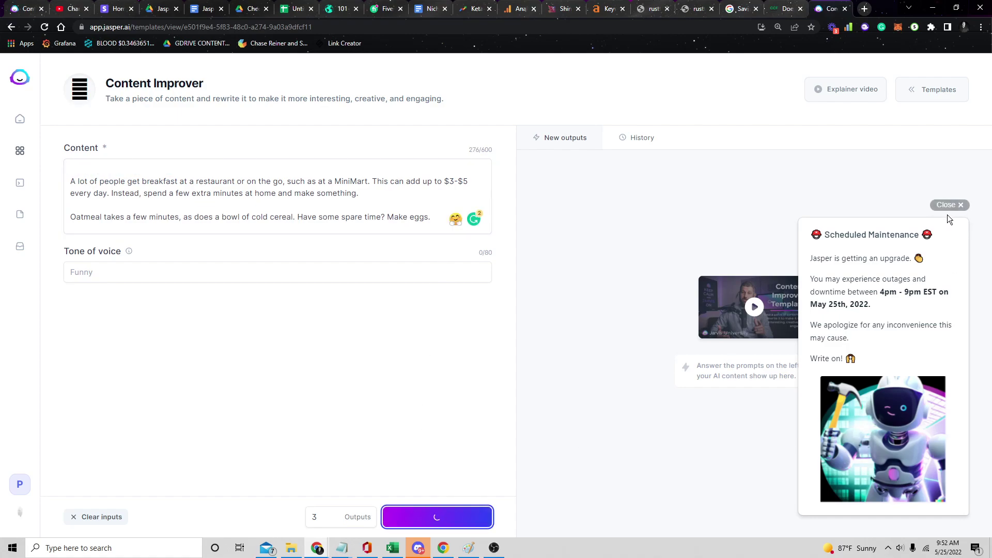
left_click(948, 205)
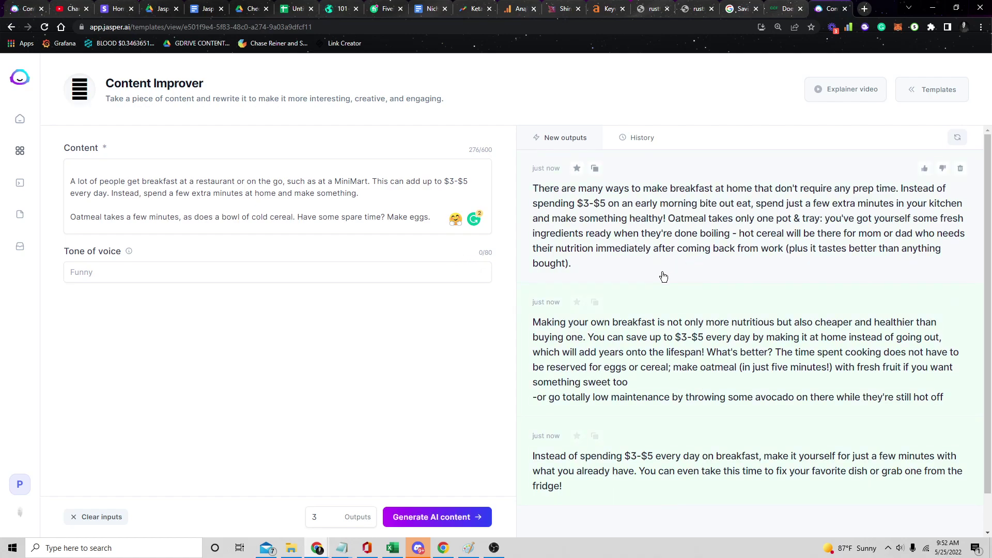
left_click(546, 198)
left_click(525, 254)
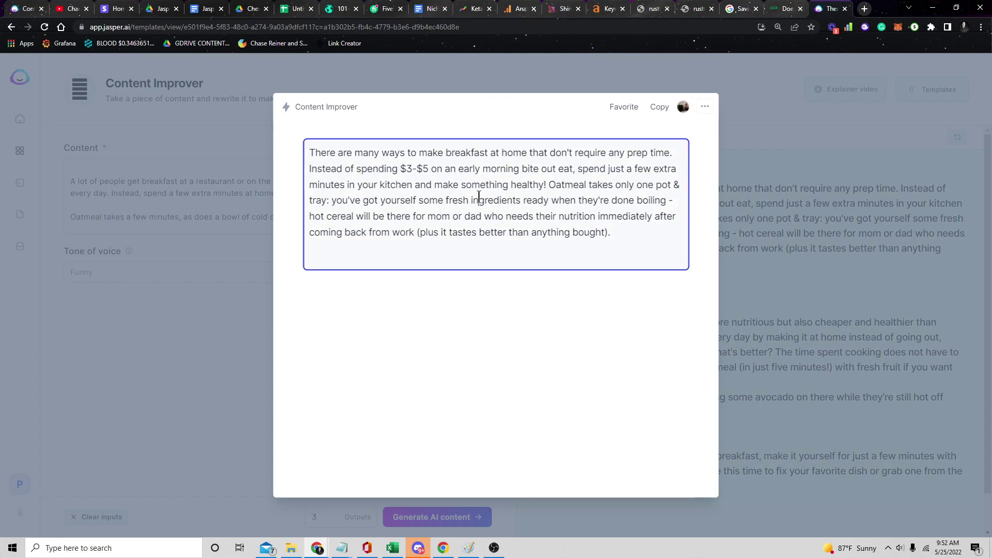
key("ctrl+a")
key("ctrl+c")
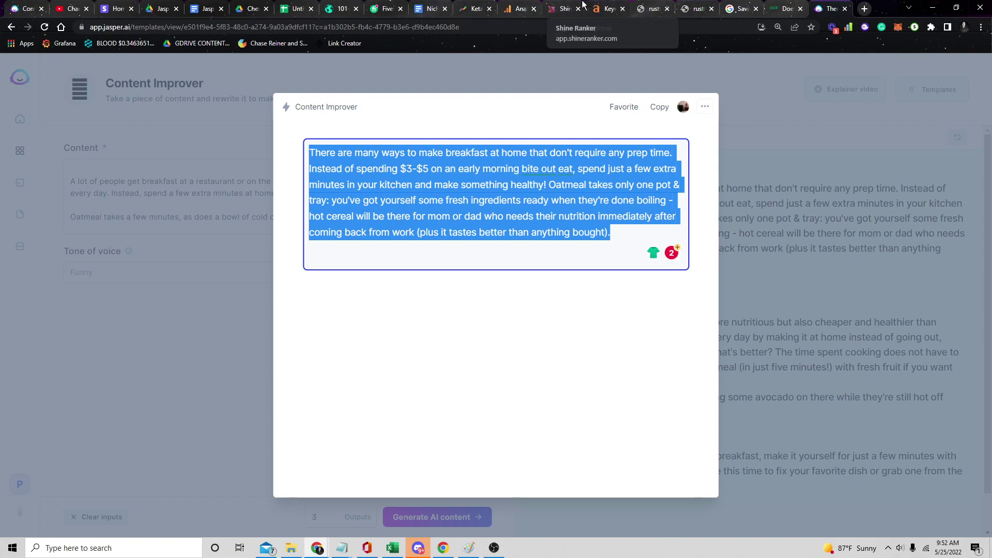
- Replace the two original breakfast paragraphs in Shine Ranker with Jasper's rewritten paragraph
left_click(564, 9)
left_click_drag(462, 221, 136, 169)
key("ctrl+v")
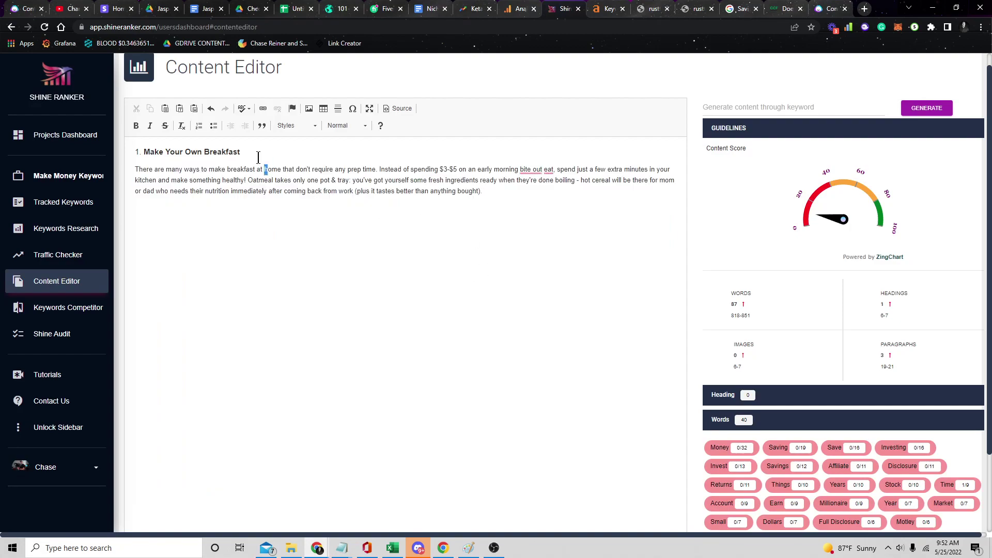
left_click_drag(258, 157, 129, 148)
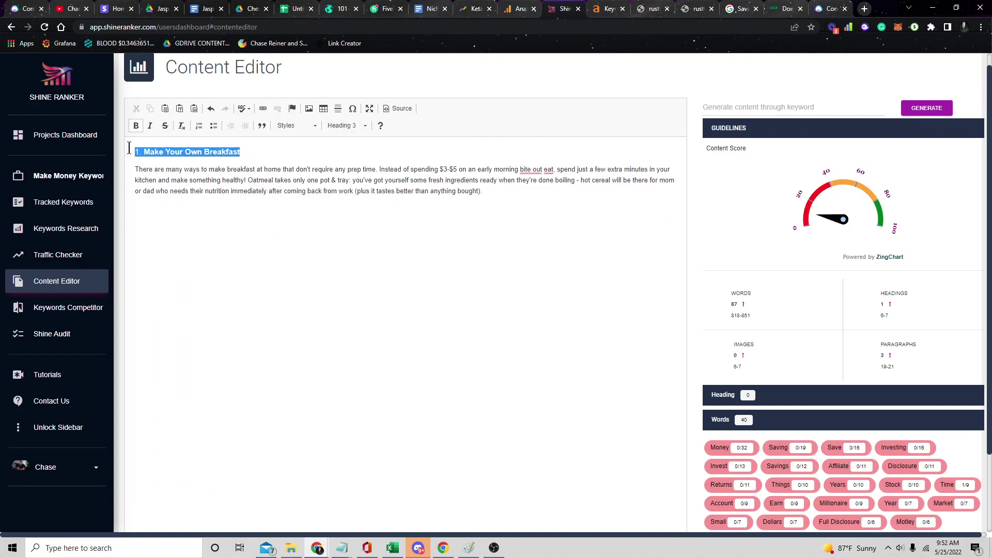
left_click(481, 276)
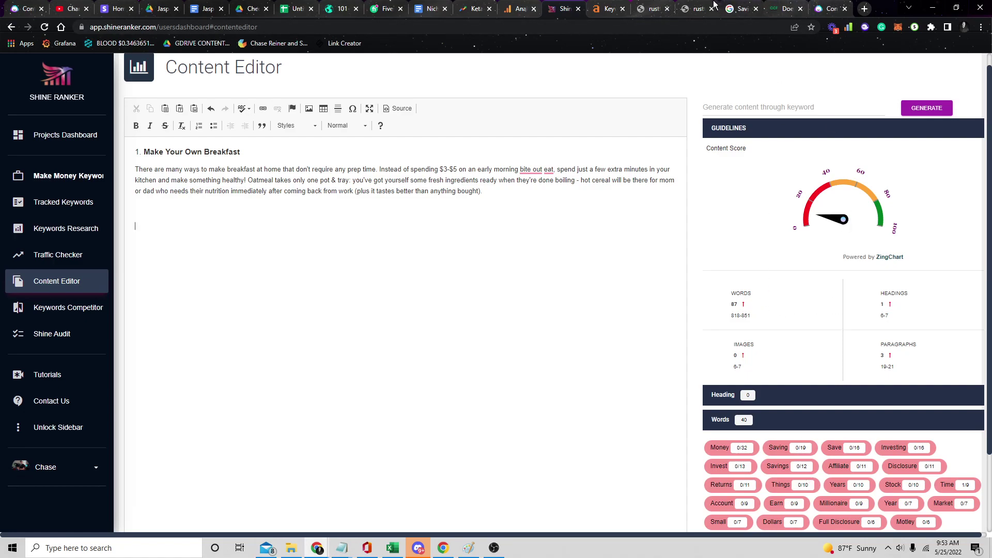
- Look over the Clean Cut Finance article again, then go back to the keyword's Google results
left_click(787, 8)
scroll(600, 227, "down", 20)
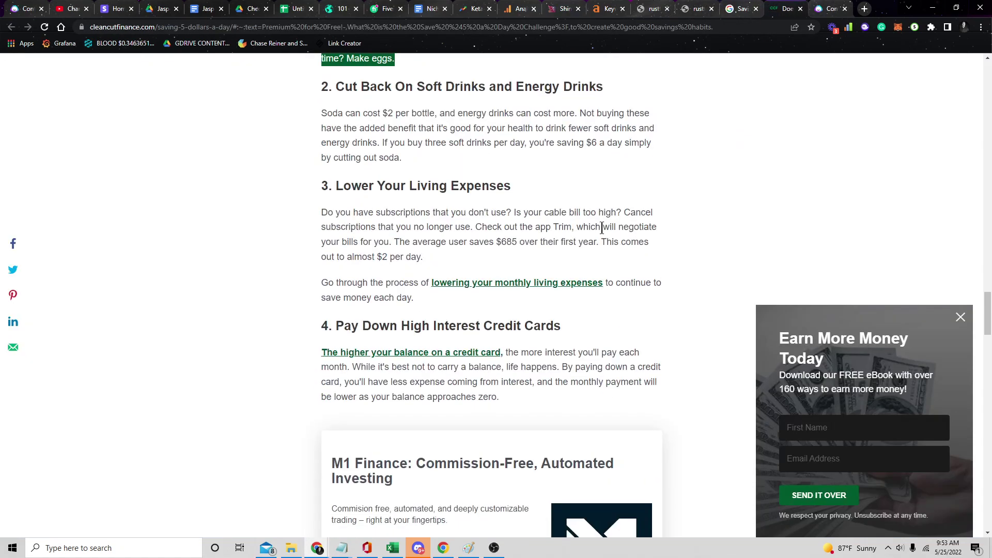
scroll(516, 264, "down", 18)
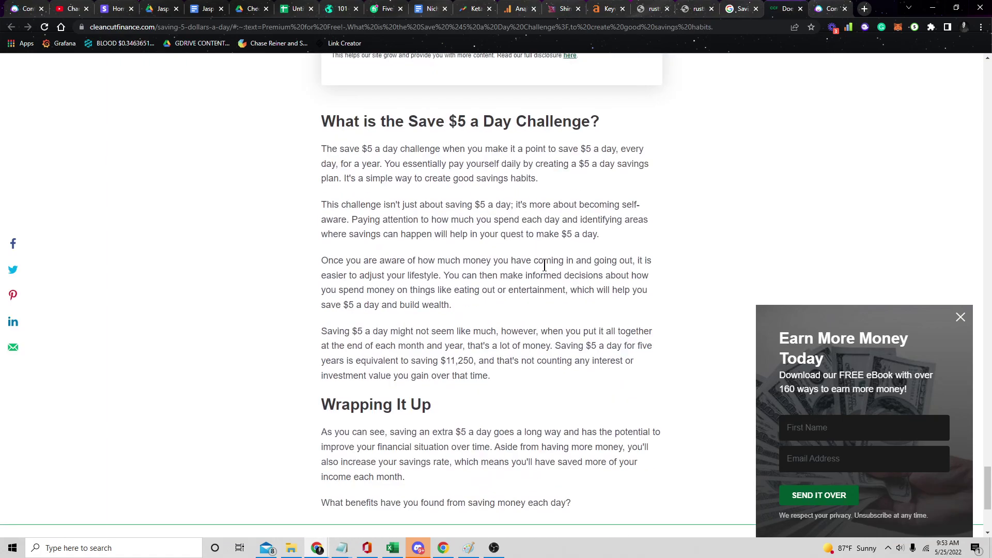
scroll(516, 272, "up", 11)
scroll(414, 317, "up", 9)
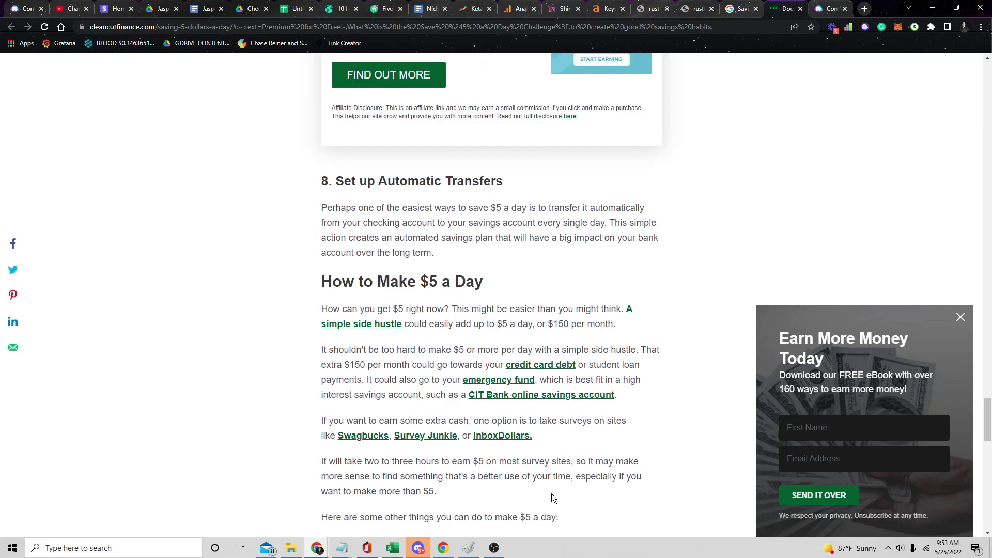
left_click(752, 14)
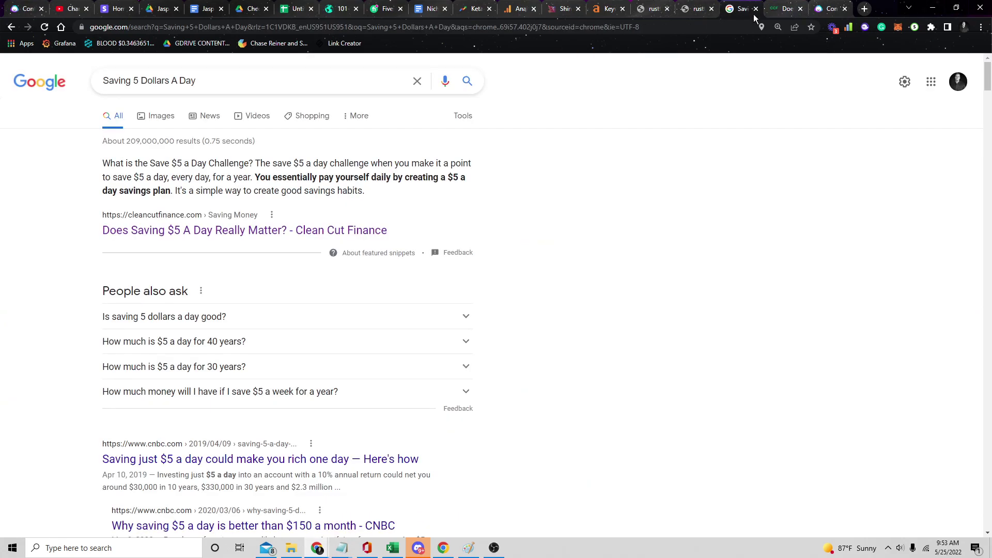
scroll(433, 322, "down", 4)
scroll(408, 163, "up", 4)
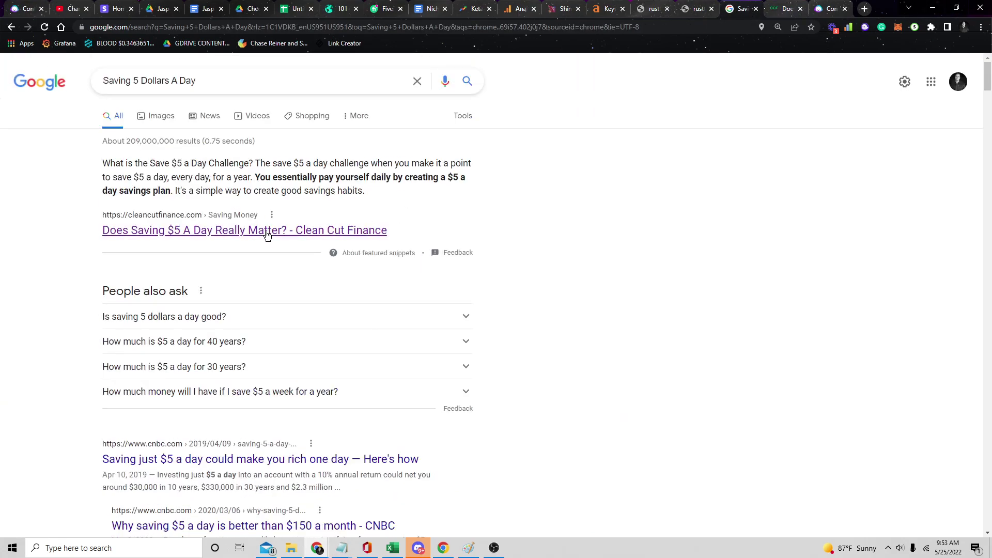
scroll(332, 259, "down", 4)
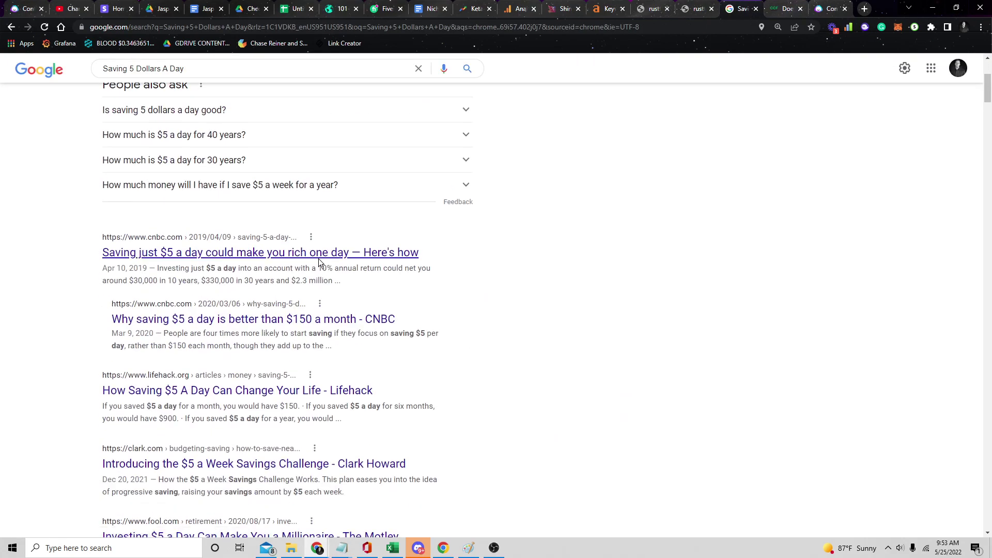
- Read through the CNBC and Lifehack articles on saving $5 a day
left_click(318, 258)
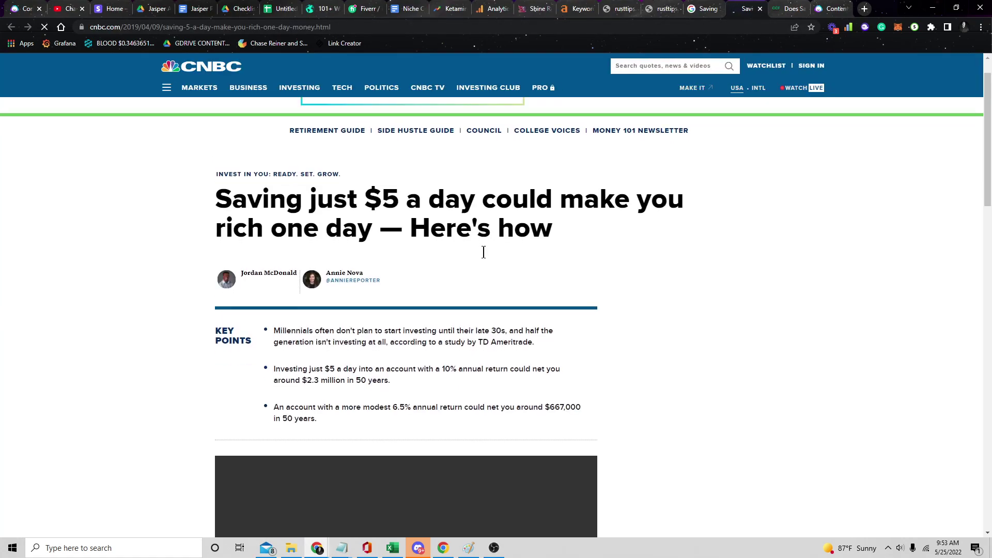
scroll(471, 258, "down", 15)
scroll(418, 252, "down", 10)
scroll(601, 237, "up", 20)
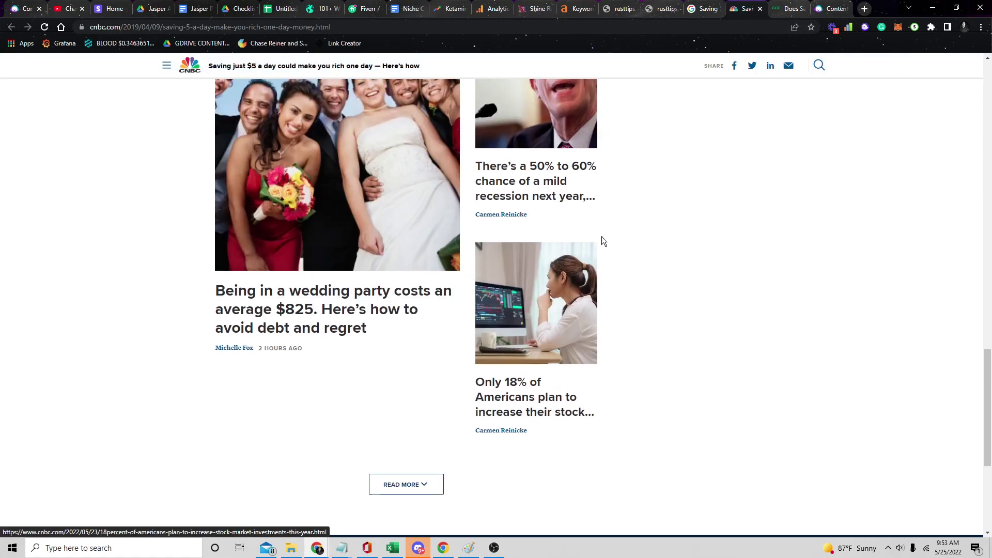
scroll(558, 329, "up", 7)
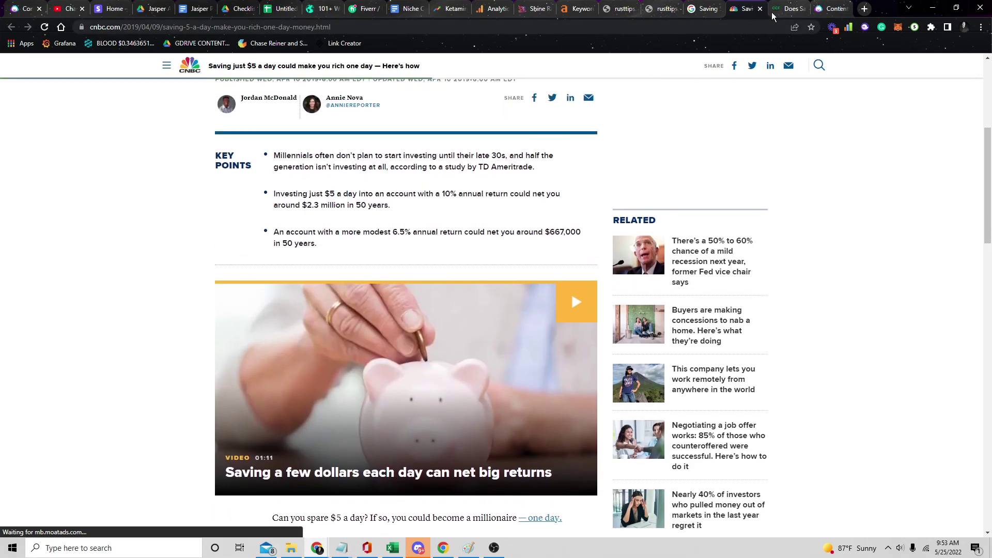
left_click(708, 8)
left_click(750, 9)
left_click(703, 9)
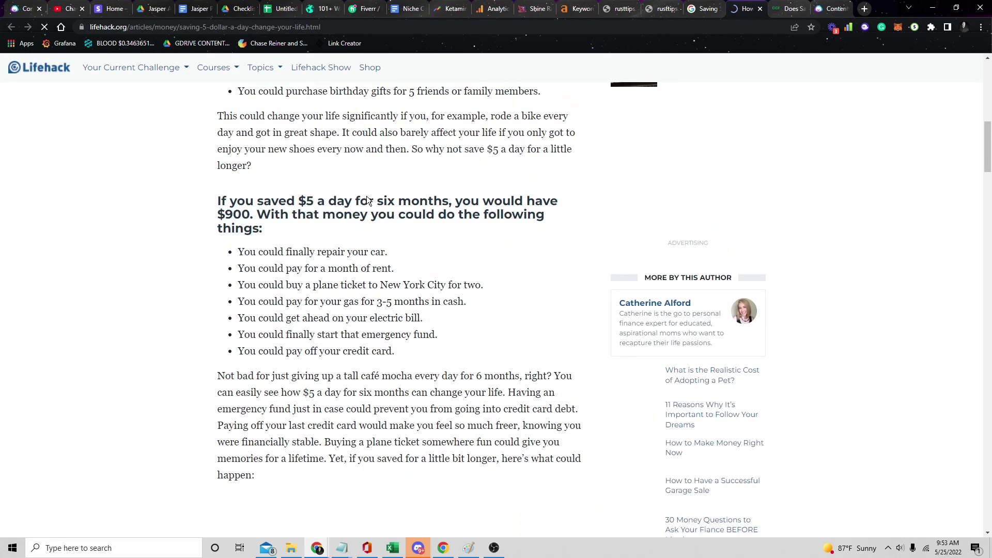
scroll(226, 256, "up", 6)
scroll(246, 247, "down", 14)
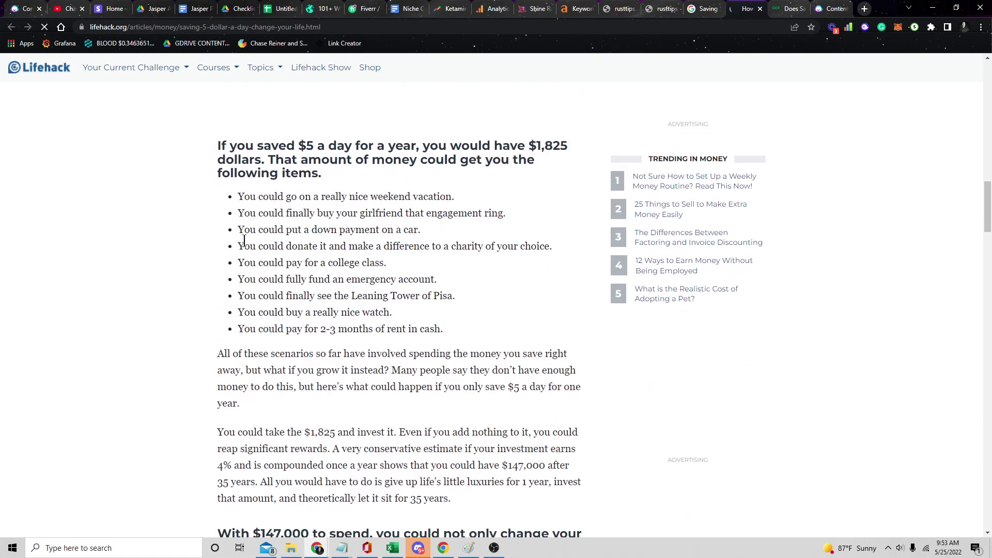
scroll(244, 241, "down", 15)
scroll(242, 243, "up", 6)
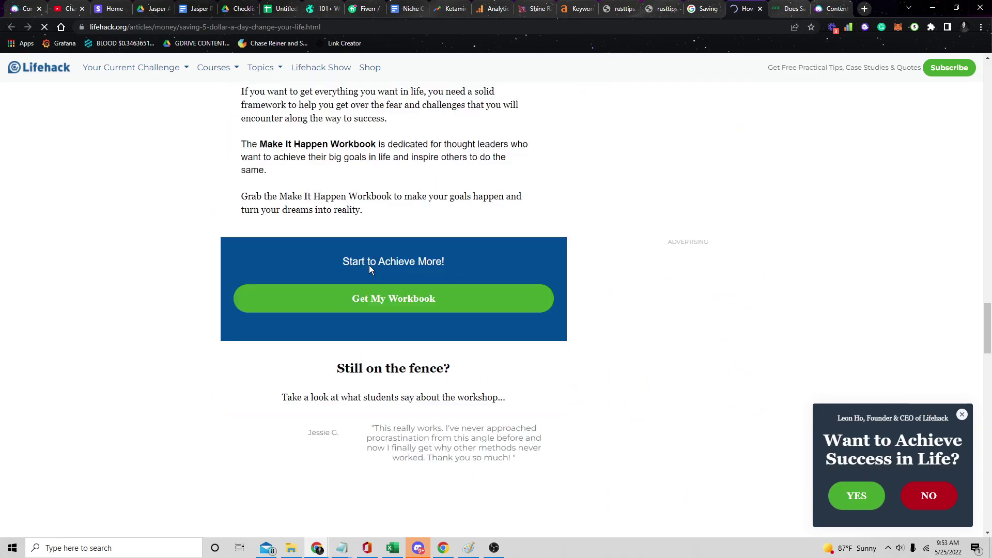
scroll(369, 265, "up", 10)
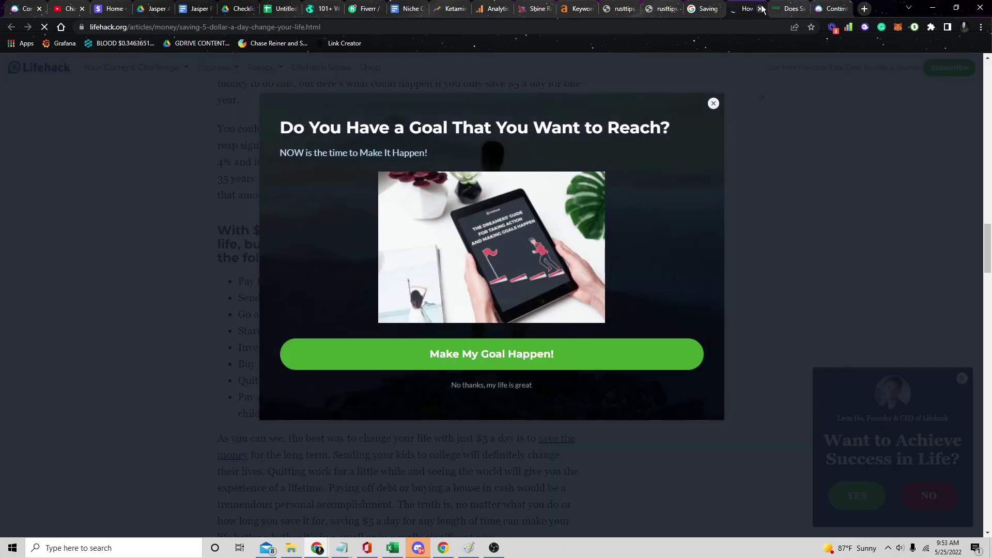
- Close Lifehack, search Google for 'how to save money', and open Ramsey Solutions' 22 Practical Ways article
left_click(763, 9)
scroll(200, 186, "up", 5)
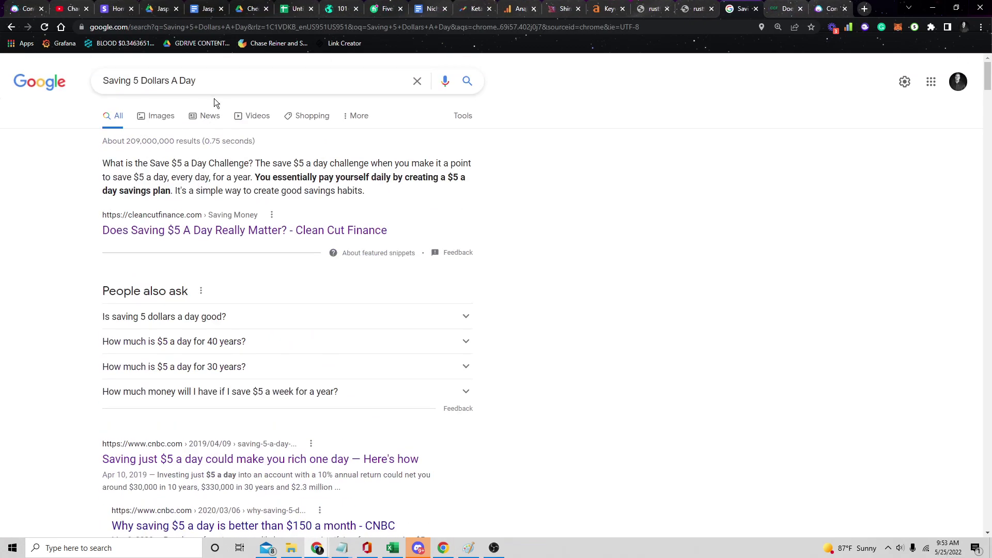
left_click(305, 86)
type("how to save mojn")
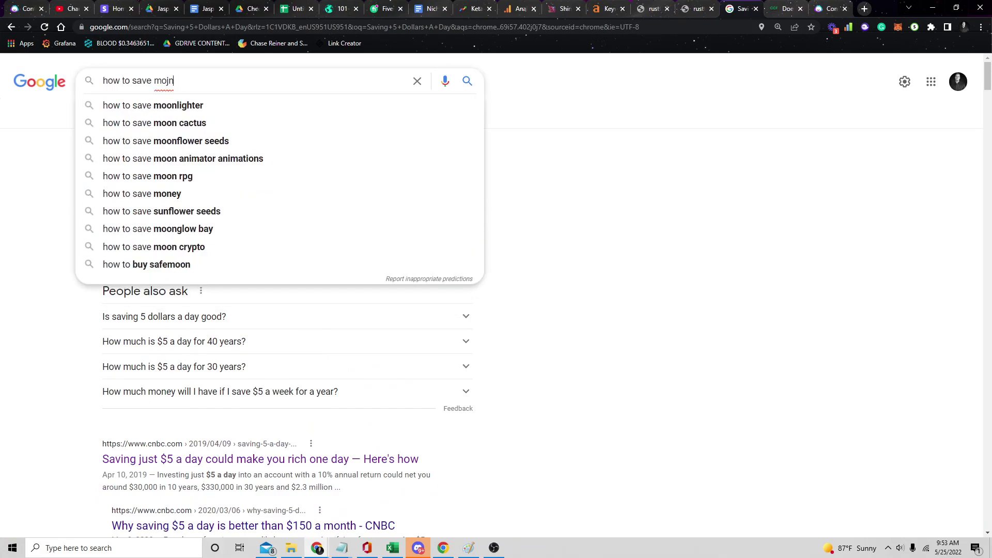
key("BackSpace")
key("BackSpace")
type("ney")
key("Return")
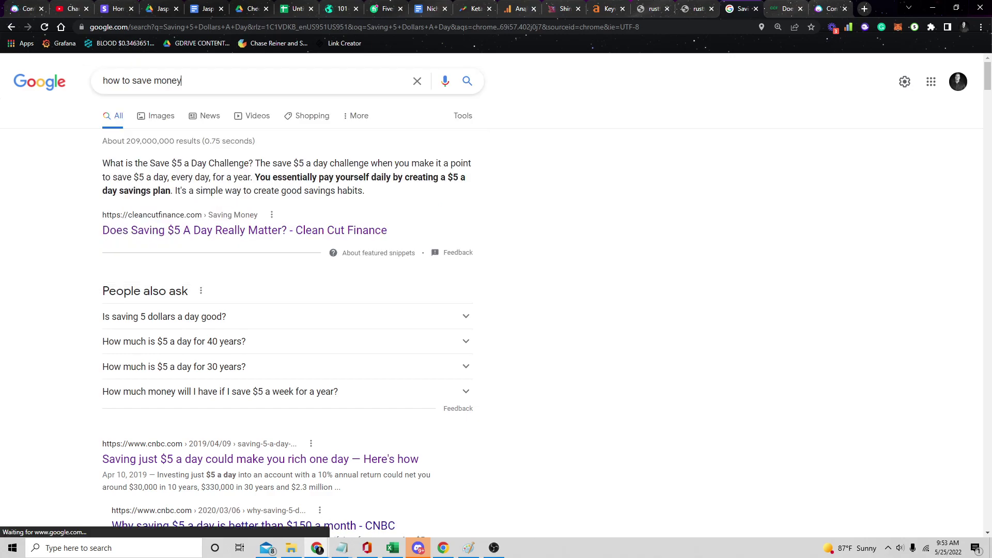
scroll(254, 387, "down", 4)
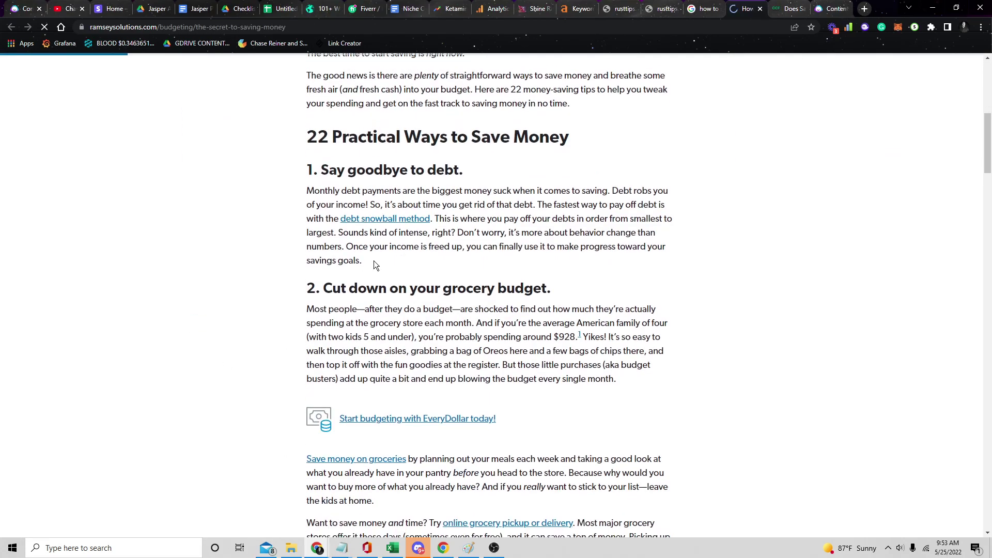
left_click_drag(323, 290, 571, 289)
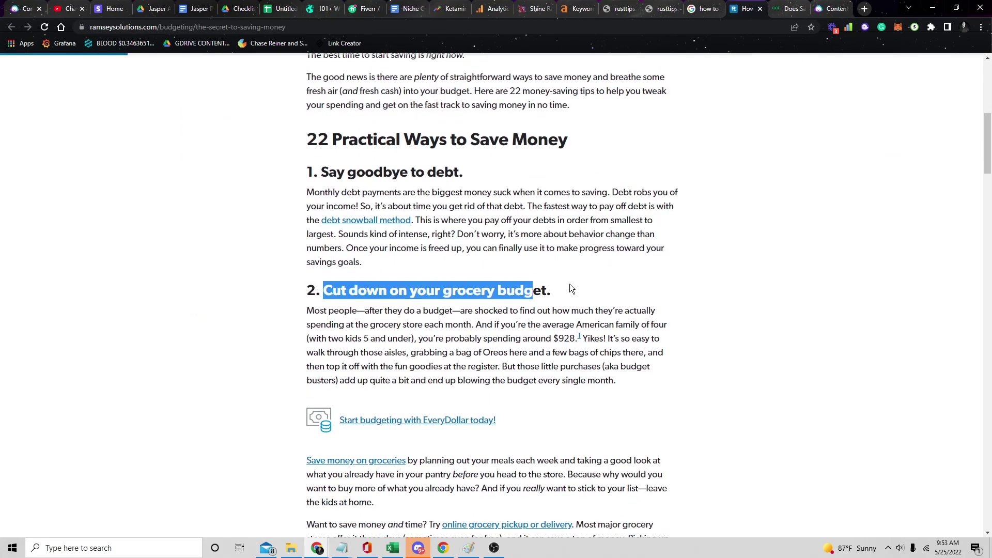
- Return to the Shine Ranker Content Editor tab and select all of the Make Your Own Breakfast draft
left_click(325, 169)
left_click(833, 8)
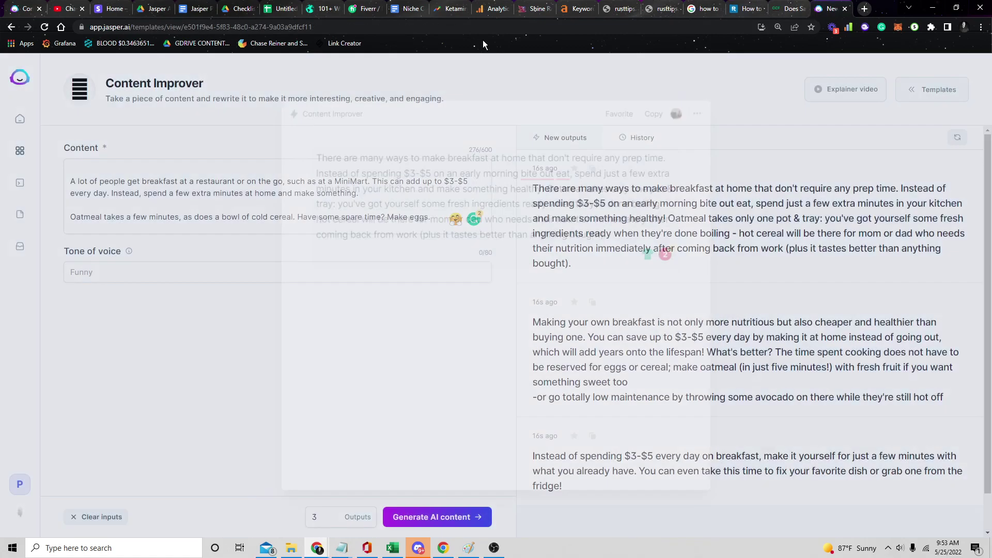
left_click(563, 7)
left_click(537, 8)
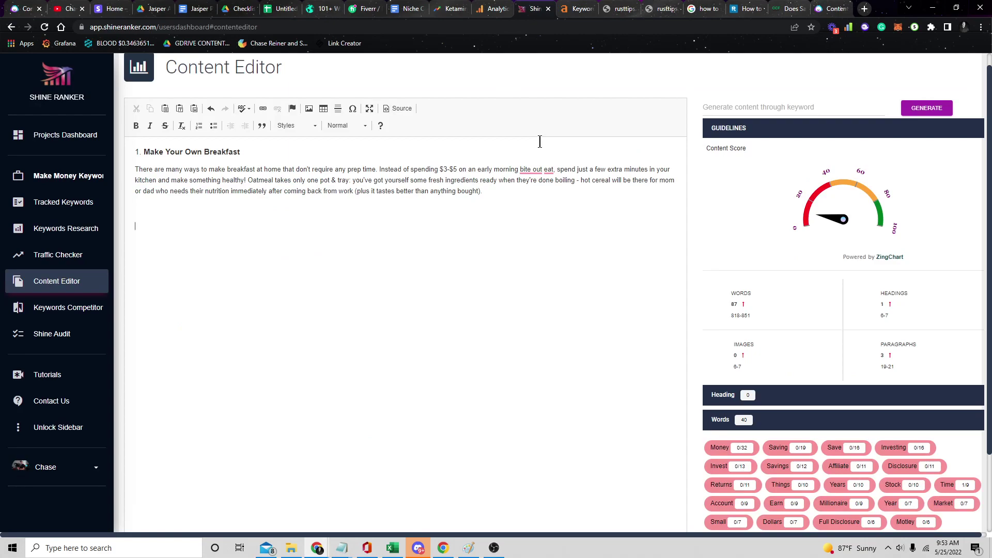
key("ctrl+a")
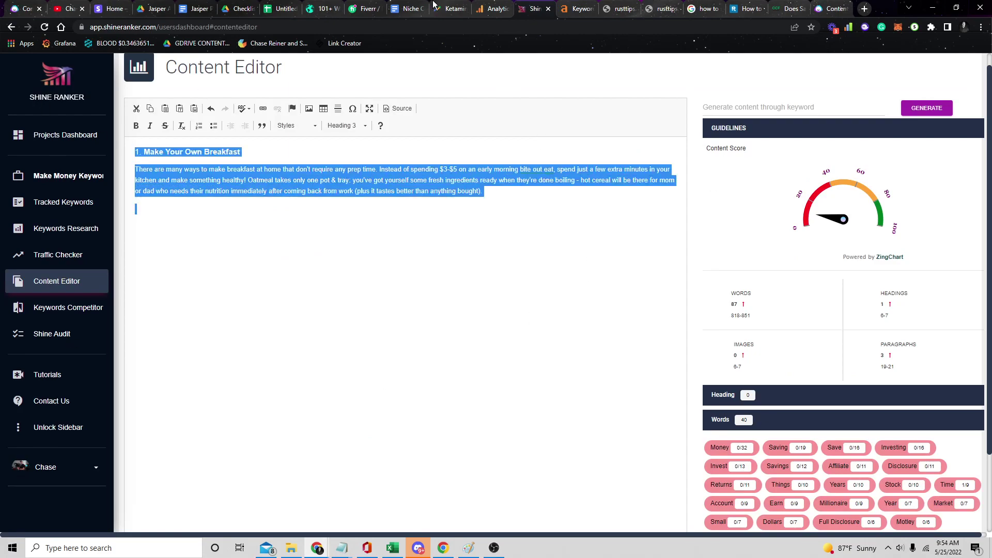
- Open Tracked Keywords and check the cleancutfinance.com finished URL for each of the eight Make Money keywords
left_click(41, 202)
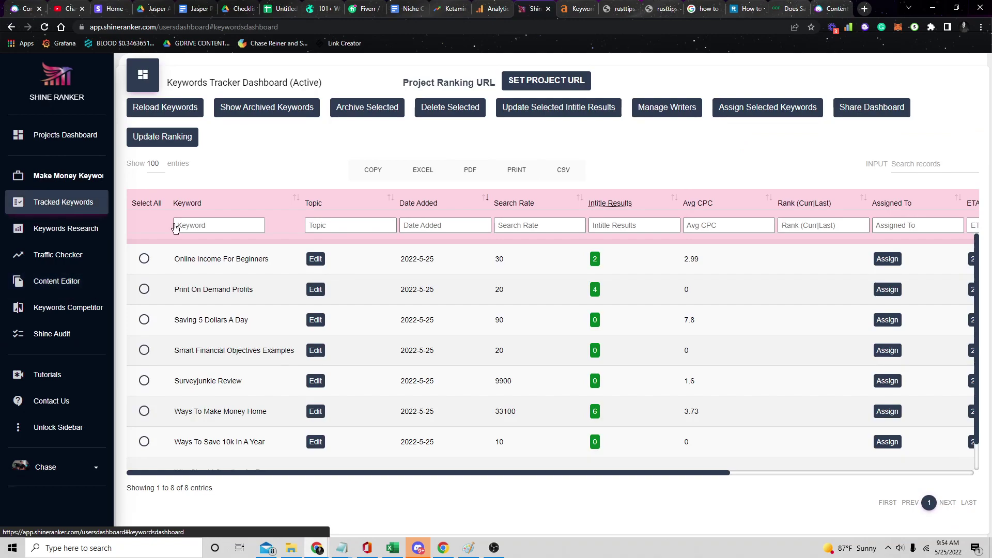
scroll(690, 469, "right", 3)
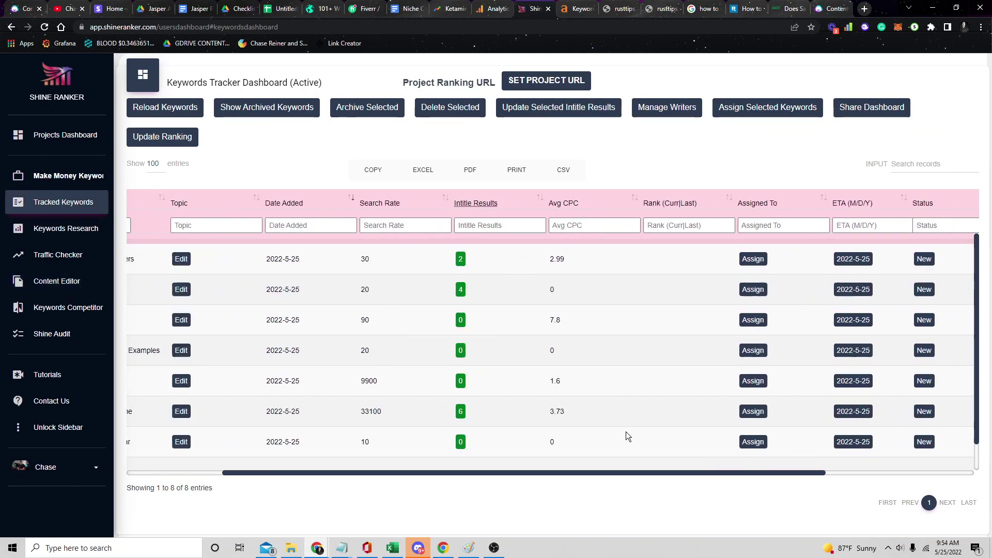
scroll(626, 432, "left", 3)
scroll(722, 454, "right", 5)
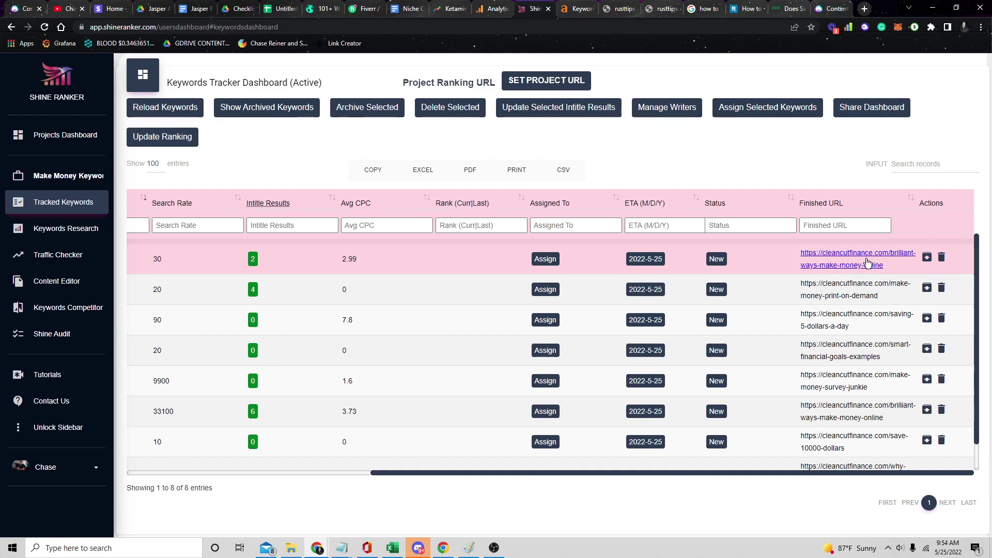
left_click(889, 261)
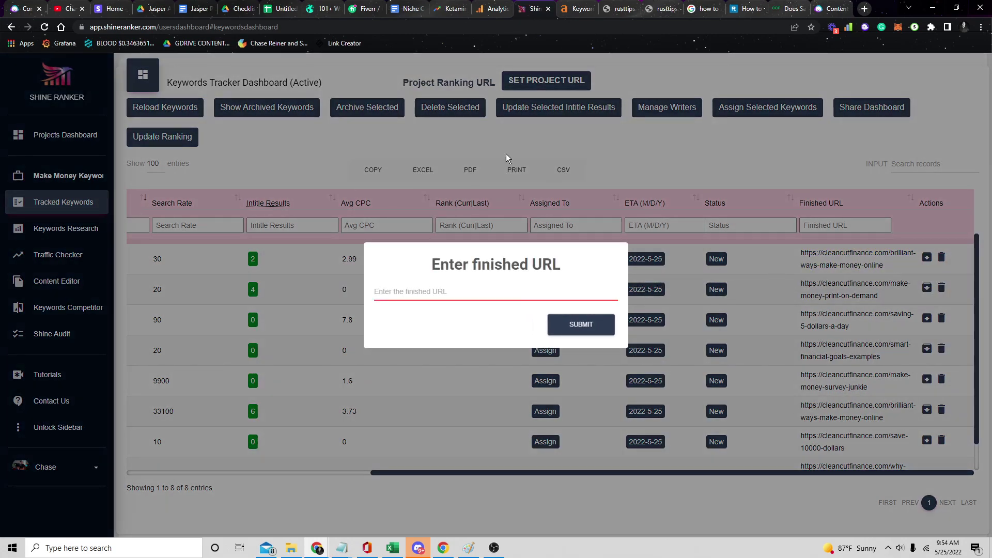
left_click(657, 392)
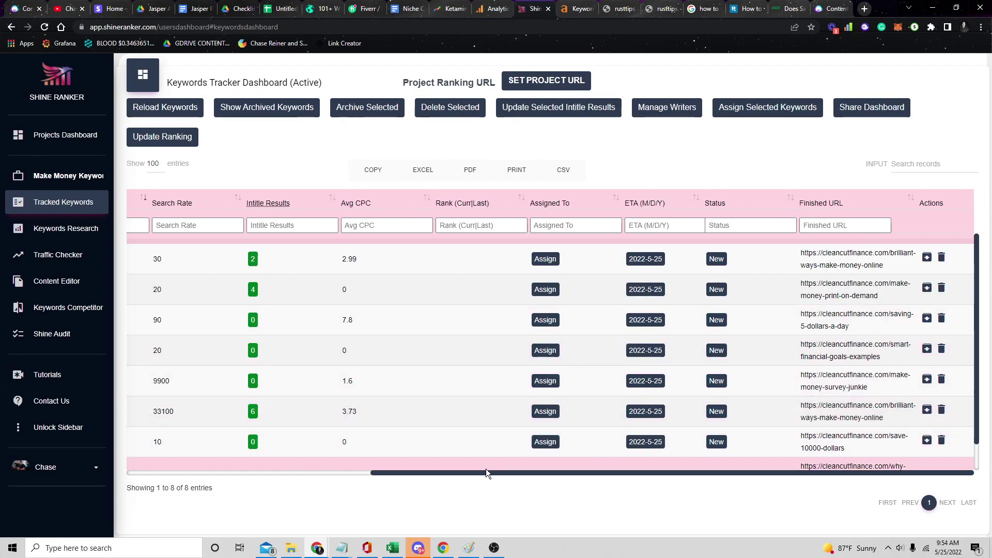
left_click_drag(486, 472, 280, 401)
left_click_drag(347, 471, 302, 421)
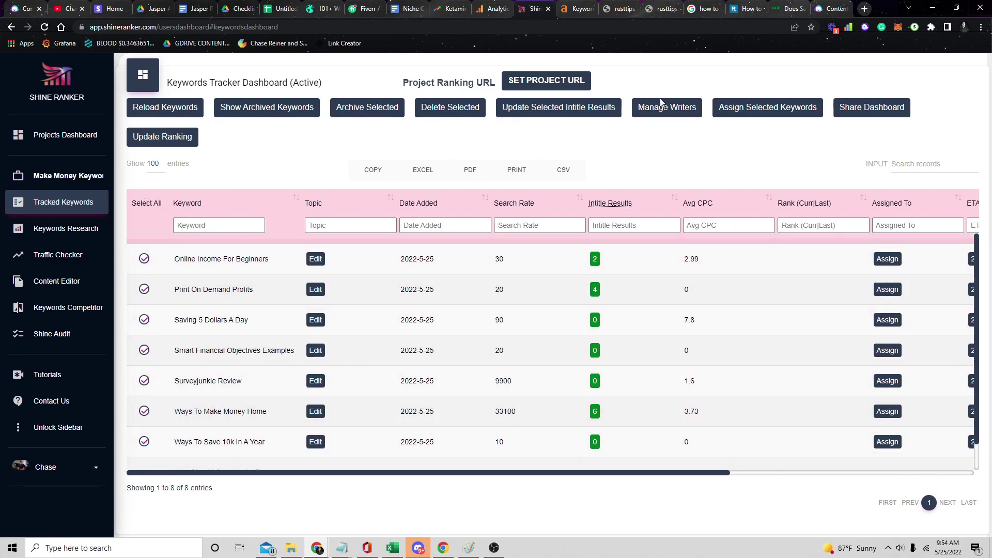
- Add a new writer named 'Make Money Online Writer' in Manage Writers
left_click(661, 107)
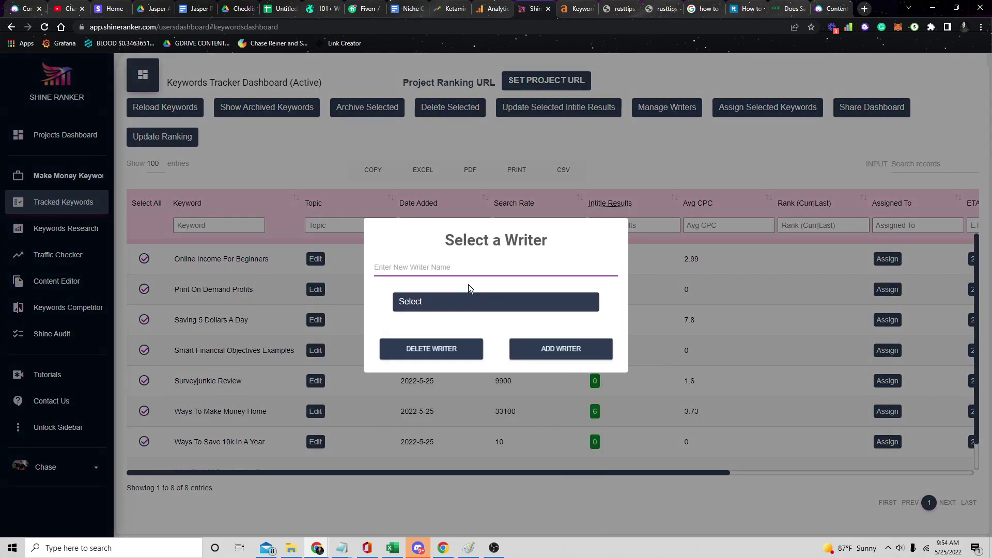
left_click(470, 302)
left_click(468, 303)
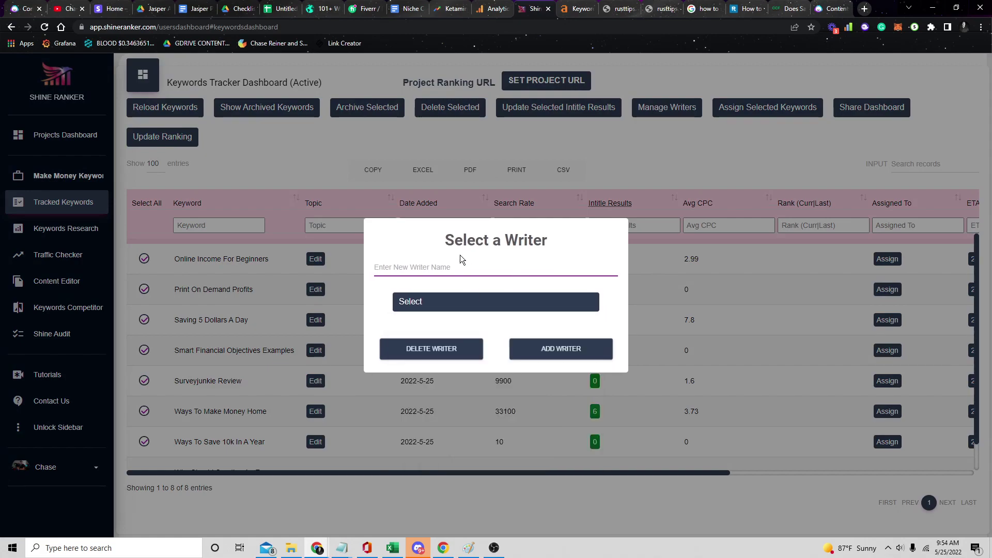
left_click(425, 264)
type("Make Money Online Writer")
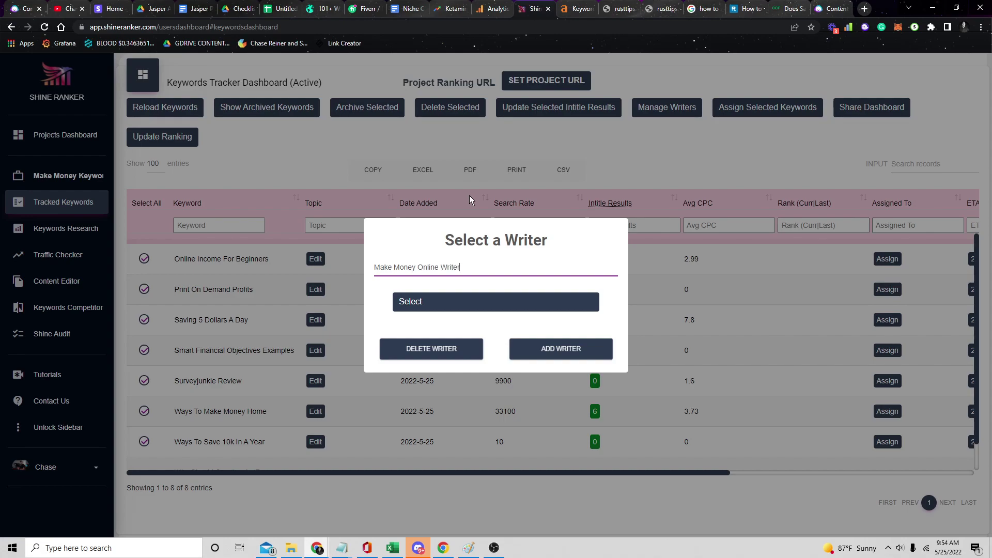
left_click(454, 304)
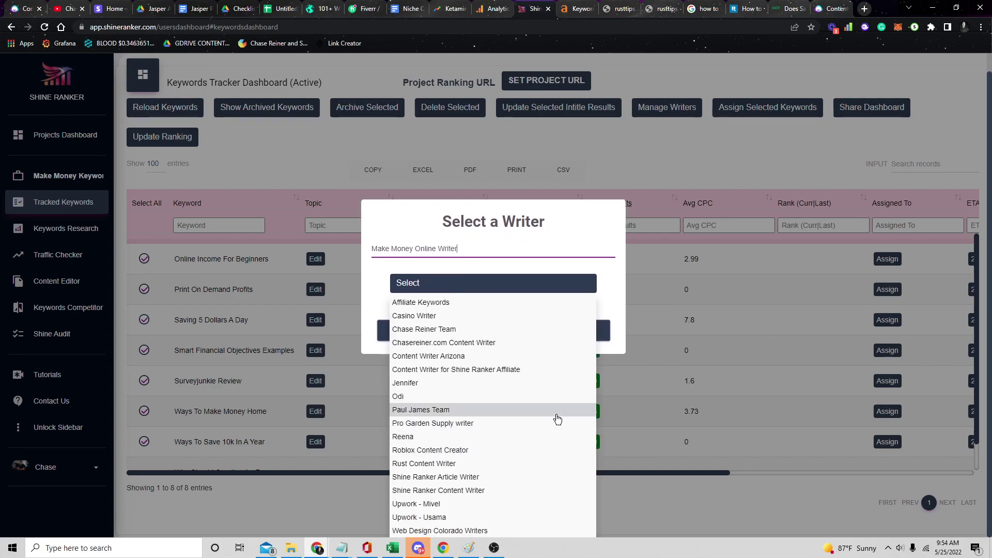
left_click(592, 332)
left_click(559, 334)
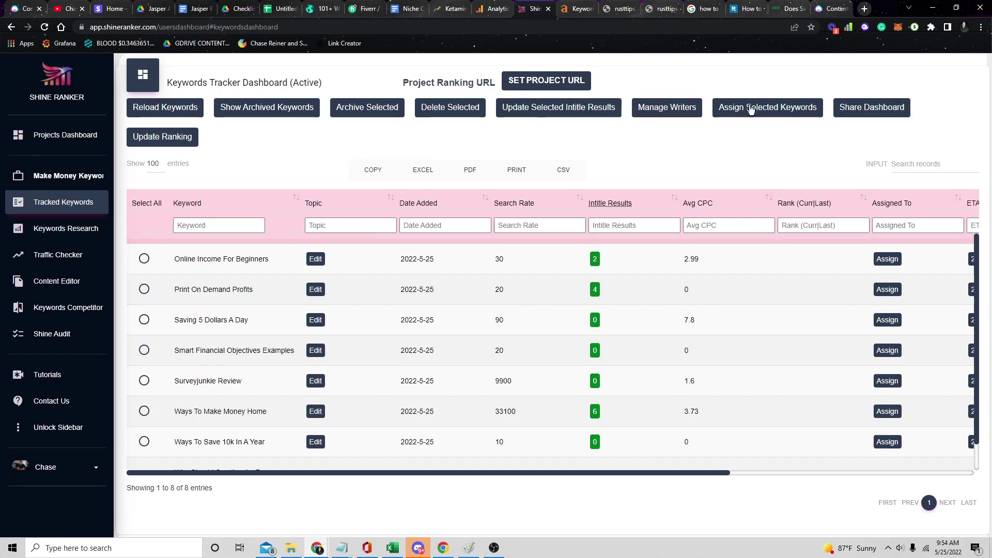
- Select all eight keywords and assign them to Make Money Online Writer
left_click(147, 203)
left_click(768, 109)
left_click(480, 288)
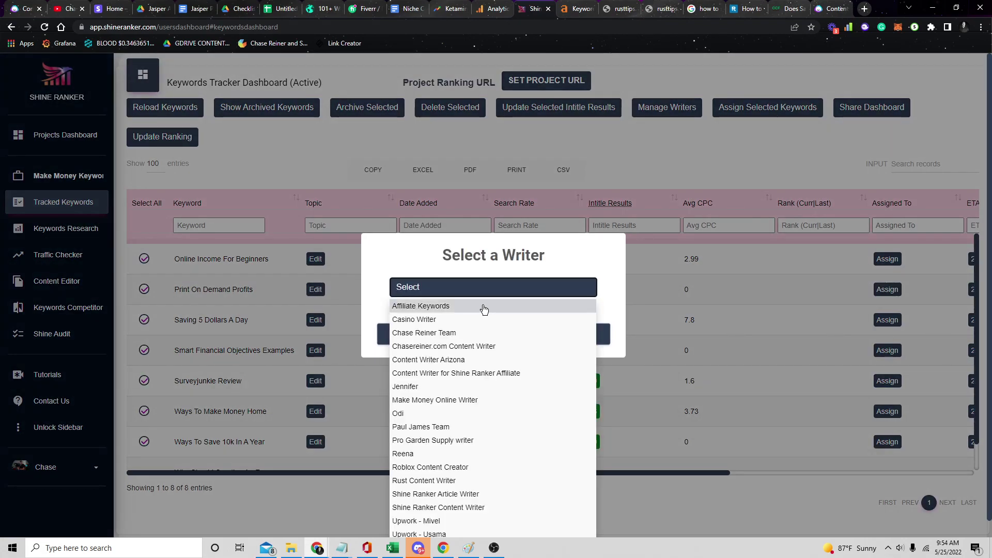
left_click(451, 405)
left_click(560, 335)
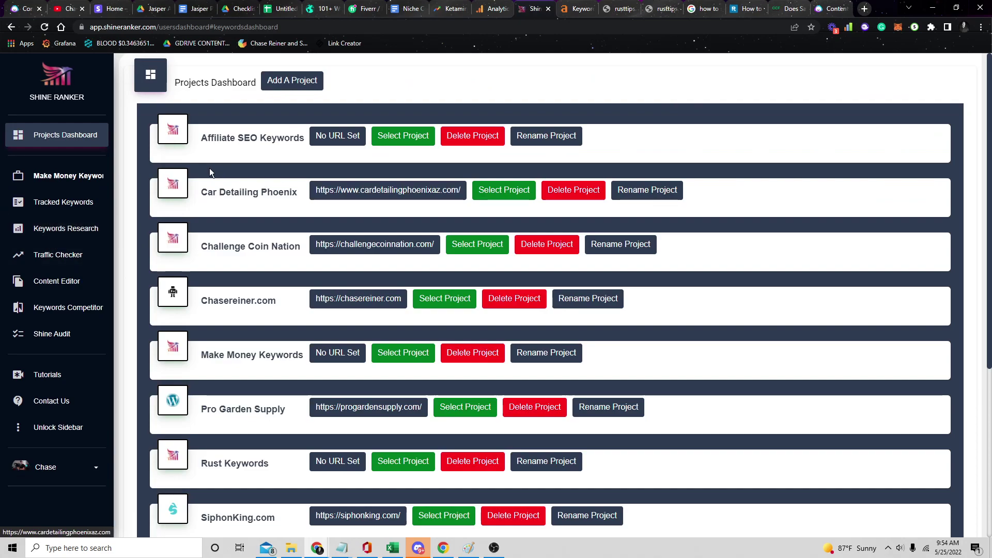
- Open the Make Money Keywords project's tracker and begin sharing the dashboard with a writer
scroll(385, 217, "down", 3)
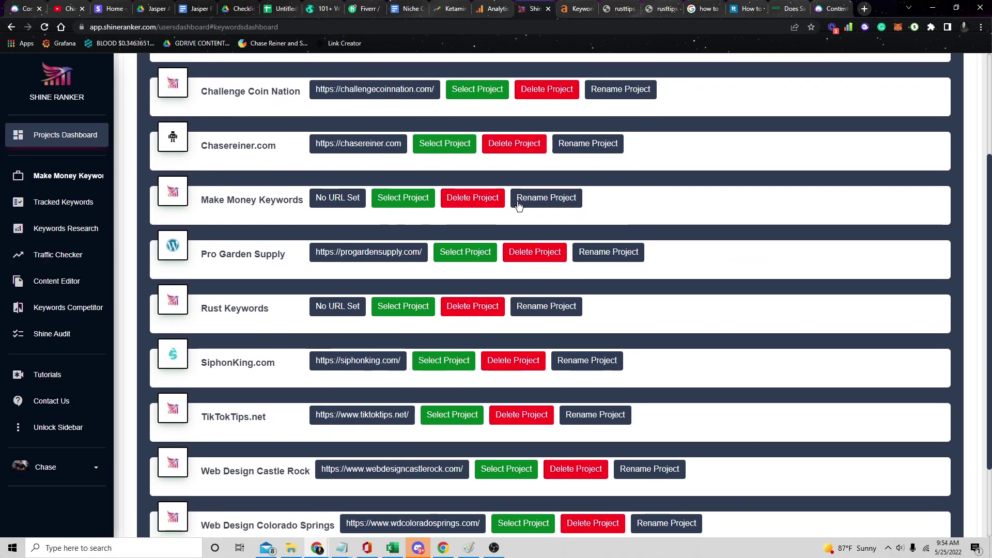
left_click(403, 199)
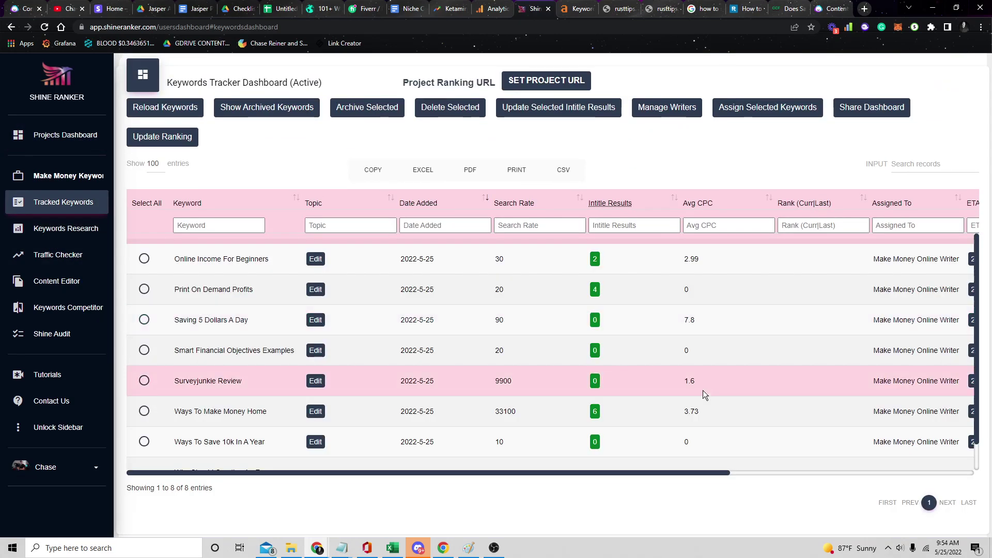
left_click(788, 111)
left_click(513, 274)
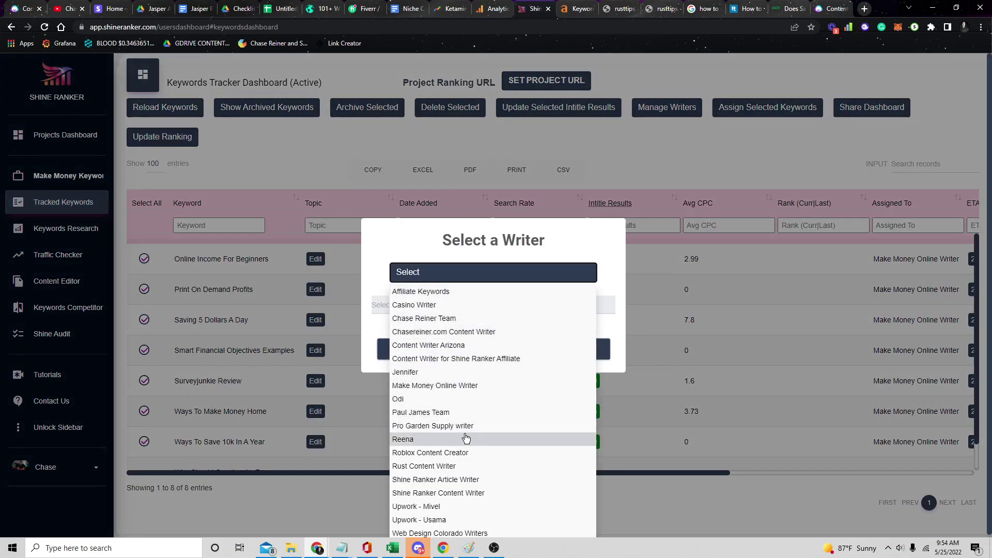
- Share the dashboard with Make Money Online Writer, select the generated link, and close the dialog
left_click(464, 383)
left_click(392, 308)
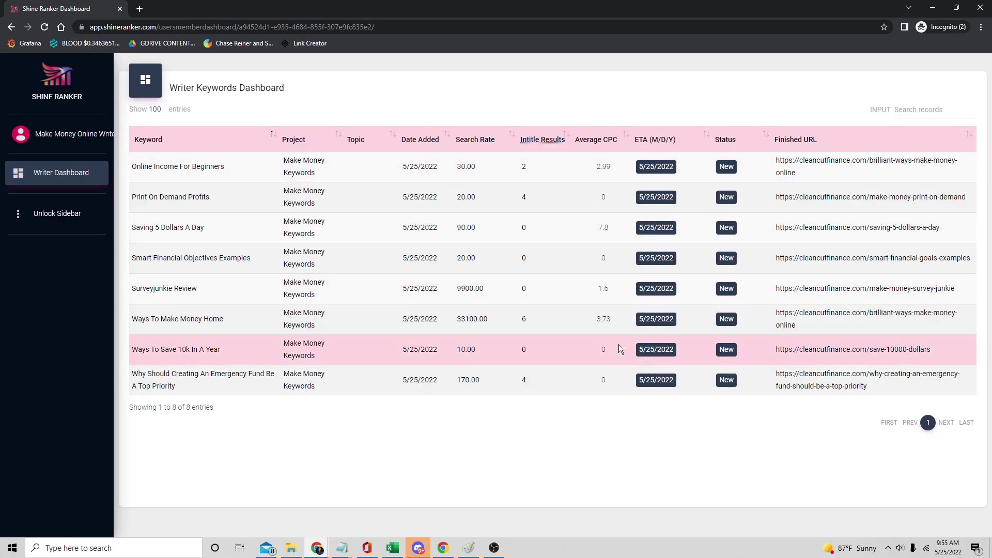
left_click(981, 6)
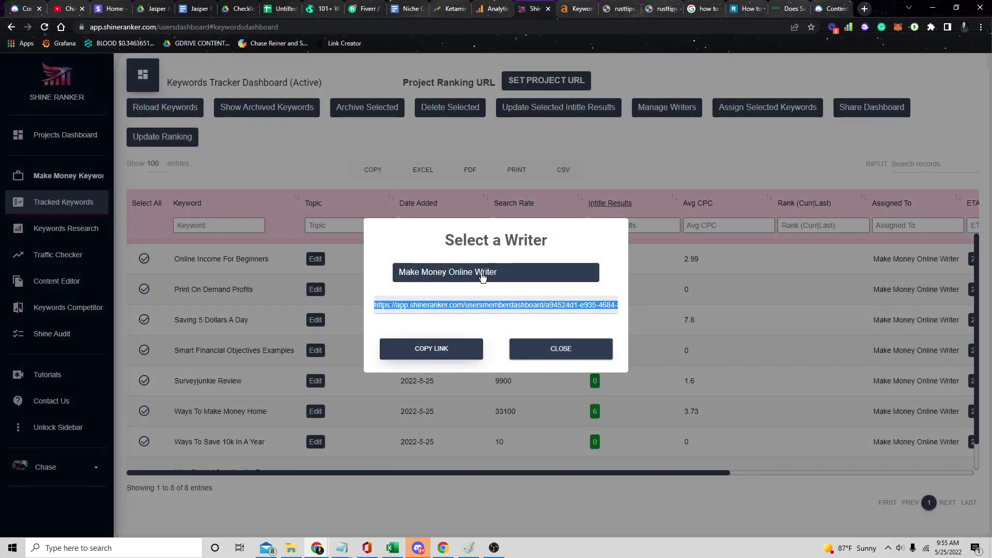
left_click(622, 194)
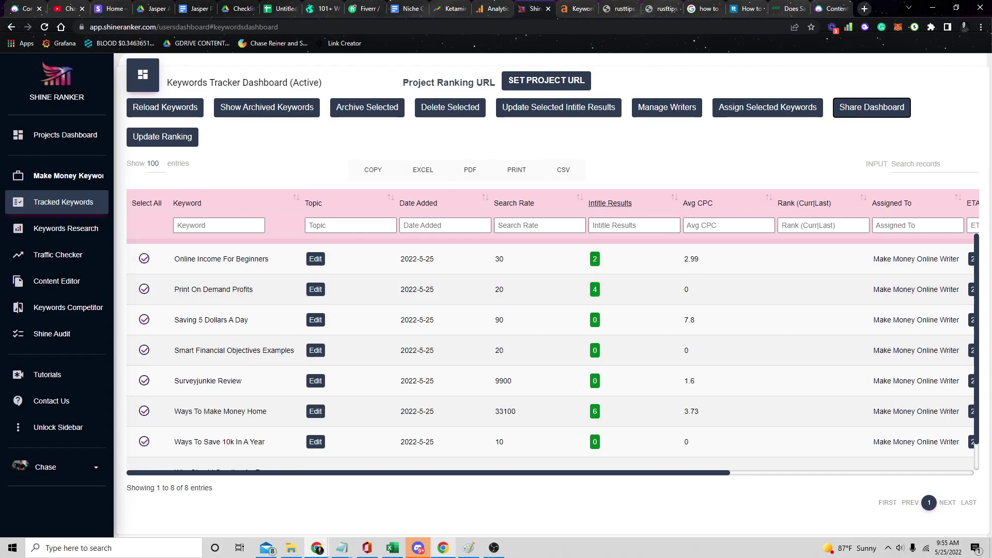
mouse_move(341, 547)
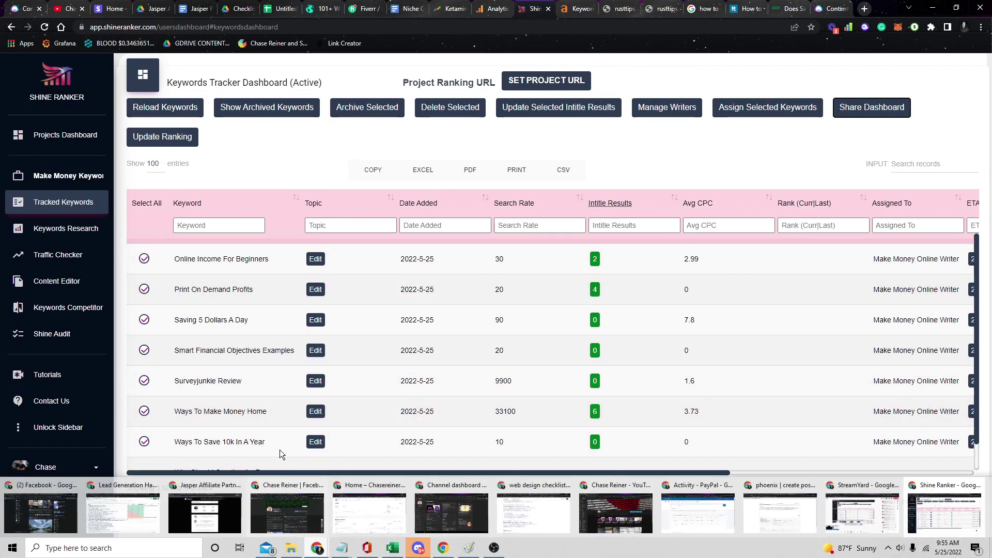
- In the Niche Content SOP, highlight the Take keyword input and Extract top pages steps
left_click(412, 8)
scroll(434, 176, "down", 2)
scroll(409, 228, "up", 1)
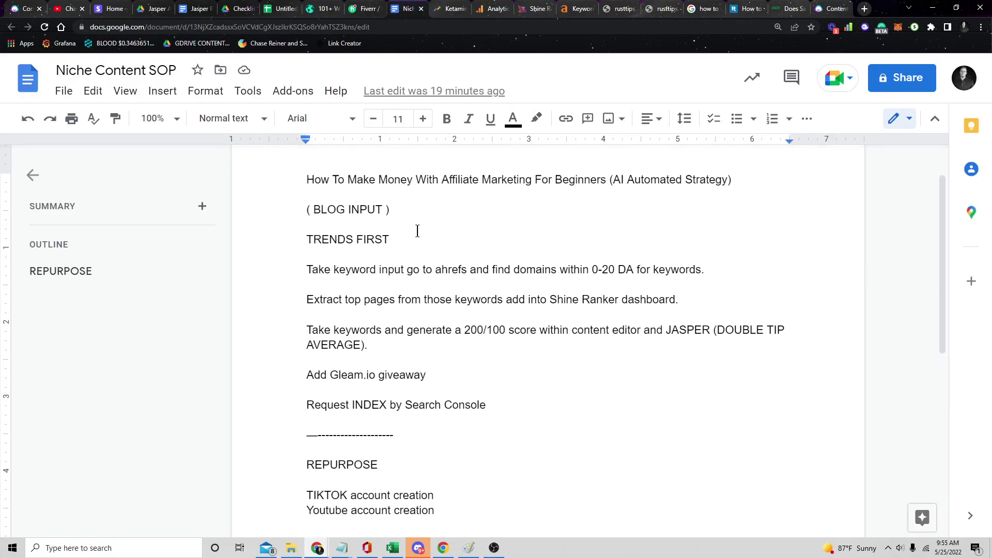
left_click_drag(391, 246, 307, 232)
triple_click(310, 290)
left_click(764, 266)
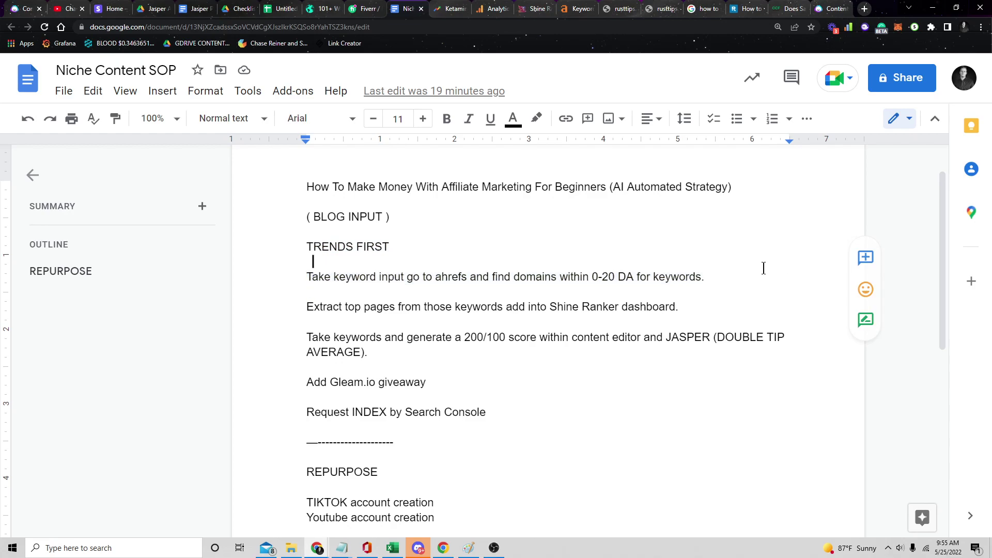
triple_click(737, 274)
left_click(732, 277)
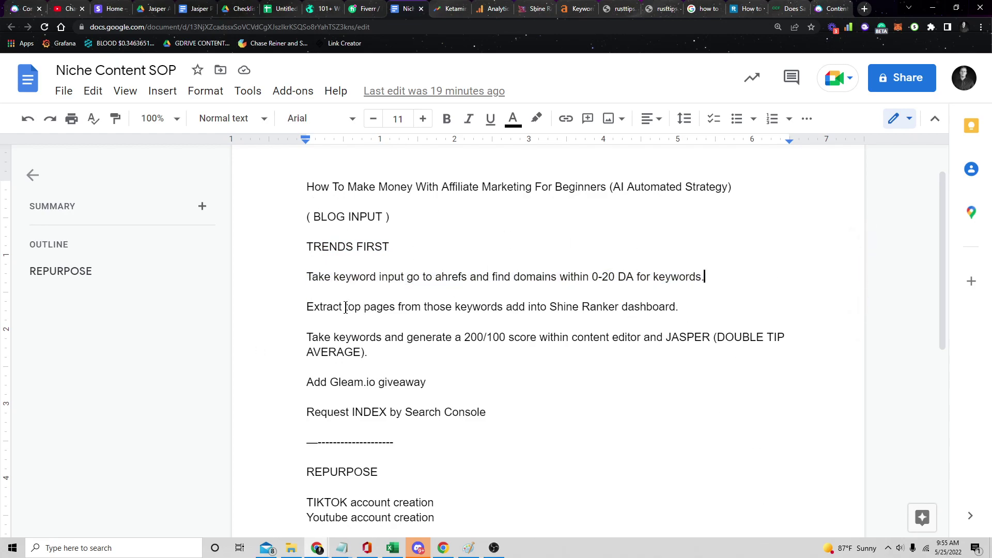
left_click_drag(315, 300, 574, 316)
left_click(596, 312)
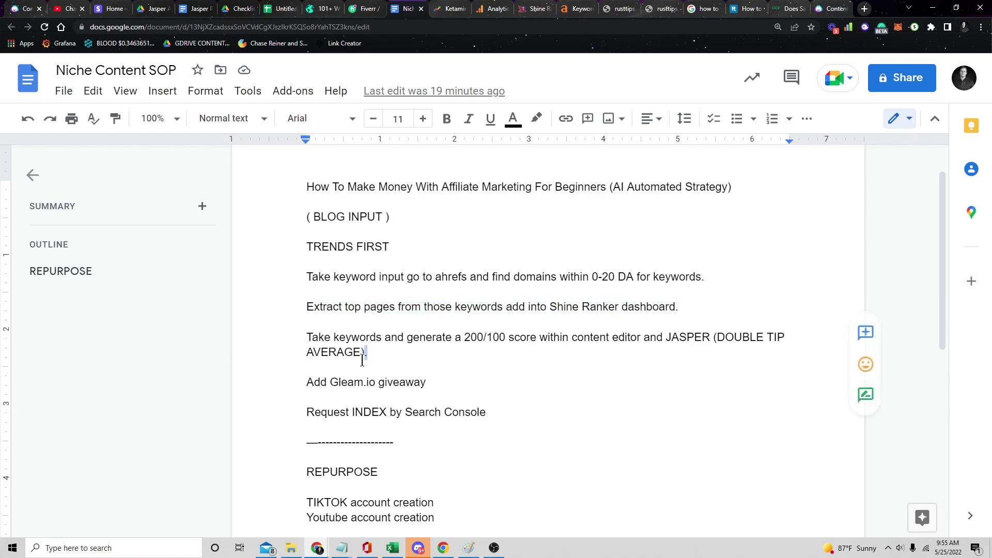
- Highlight the keyword scoring paragraph with its 200/100 score, then the Add Gleam.io giveaway step
triple_click(414, 356)
left_click_drag(503, 343, 370, 323)
double_click(475, 372)
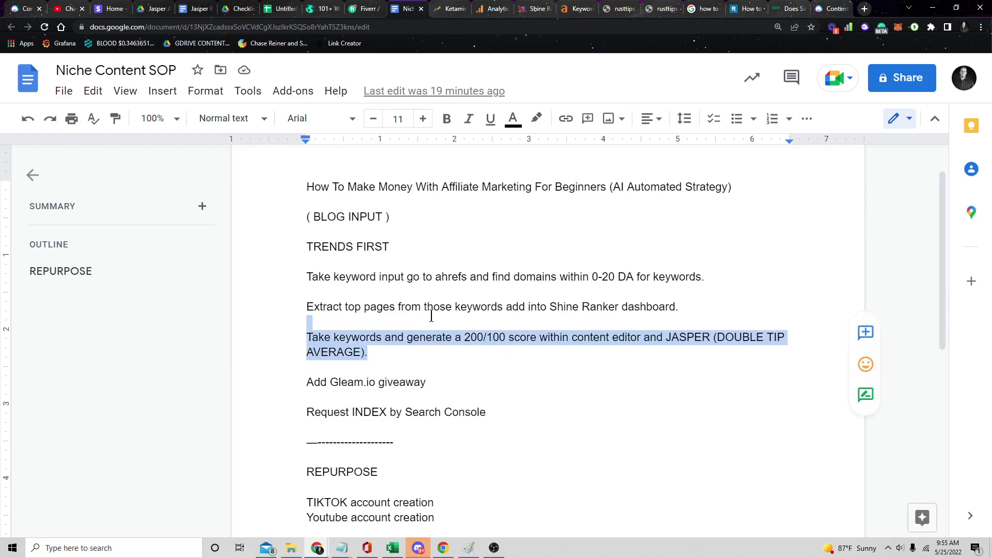
left_click(702, 313)
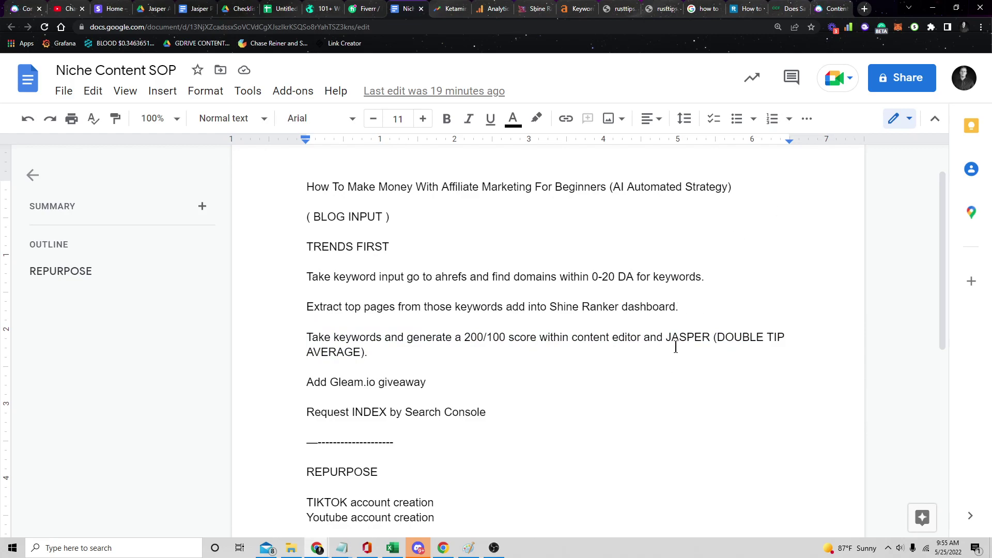
left_click_drag(675, 347, 227, 330)
left_click(346, 339)
triple_click(444, 376)
left_click(536, 360, "shift")
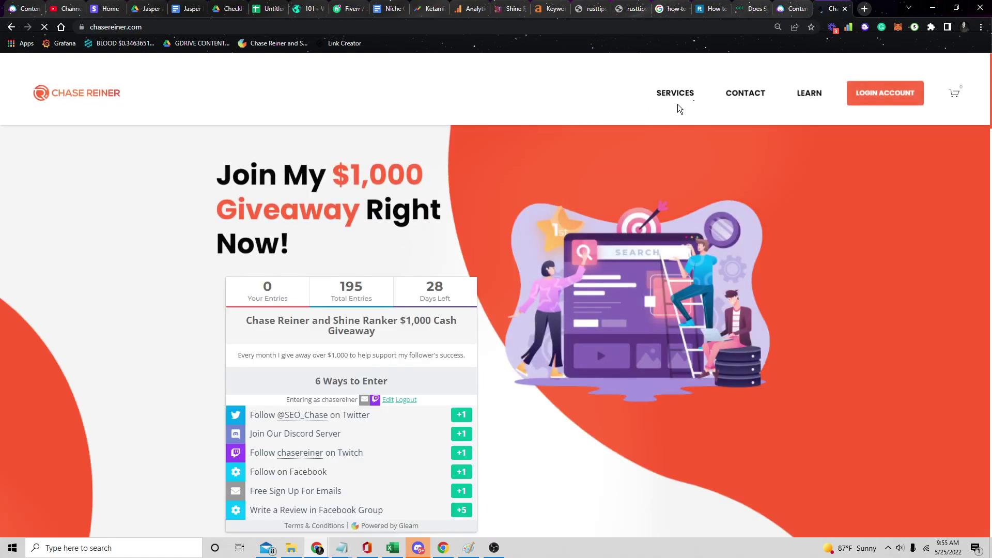
- Open chasereiner.com's Learn section and highlight a line in the Best Black Hat Forums article
left_click(824, 96)
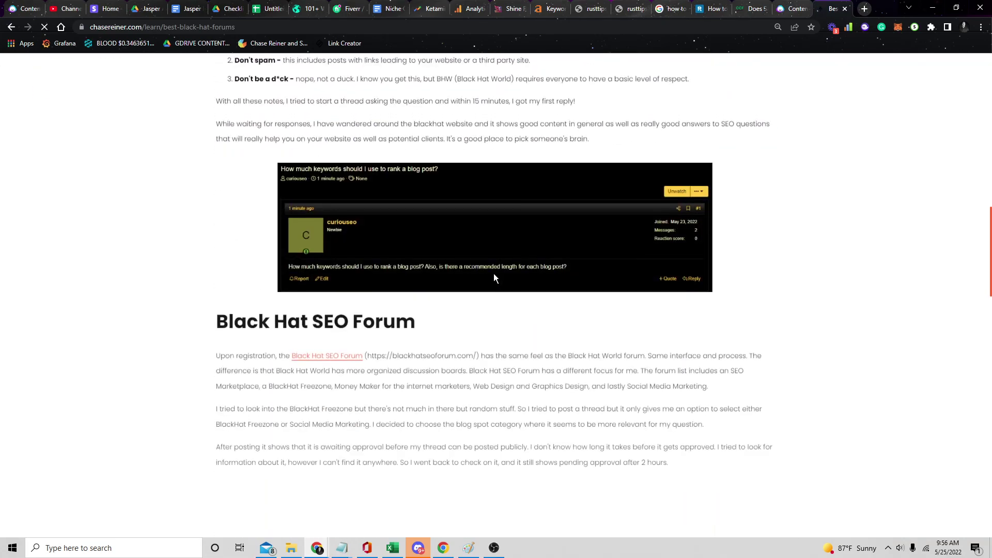
scroll(494, 274, "up", 15)
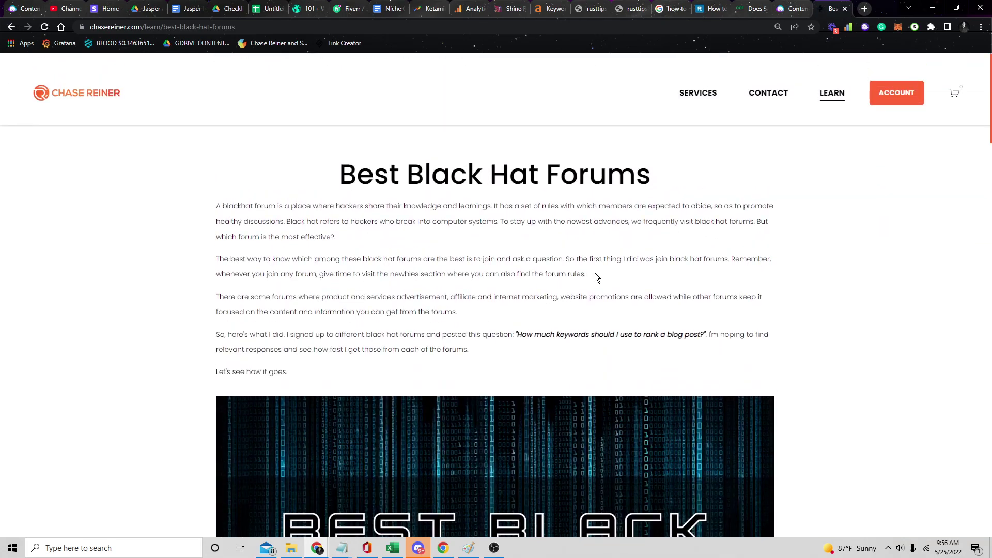
mouse_move(595, 278)
left_mouse_down()
mouse_move(537, 298)
mouse_move(590, 285)
left_mouse_up()
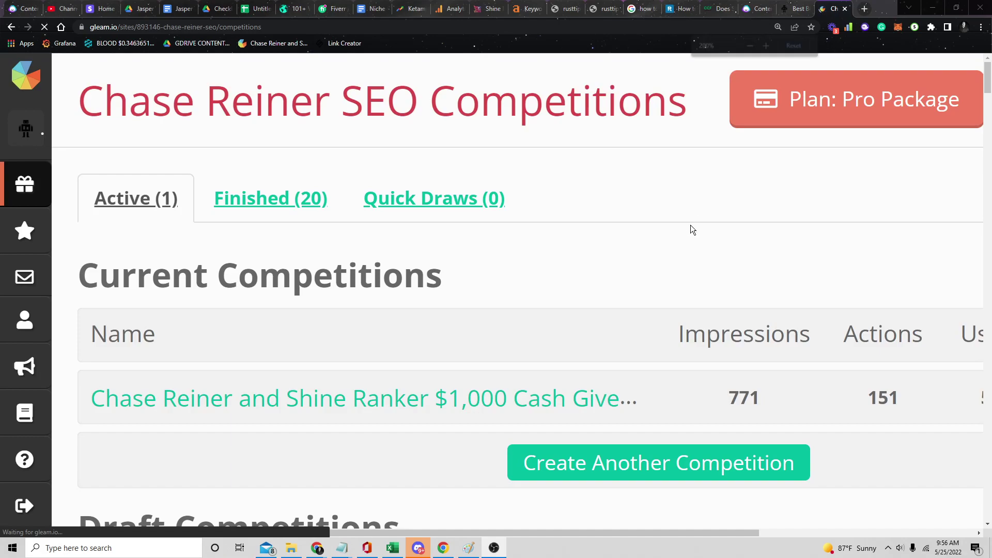
key("ctrl+minus")
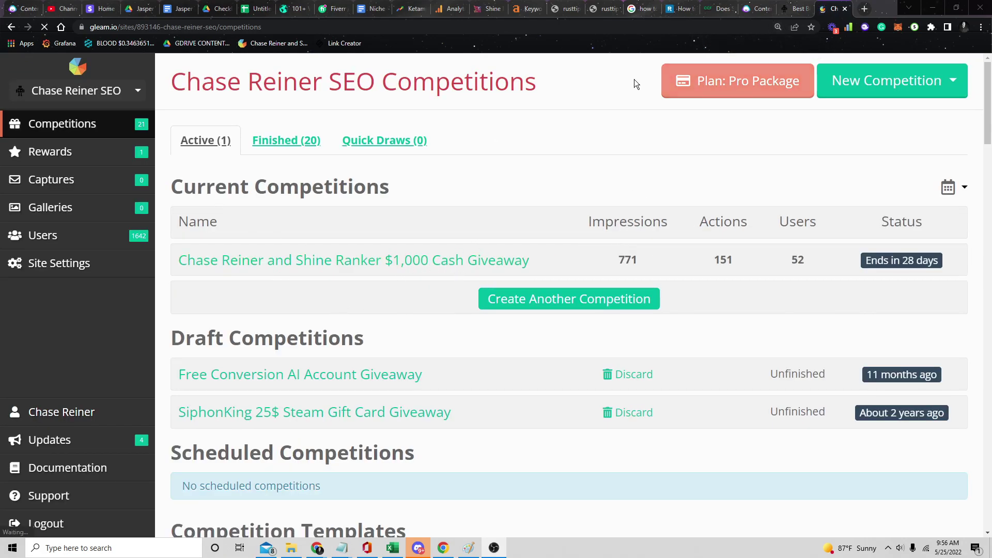
- Start a new Gleam competition from scratch named '$1,000 Free Giveaway' and open its How to enter step
key("ctrl+minus")
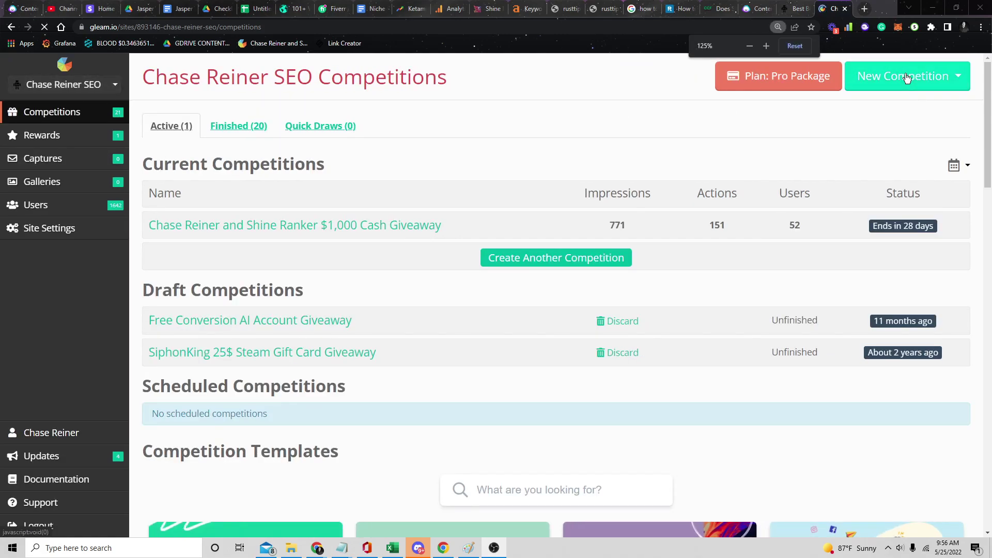
left_click(913, 77)
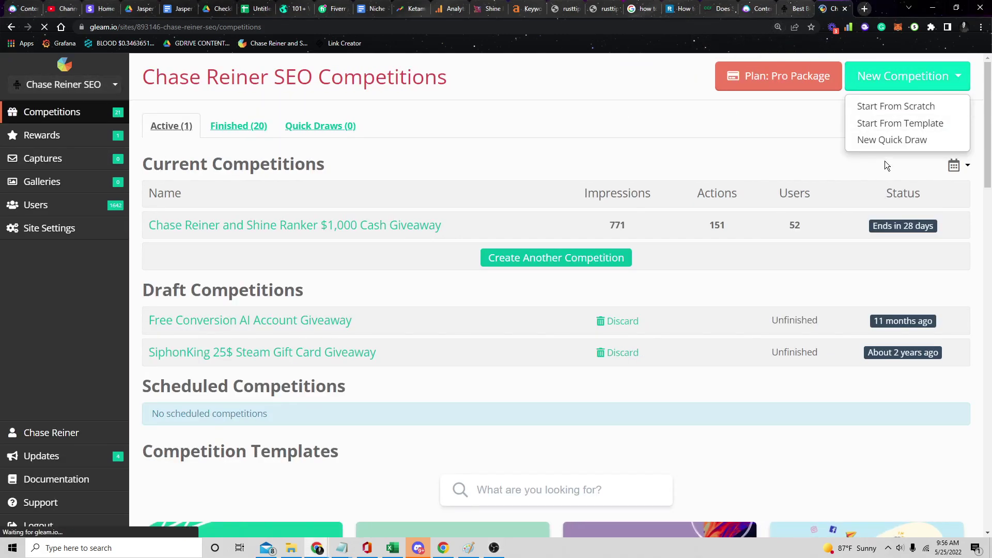
left_click(883, 107)
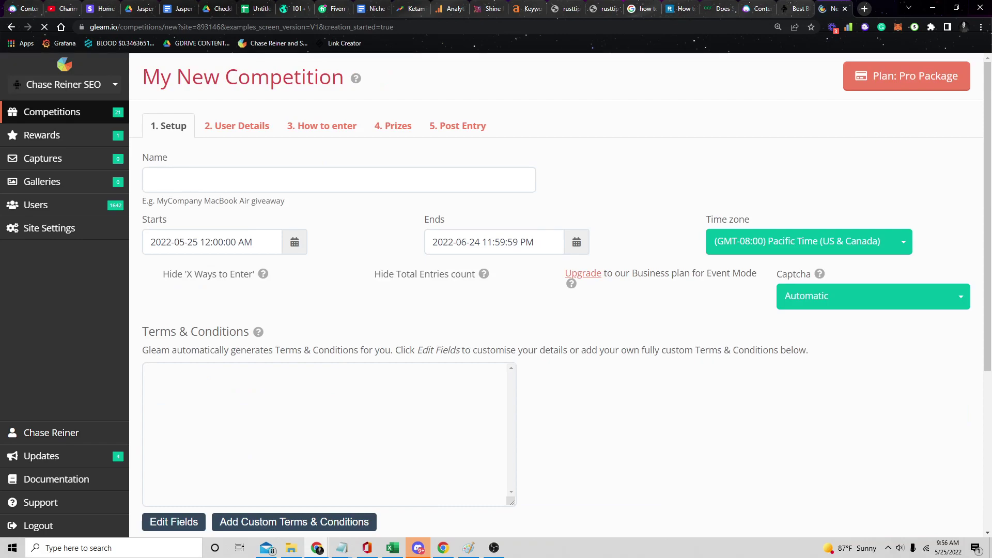
left_click(244, 186)
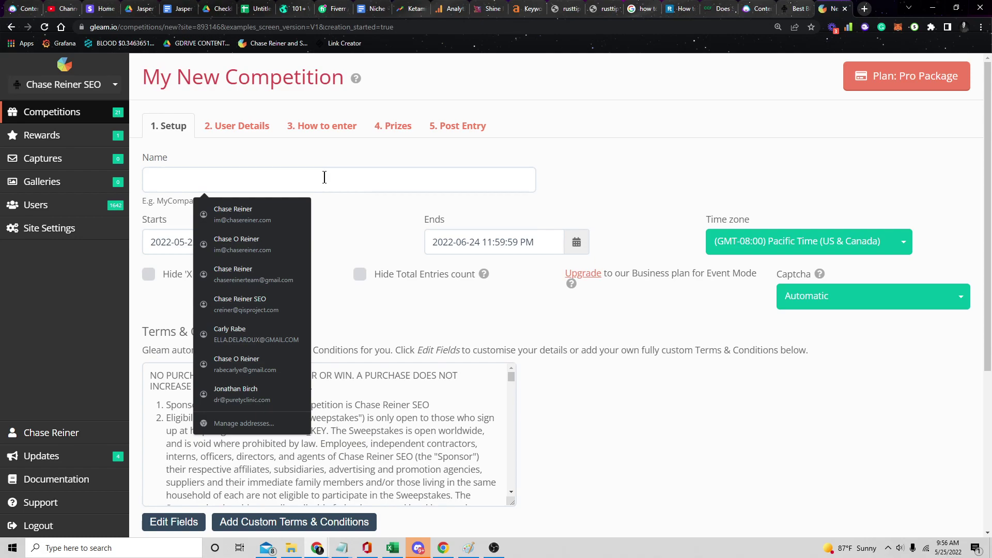
type("$1,000 ")
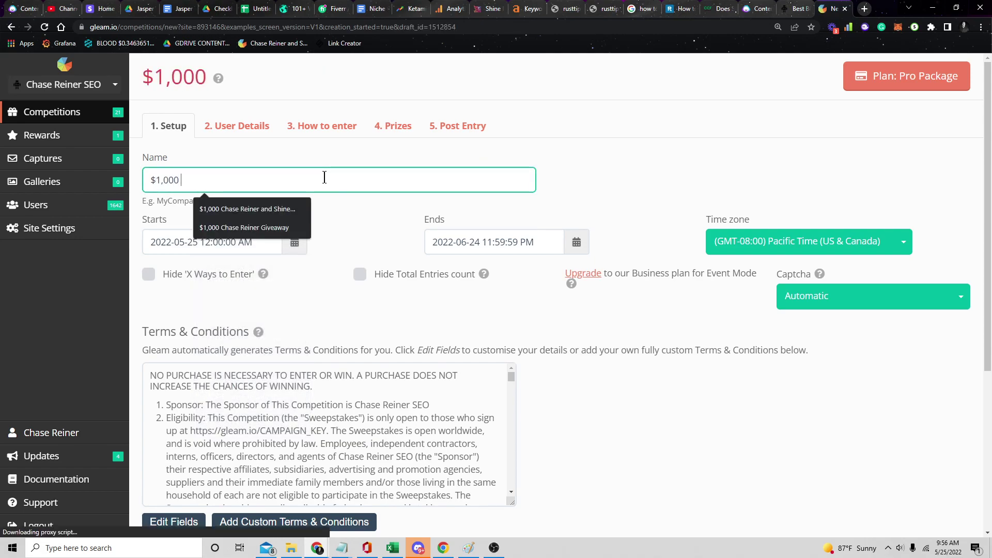
type("Free Give")
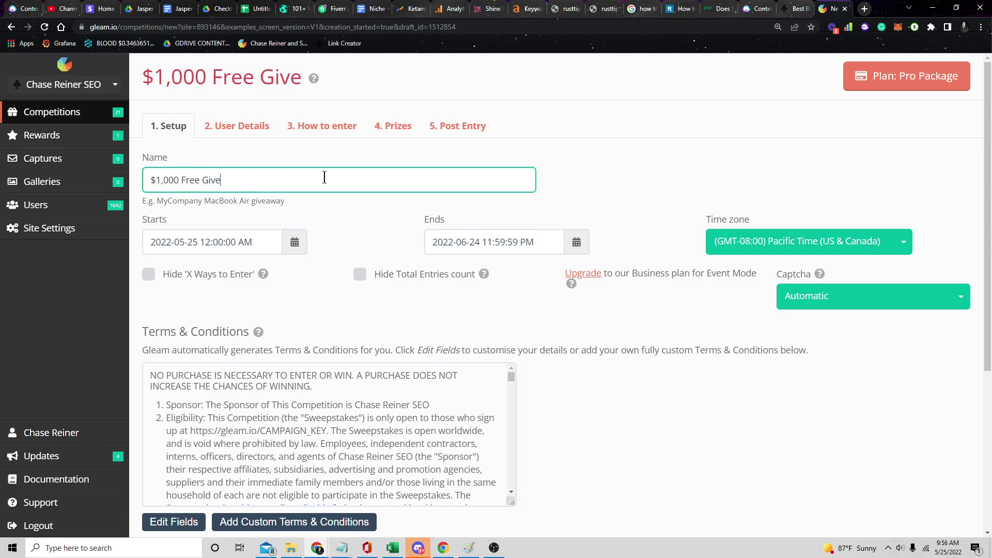
type("away")
left_click(327, 133)
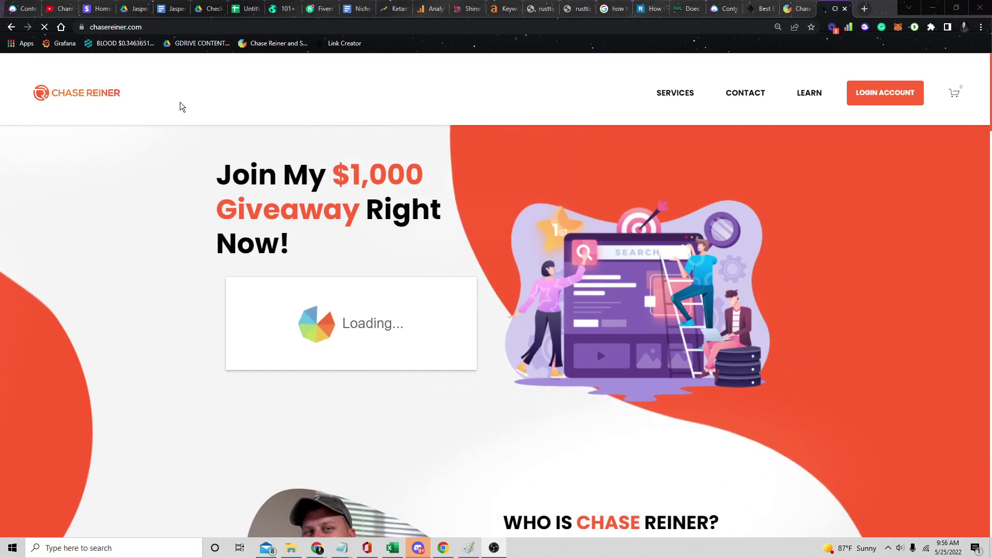
- Scroll the chasereiner.com homepage to show the giveaway widget with its six ways to enter
scroll(471, 315, "down", 3)
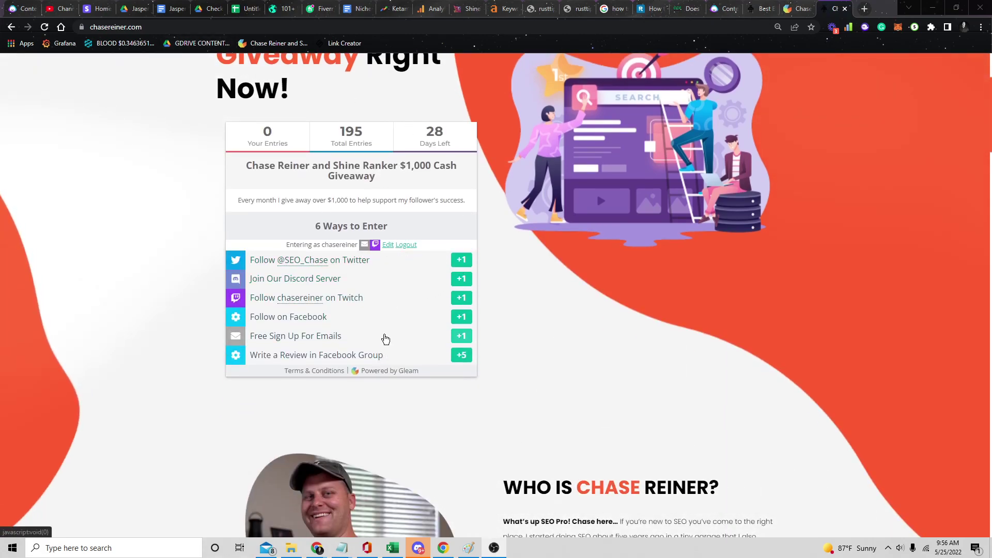
scroll(766, 490, "up", 3)
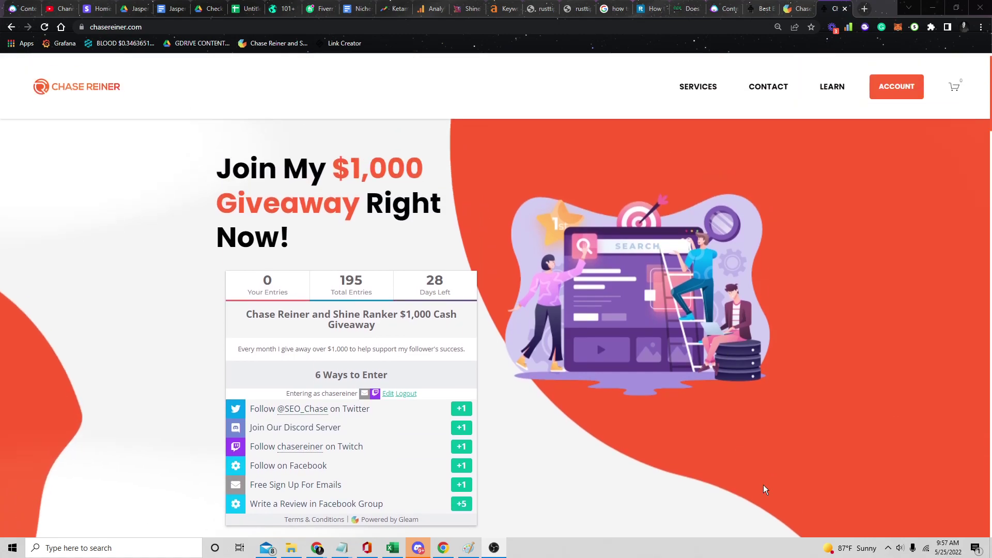
scroll(509, 136, "down", 3)
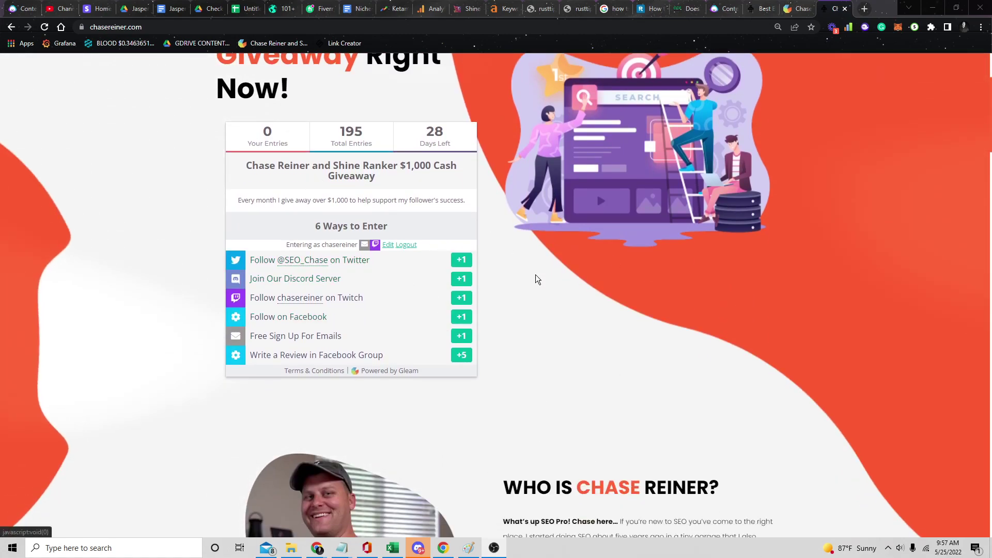
scroll(806, 325, "up", 2)
scroll(807, 325, "up", 1)
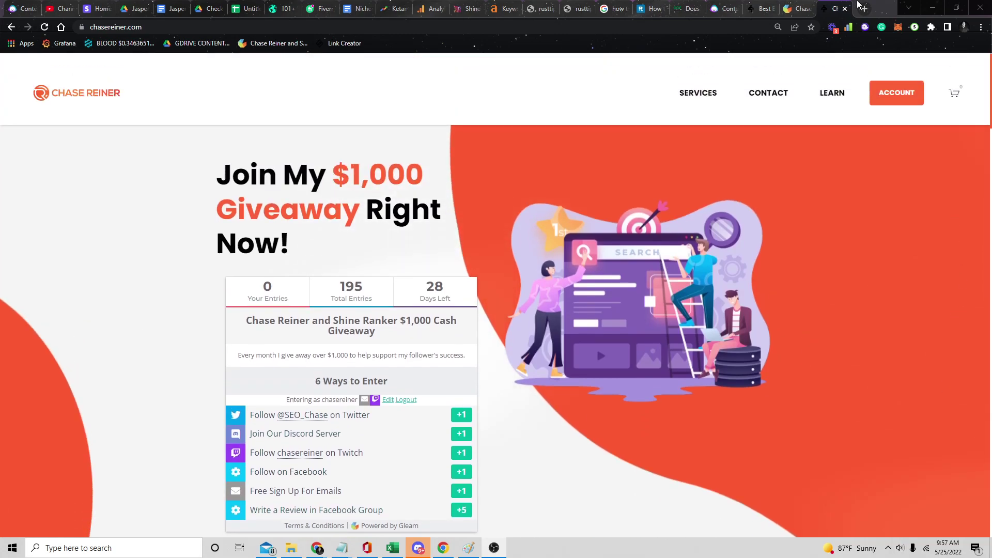
- Load convertkit.com in a new tab
key("ctrl+t")
type("co")
key("Return")
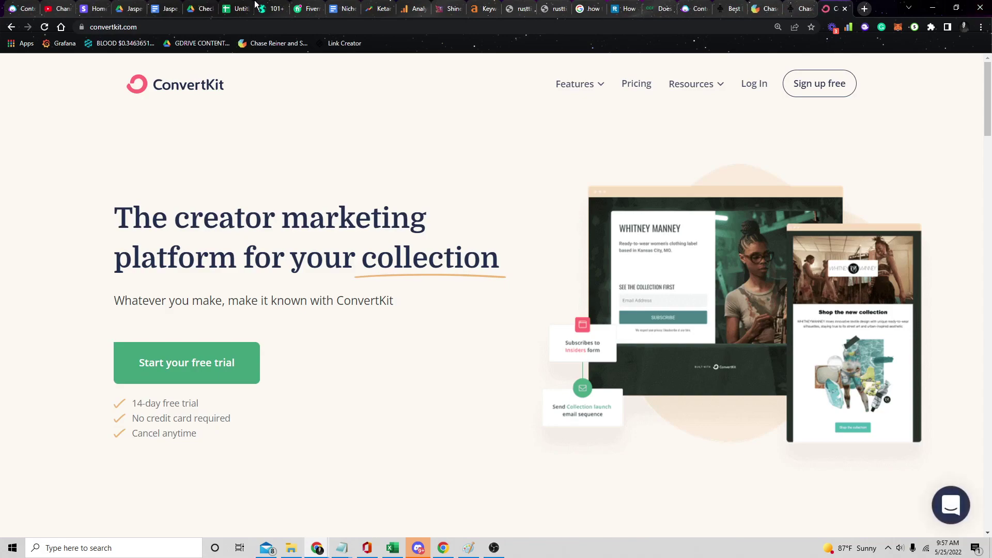
- Log in to ConvertKit, open the Shine Ranker Subscriber automation, and load GDRIVE CONTENT in a background tab
left_click(753, 84)
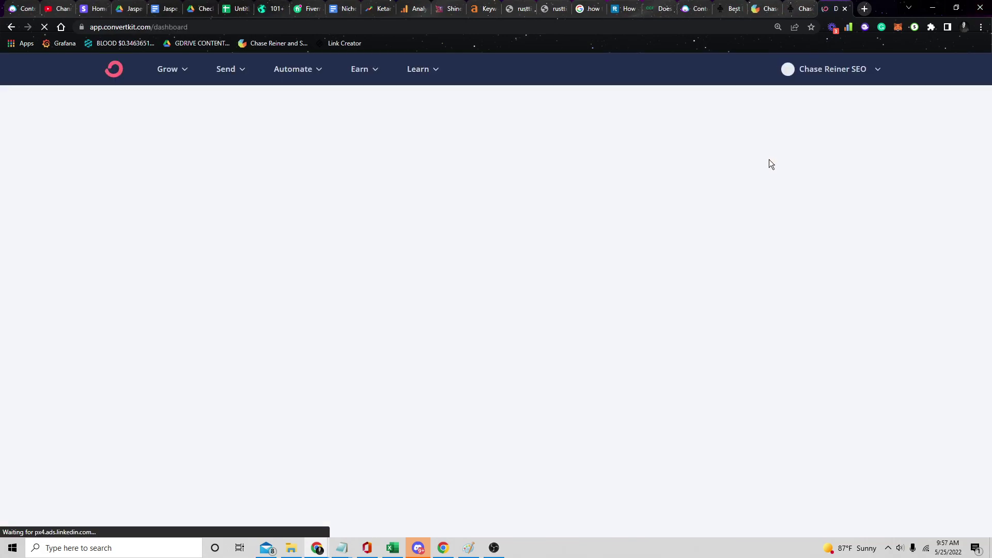
key("ctrl+minus")
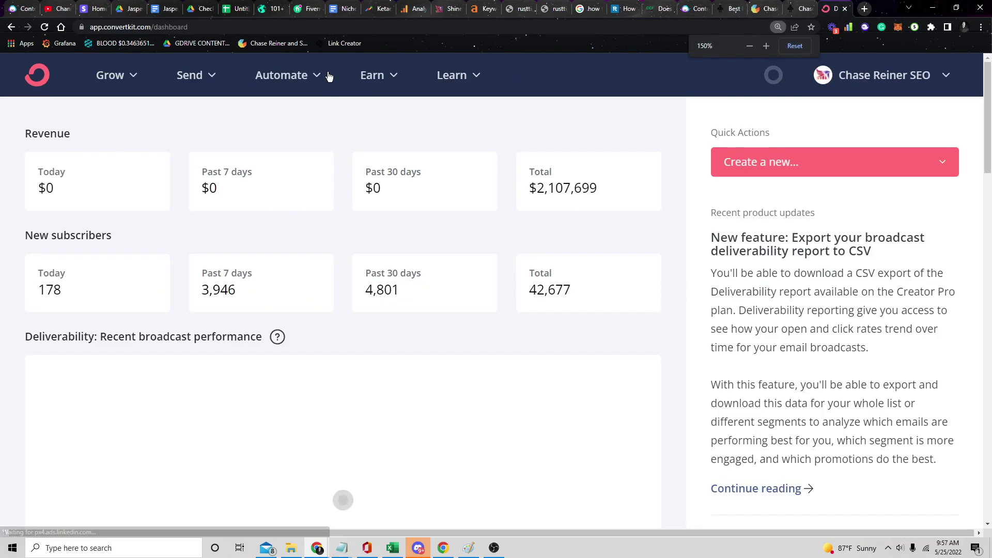
left_click(312, 86)
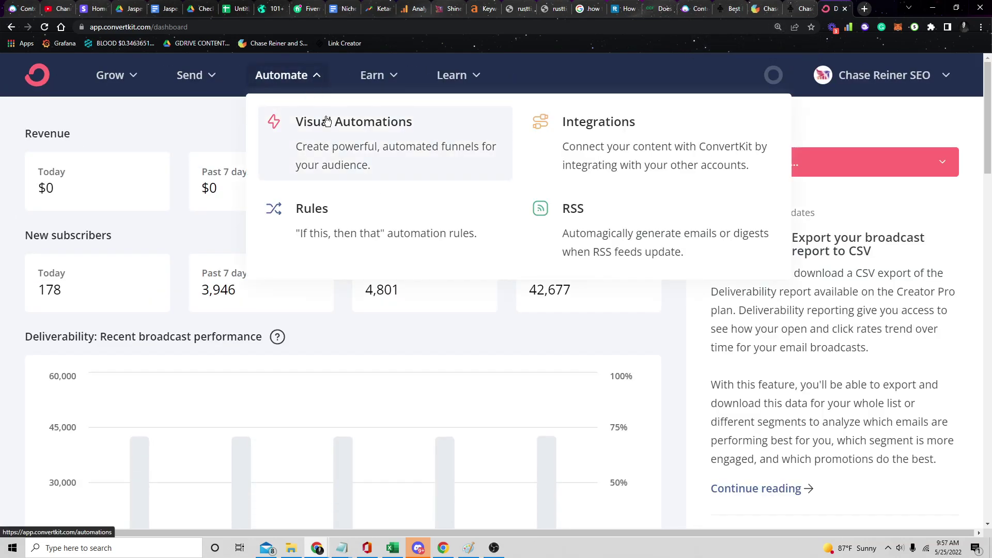
left_click(366, 124)
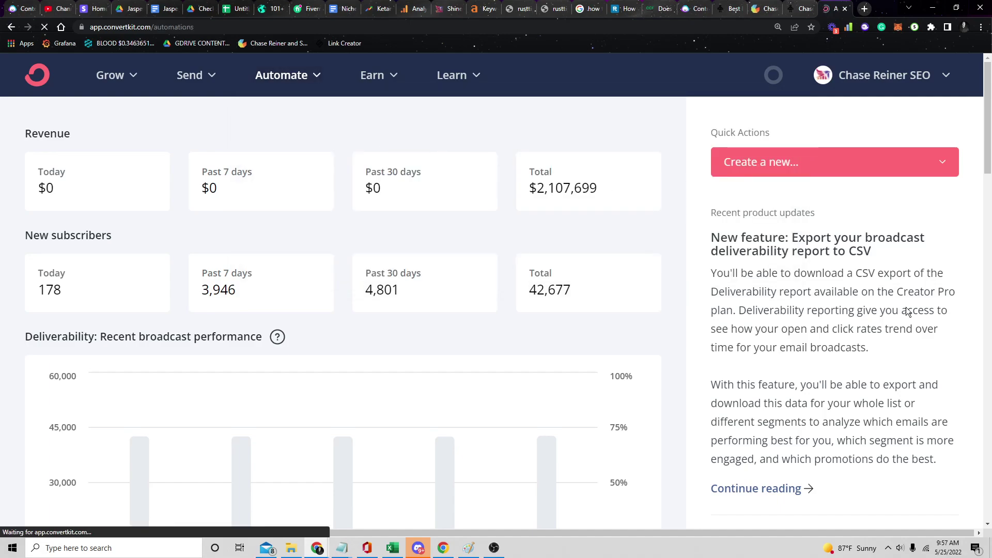
scroll(724, 205, "down", 5)
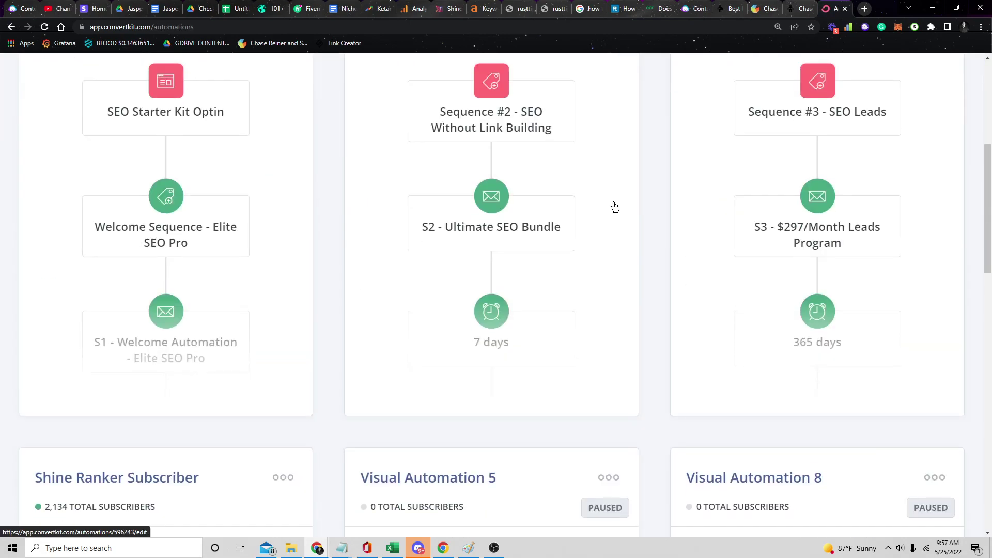
key("ctrl+minus")
scroll(505, 394, "down", 2)
left_click(119, 300)
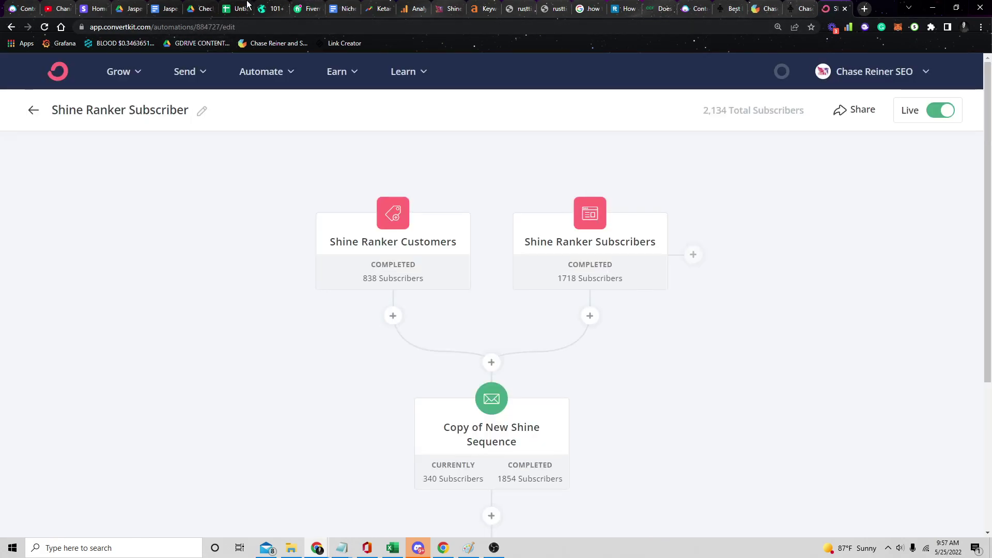
middle_click(197, 43)
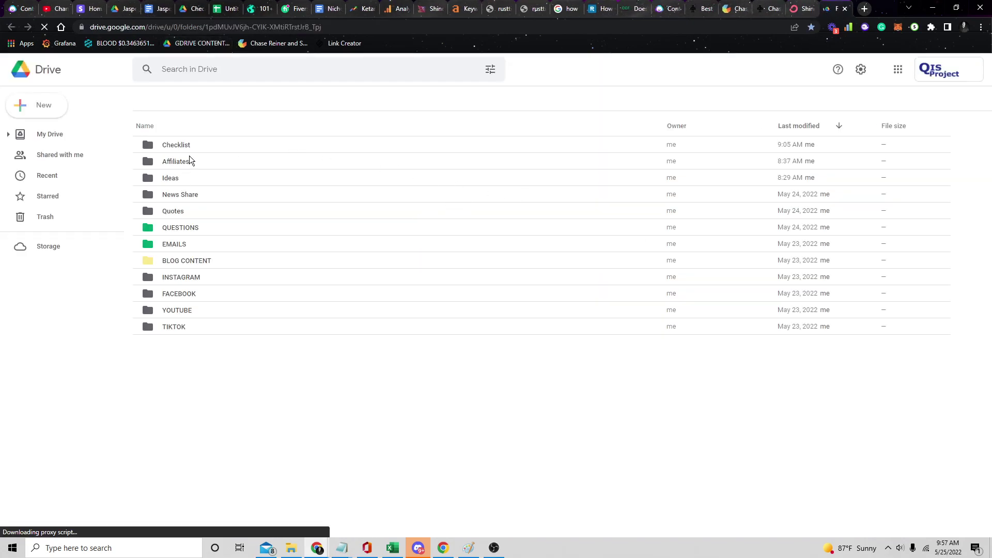
- Open the Affiliates and Templates sheet and preview the Shine Ranker (B2) and Jasper (B3) affiliate links
double_click(188, 157)
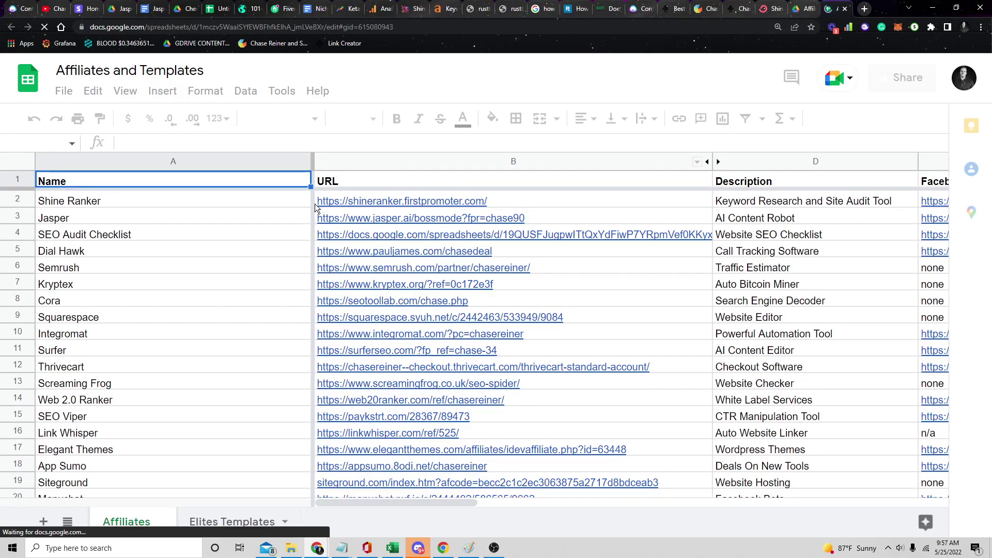
left_click(331, 201)
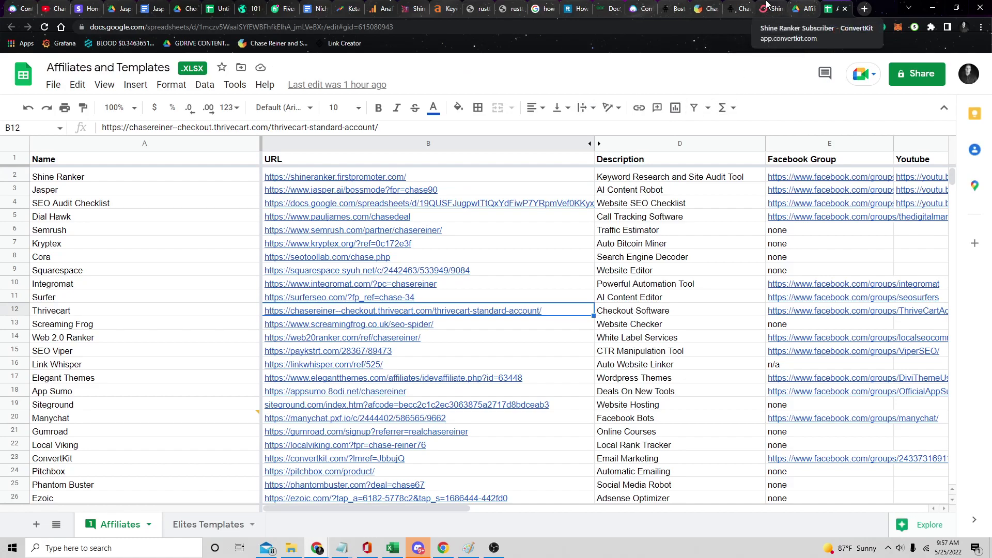
left_click(306, 189)
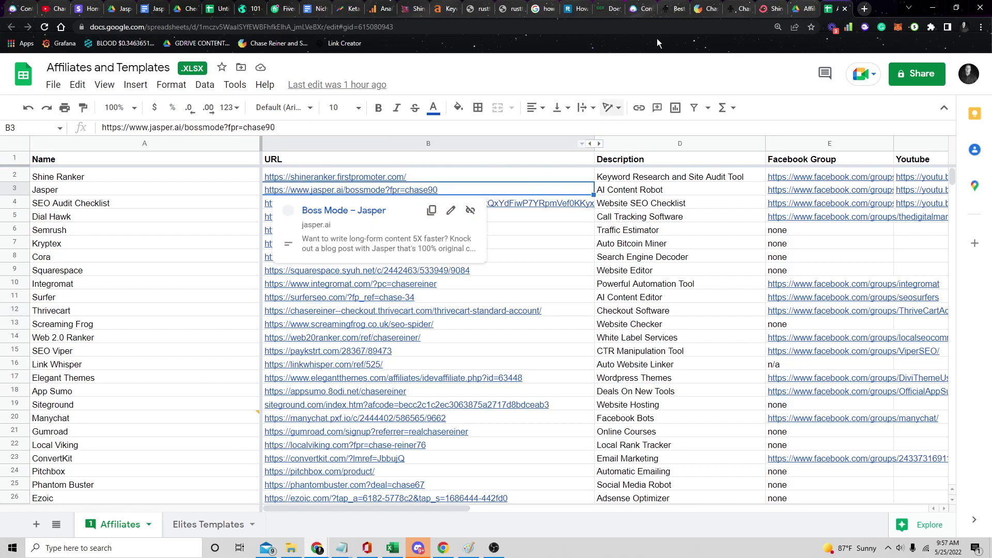
left_click(770, 9)
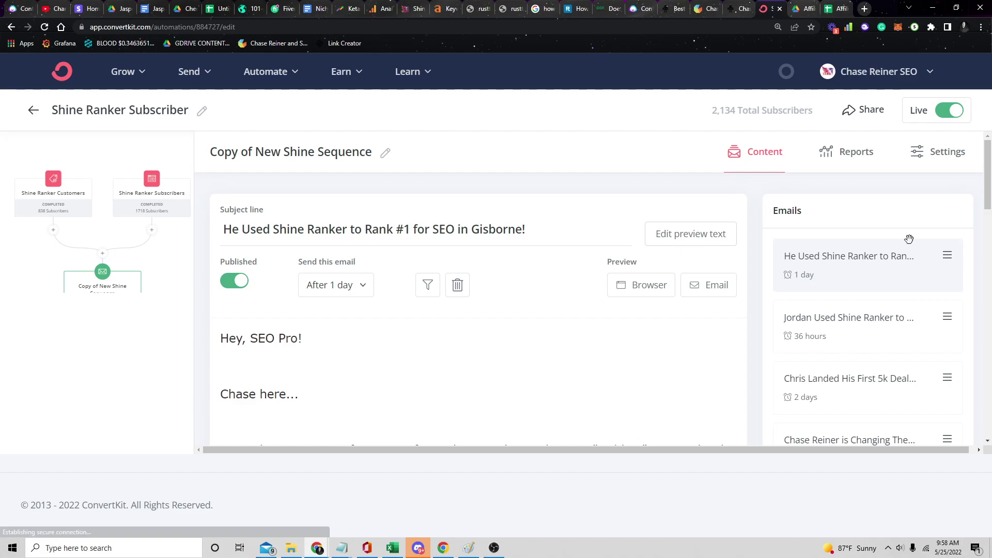
- Scroll the sequence, opening the 'free 10,000 words' email and then '[New Video] Robot That Writes Copy? Prove it.'
scroll(765, 253, "down", 6)
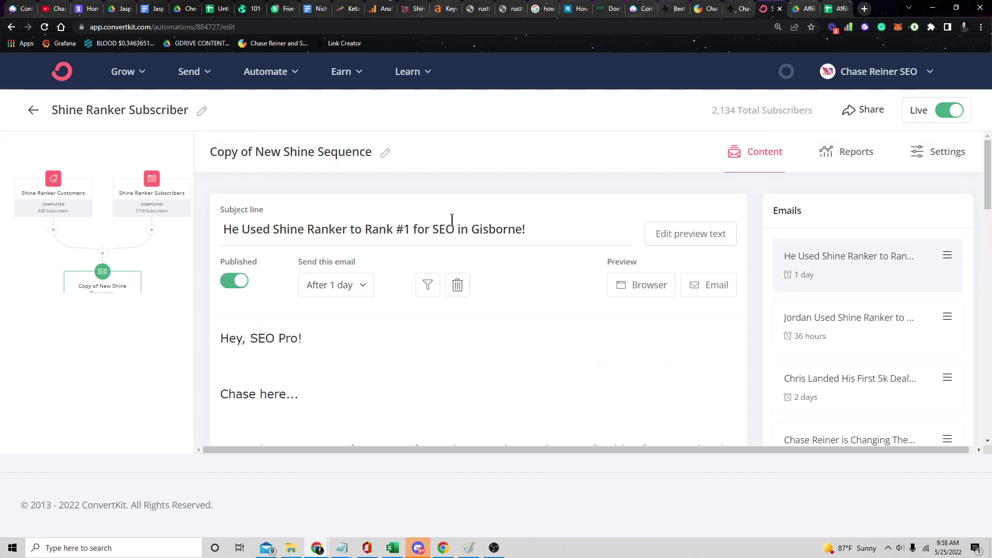
scroll(465, 237, "down", 15)
scroll(495, 261, "down", 3)
scroll(507, 250, "up", 10)
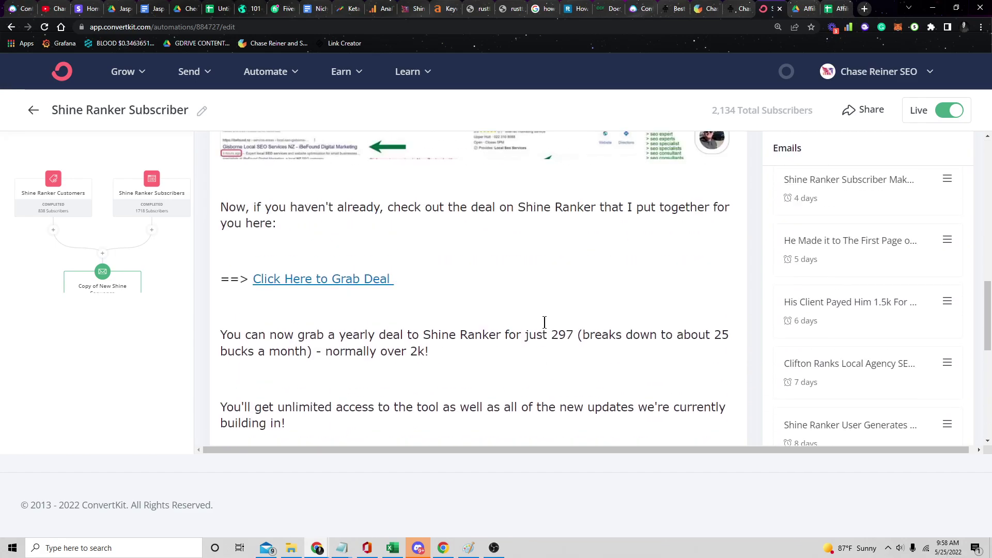
scroll(678, 162, "down", 2)
scroll(677, 170, "up", 10)
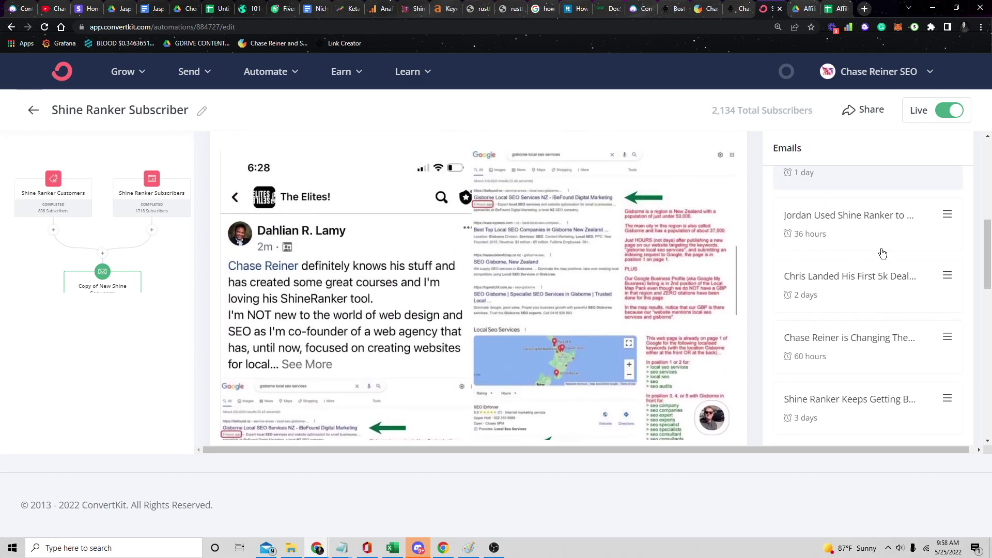
scroll(471, 207, "down", 15)
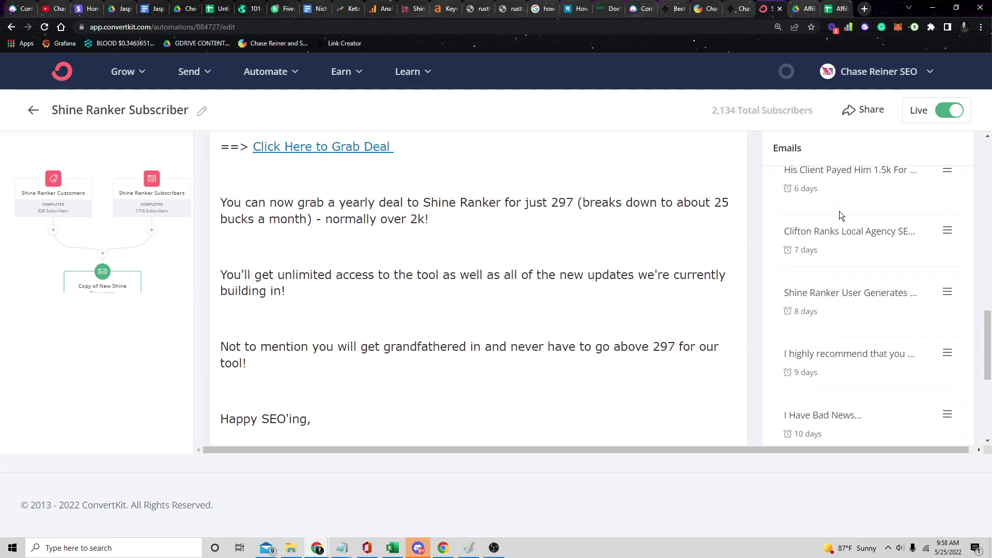
left_click(775, 304)
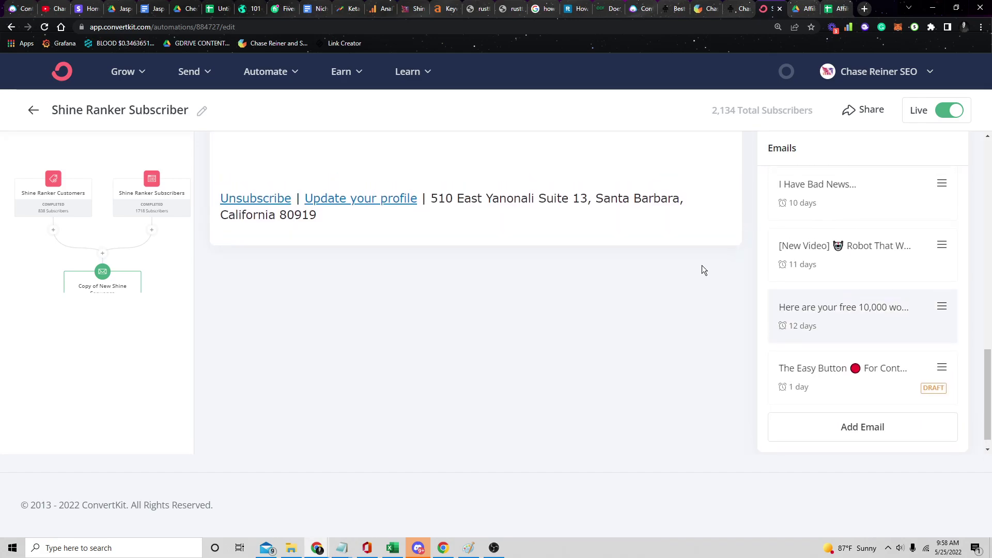
scroll(858, 317, "up", 2)
left_click(850, 333)
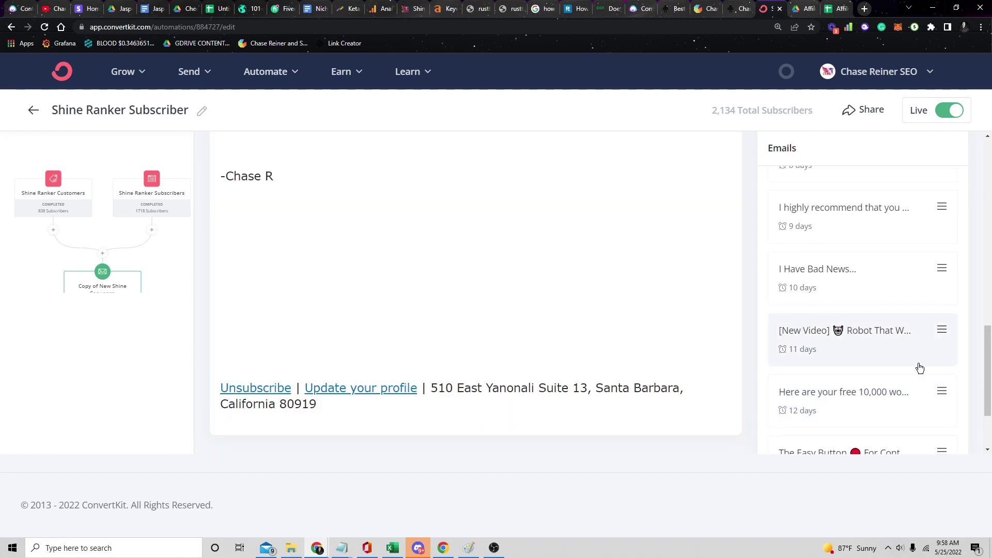
scroll(587, 333, "up", 10)
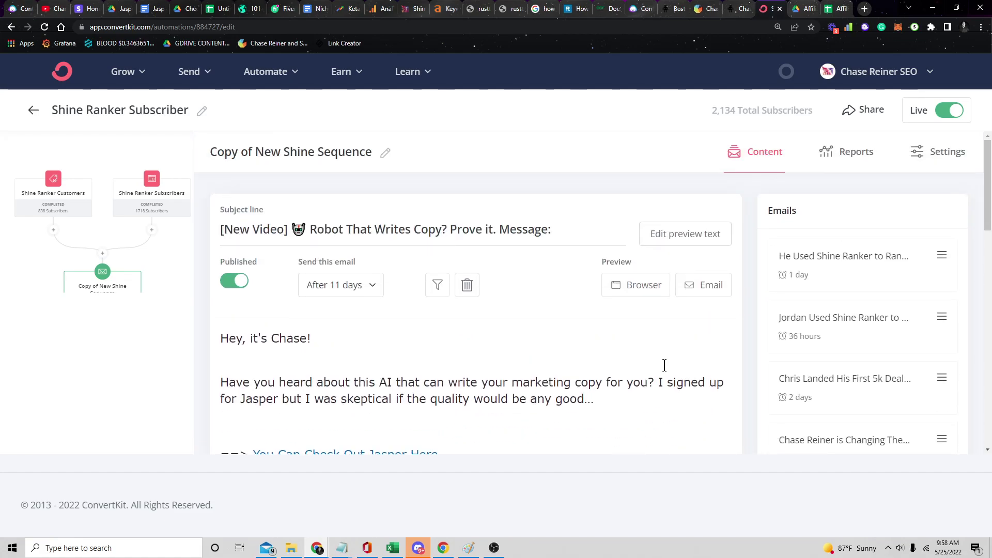
- Back in the sheet, select the tool names Dial Hawk through Pitchbox and preview SEO Viper's B15 link
scroll(665, 366, "down", 10)
left_click(833, 9)
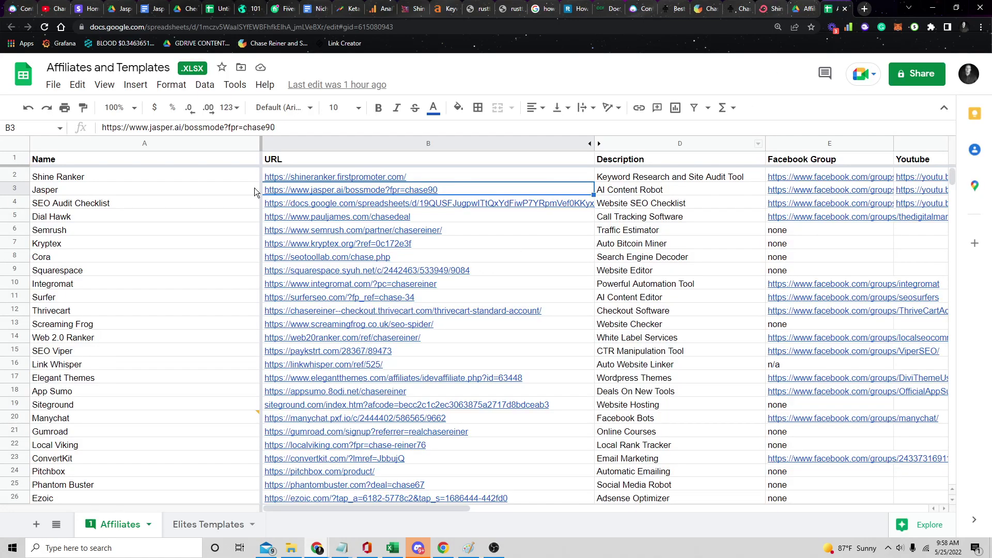
left_click_drag(243, 216, 185, 471)
key("Right")
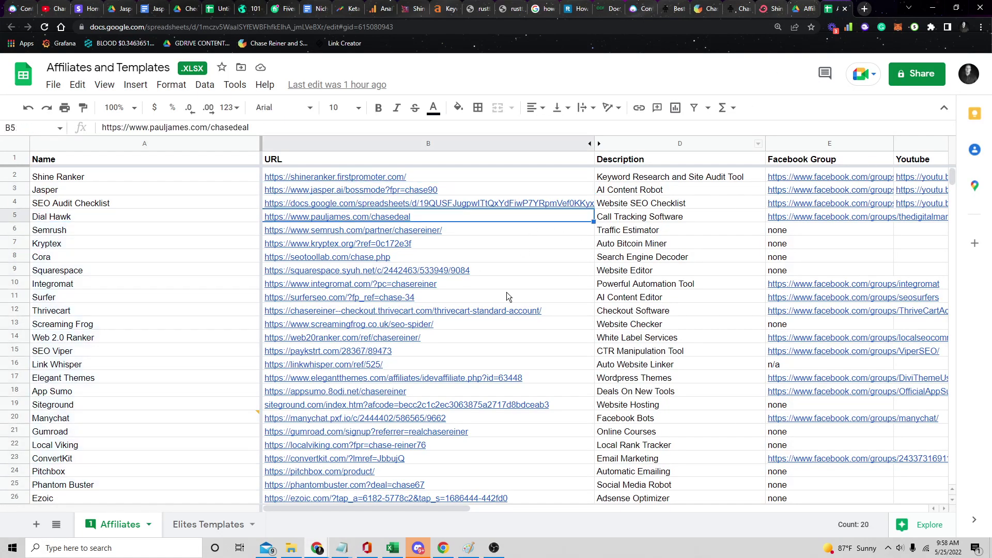
left_click(521, 351)
- Check Kryptex's link and description, then the SEO Audit Checklist, Thrivecart and Dial Hawk links and Squarespace description
key("Up")
key("Up")
key("Up")
key("Up")
key("Up")
key("Up")
key("Up")
key("Up")
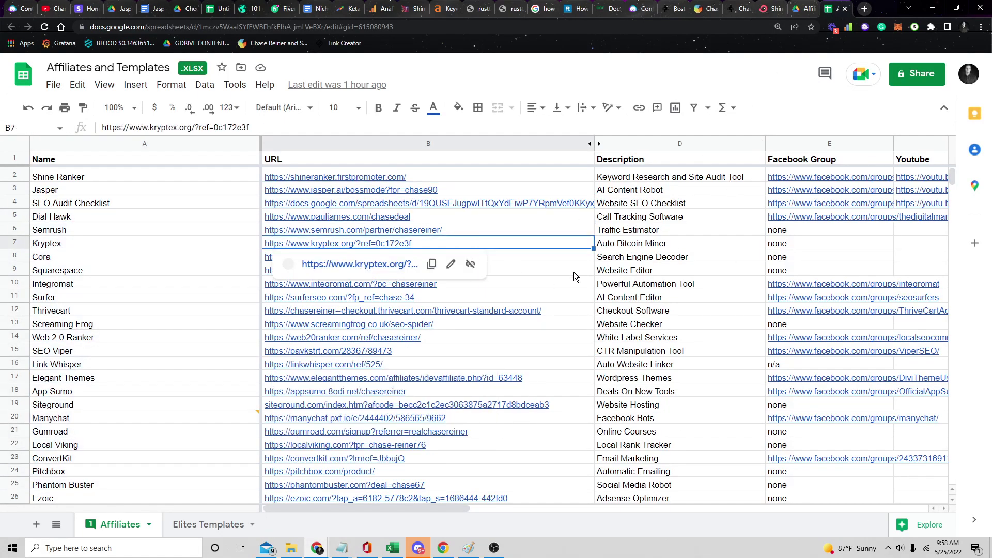
key("Right")
key("Left")
key("Up")
key("Up")
key("Up")
left_click(617, 248)
left_click(577, 206)
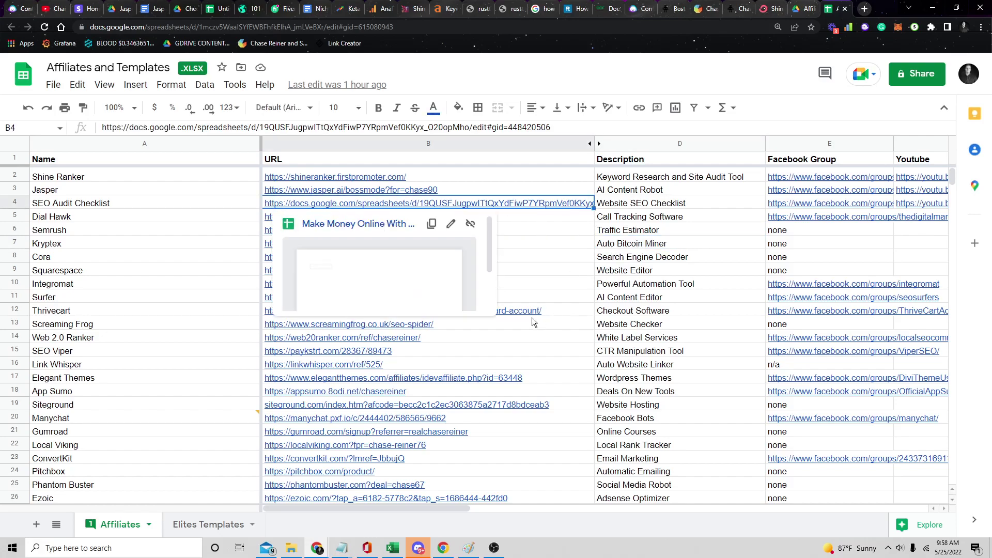
left_click(532, 311)
left_click(496, 217)
left_click(753, 272)
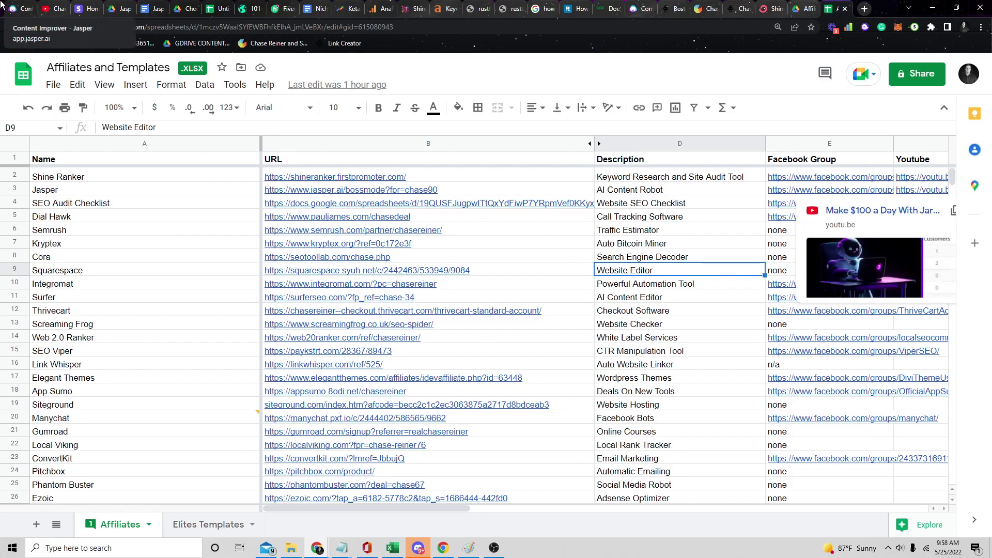
- Prefix the Chase Reiner and Shine Ranker giveaway's name with 'Free' and update the campaign
left_click(703, 9)
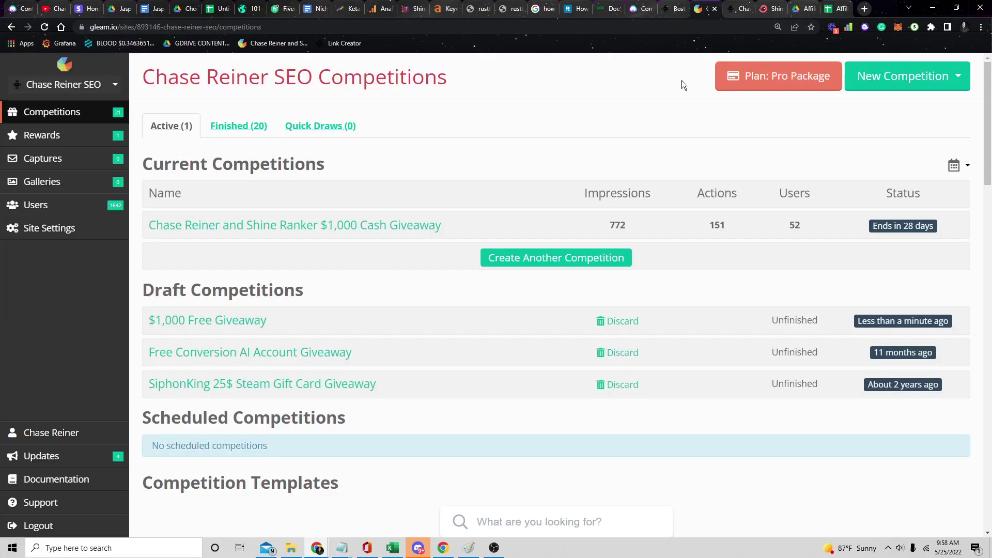
left_click(434, 231)
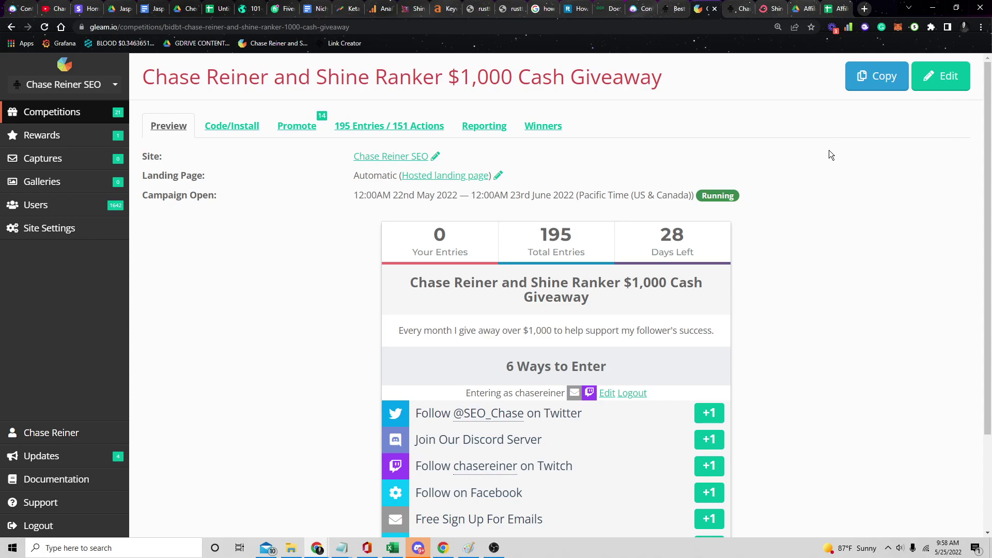
left_click(938, 77)
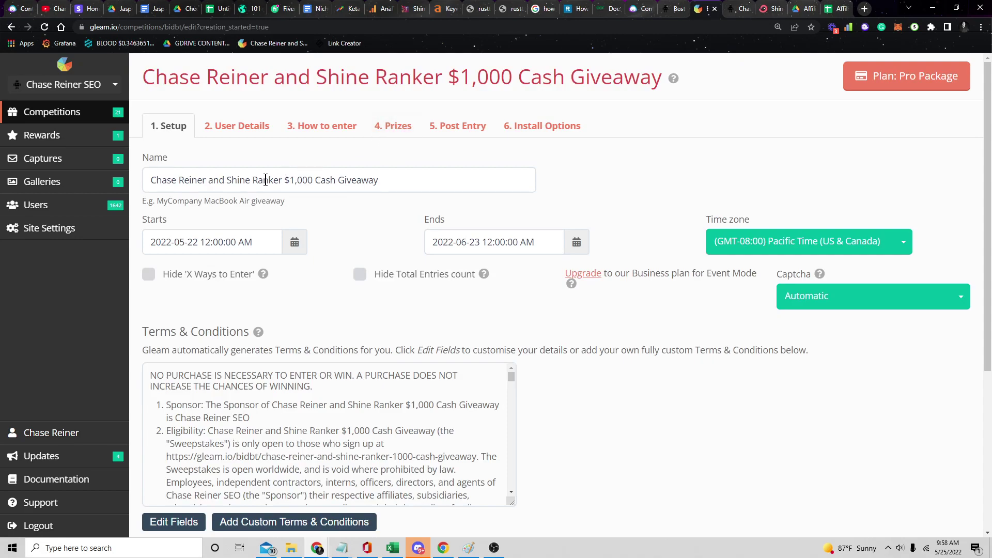
left_click_drag(284, 180, 10, 25)
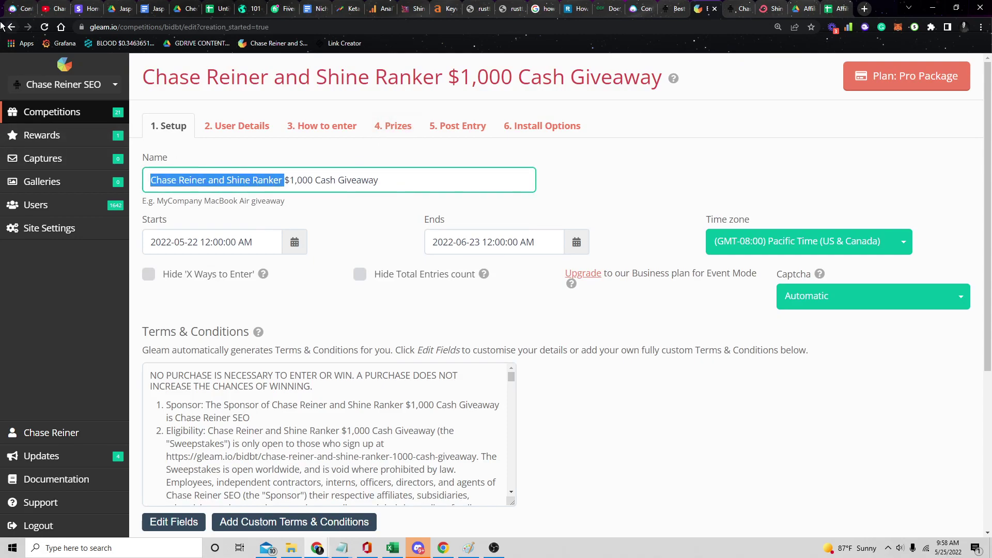
type("Free")
scroll(381, 416, "down", 4)
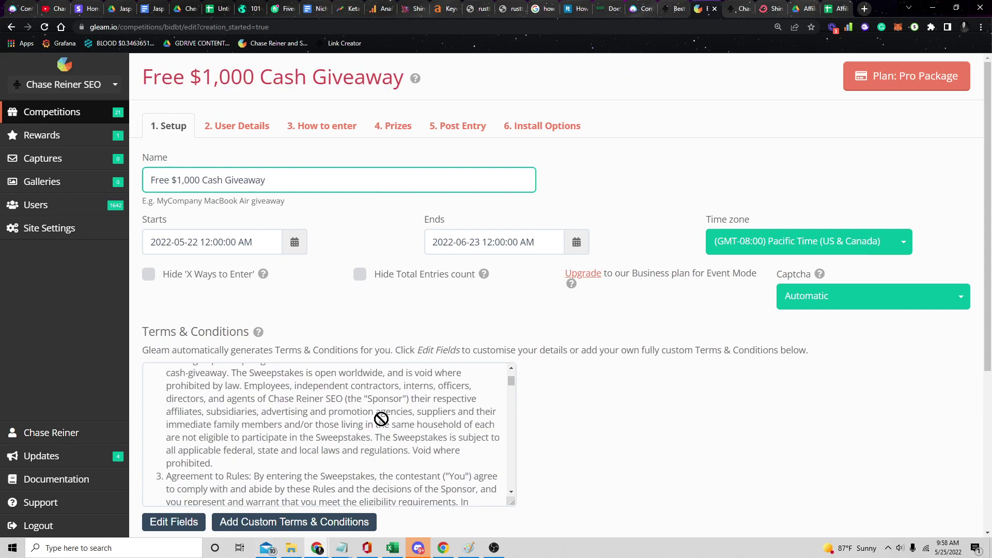
scroll(571, 420, "down", 5)
left_click(166, 482)
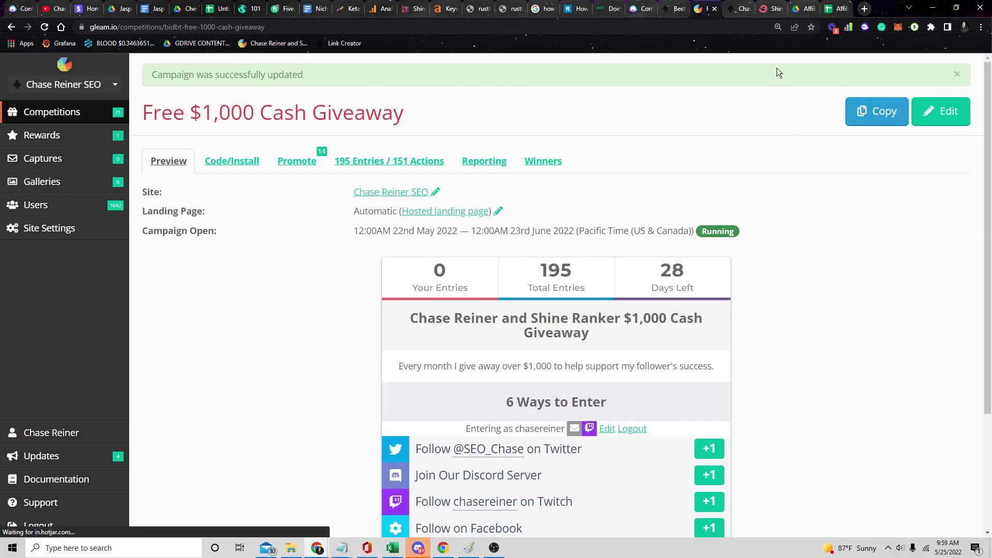
- Load getemails.com in a new browser tab
left_click(864, 9)
type("get")
key("Return")
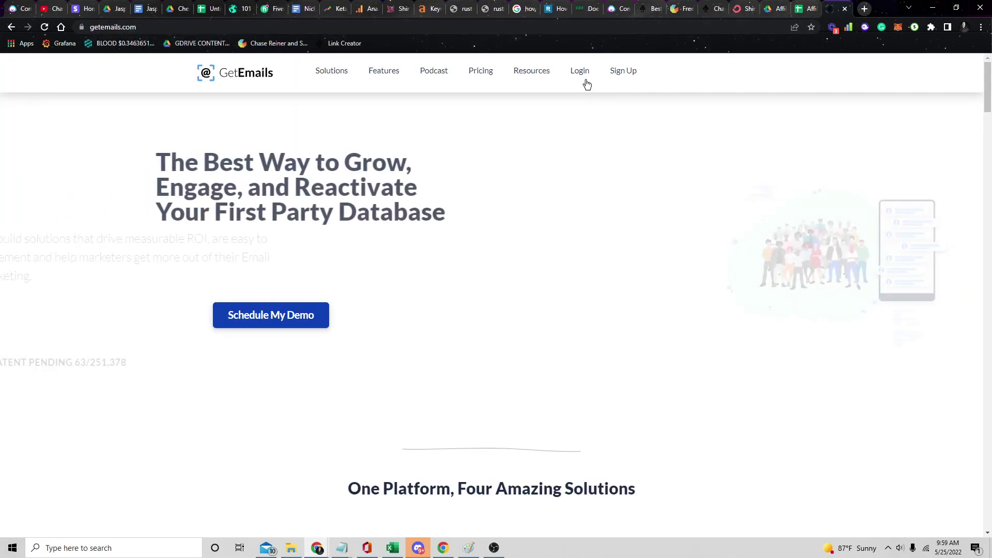
- Log in to GetEmails to see 2.29K acquired contacts, then return to the Gleam giveaway
left_click(586, 83)
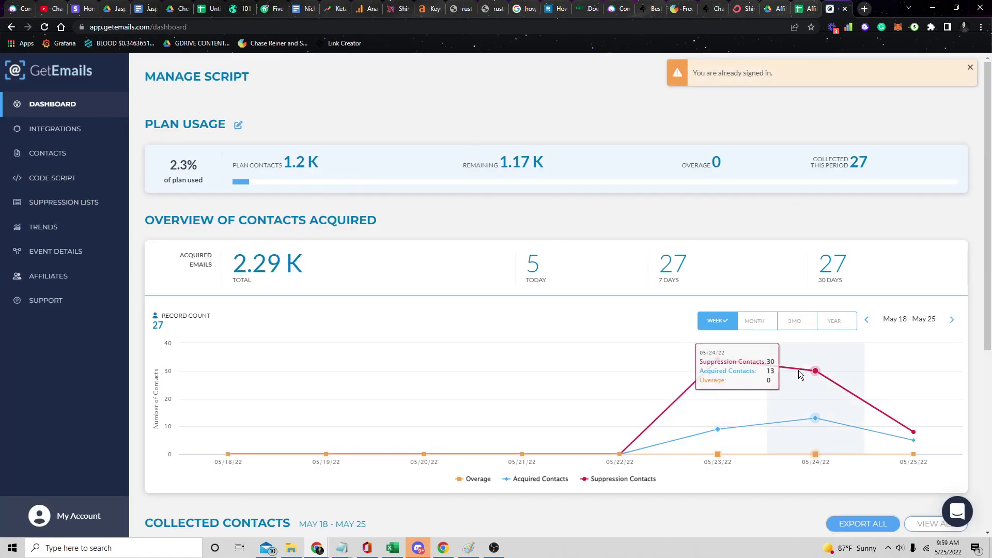
left_click(671, 7)
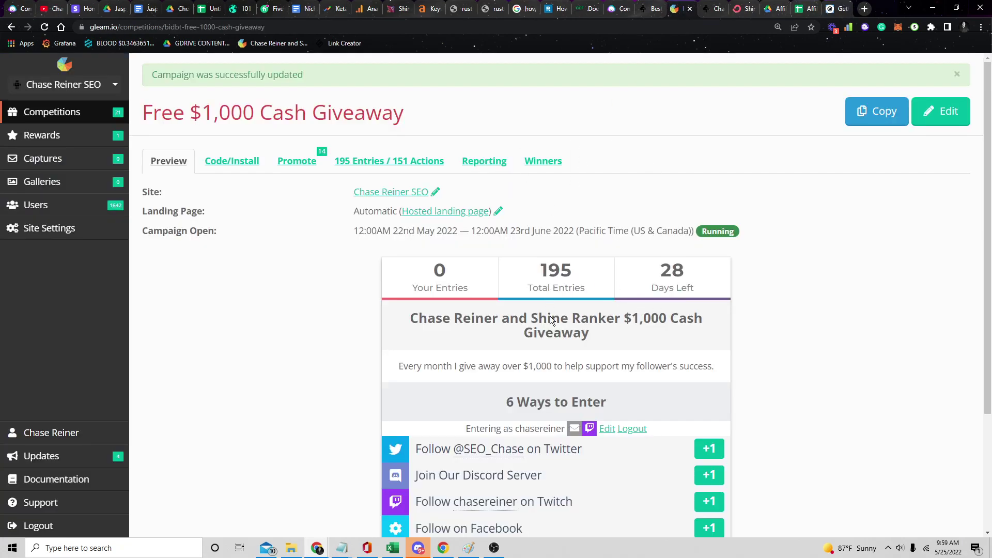
- Scroll through the giveaway's six entry methods, then start a new tab for Phantom Buster
scroll(700, 432, "down", 3)
scroll(709, 344, "up", 3)
scroll(594, 256, "down", 3)
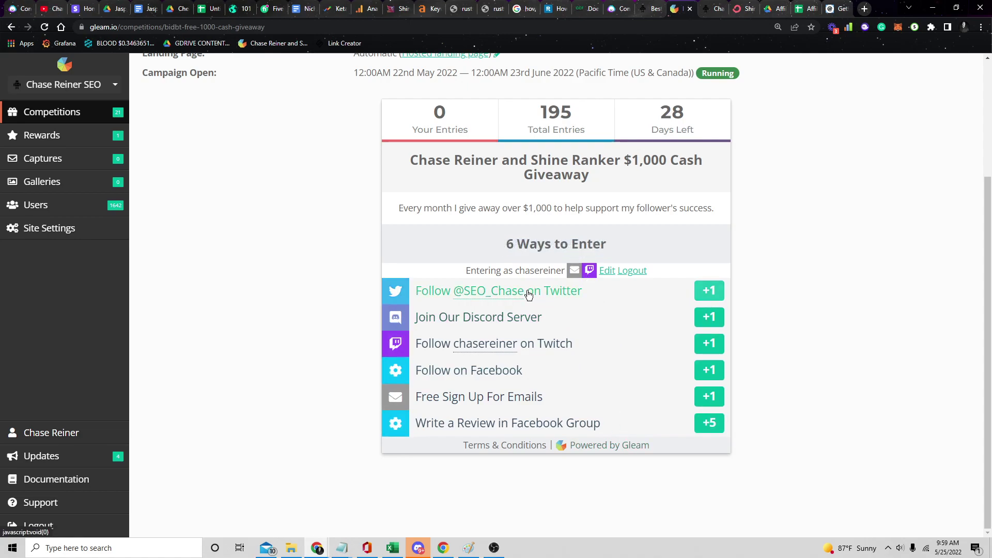
left_click(864, 9)
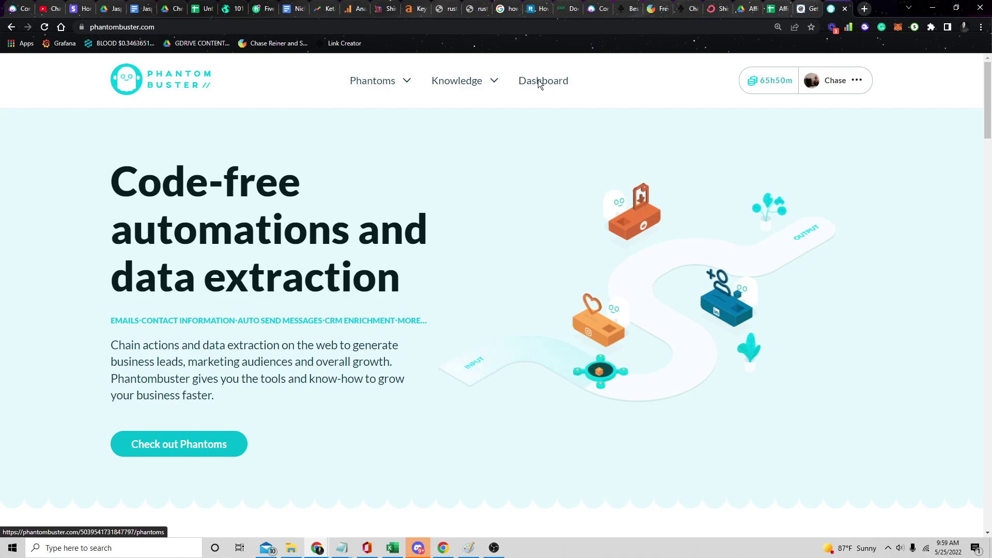
- From the phantoms dashboard, open the Twitter Message Sender console reporting 10 giveaway messages sent
left_click(539, 84)
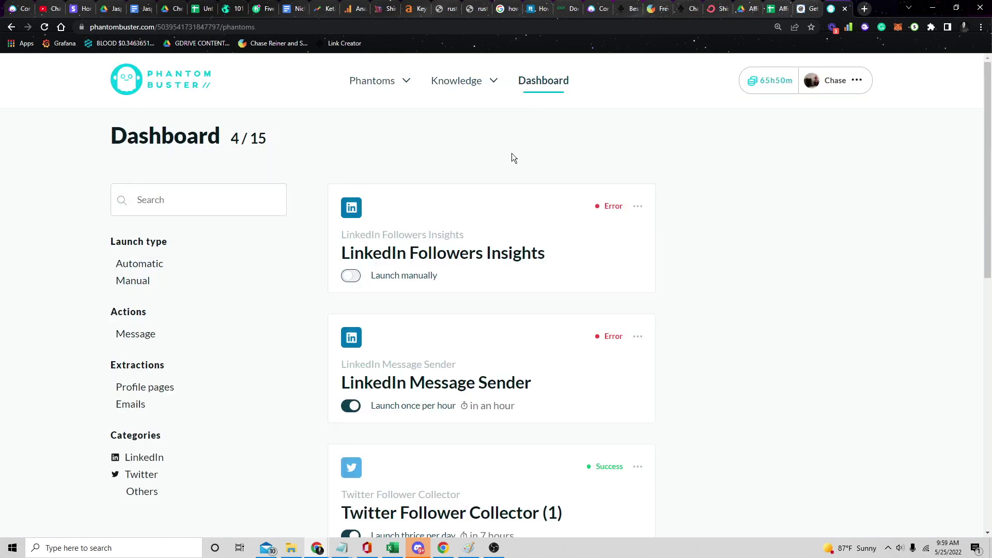
scroll(509, 150, "down", 6)
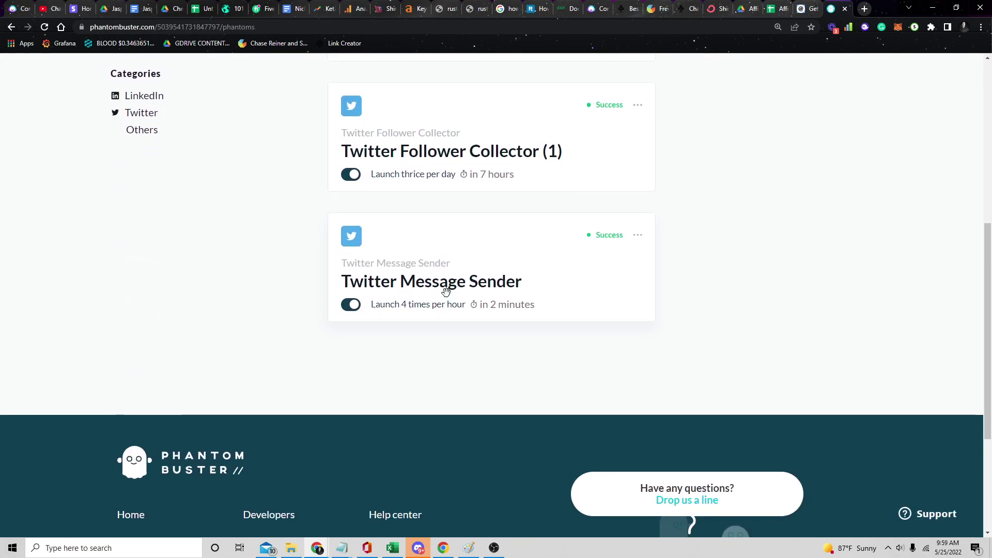
left_click(509, 284)
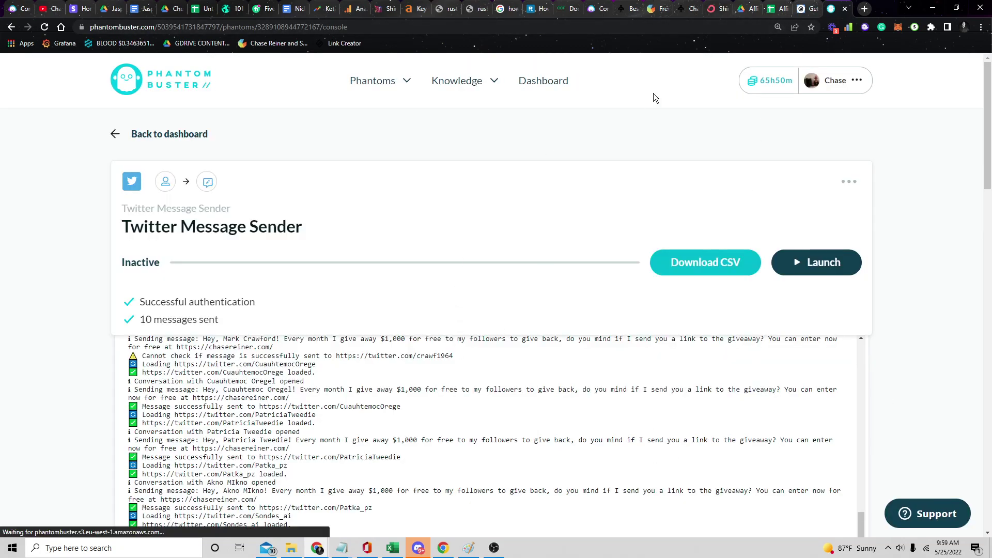
- Go to twitter.com Messages and open two conversations containing the $1,000 giveaway invite
left_click(865, 8)
type("twitter.com")
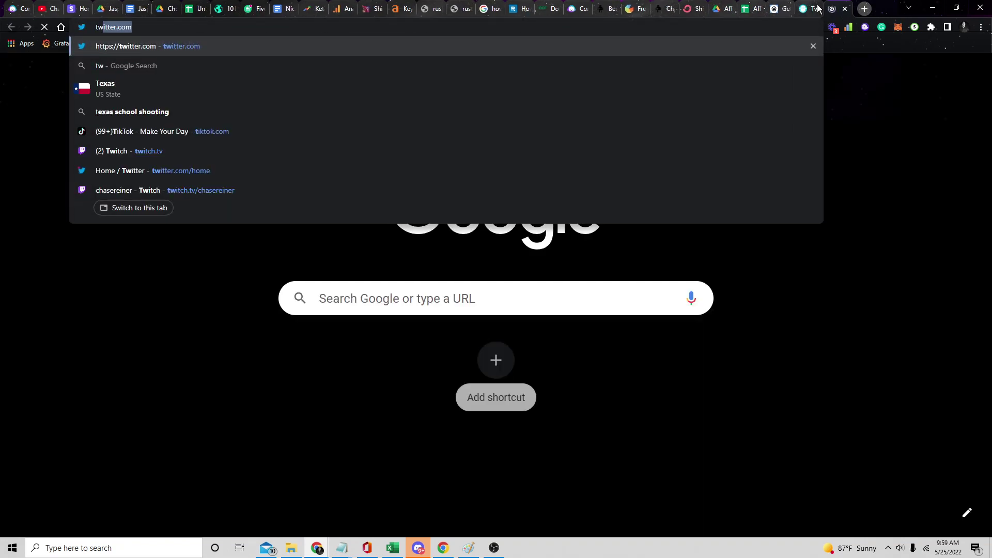
key("Return")
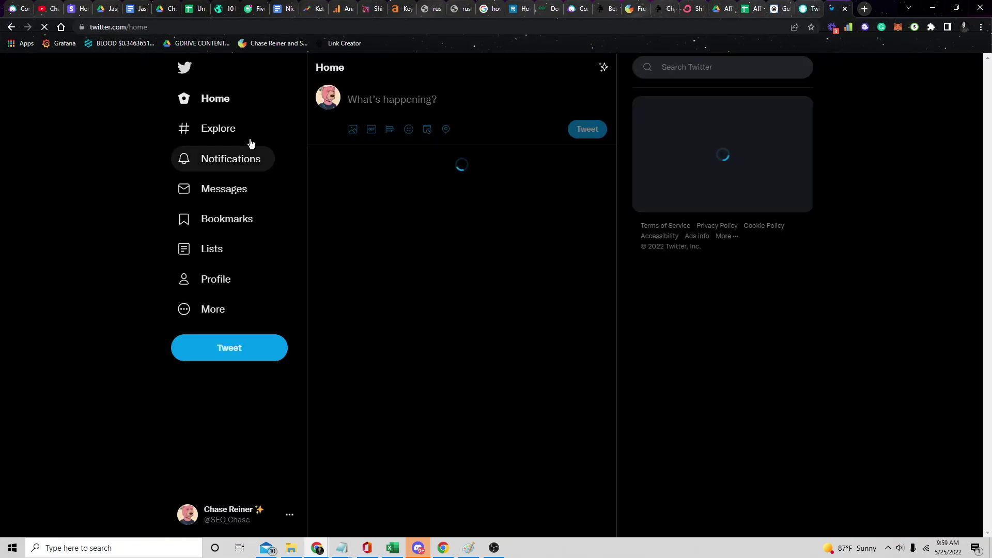
left_click(228, 189)
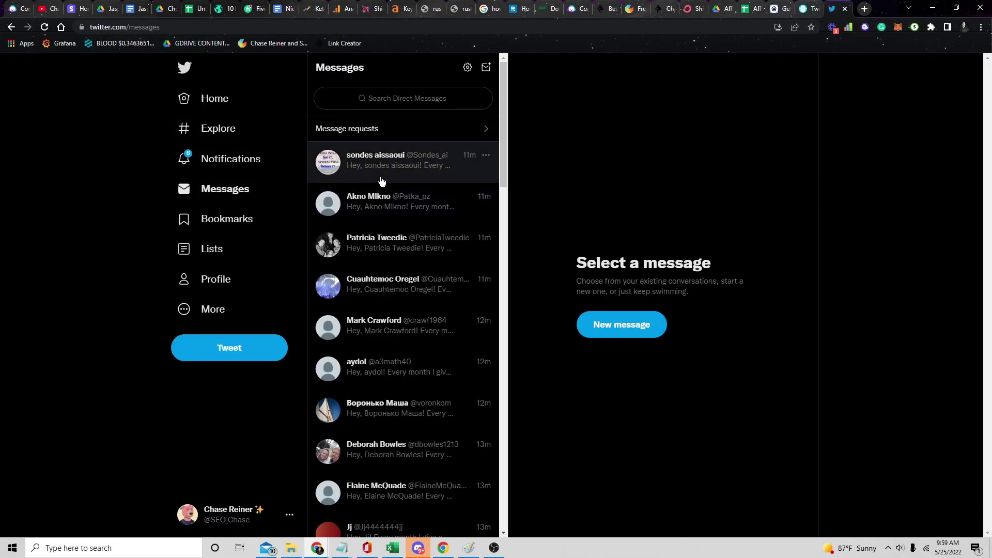
left_click(376, 161)
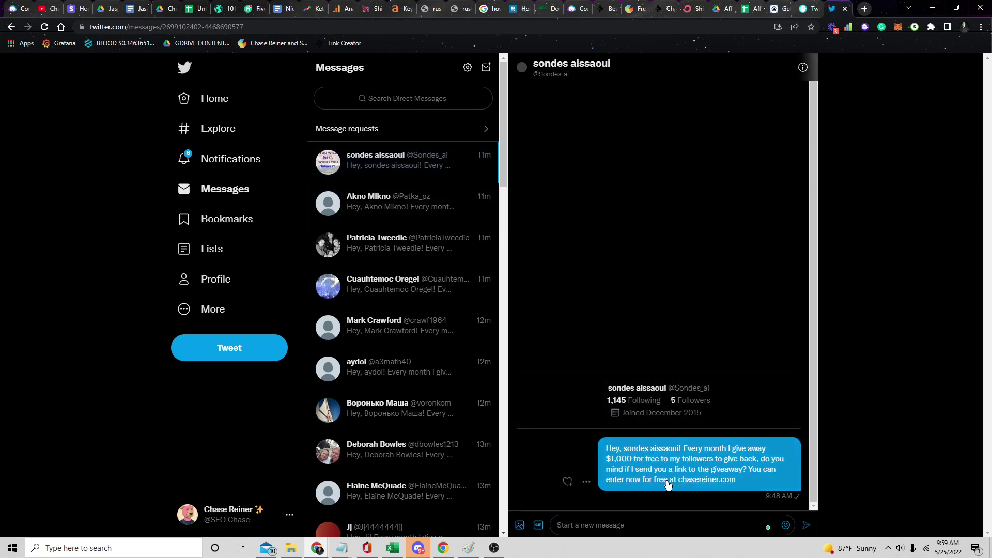
left_click(480, 365)
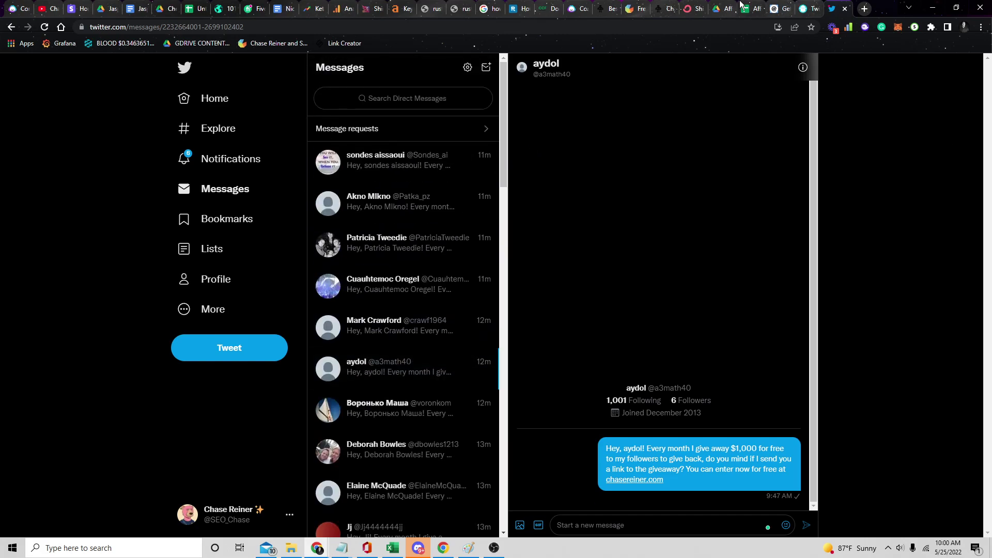
left_click(641, 7)
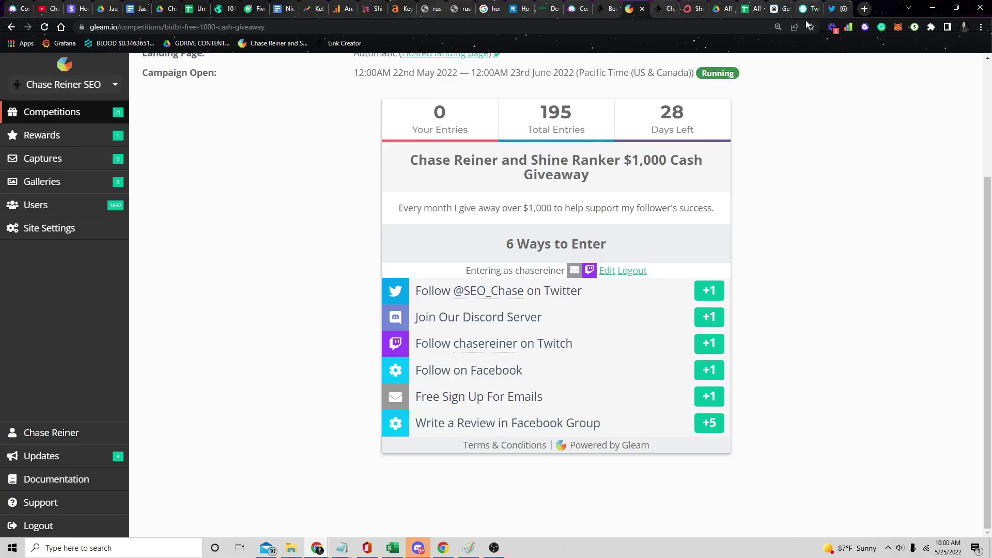
left_click(846, 6)
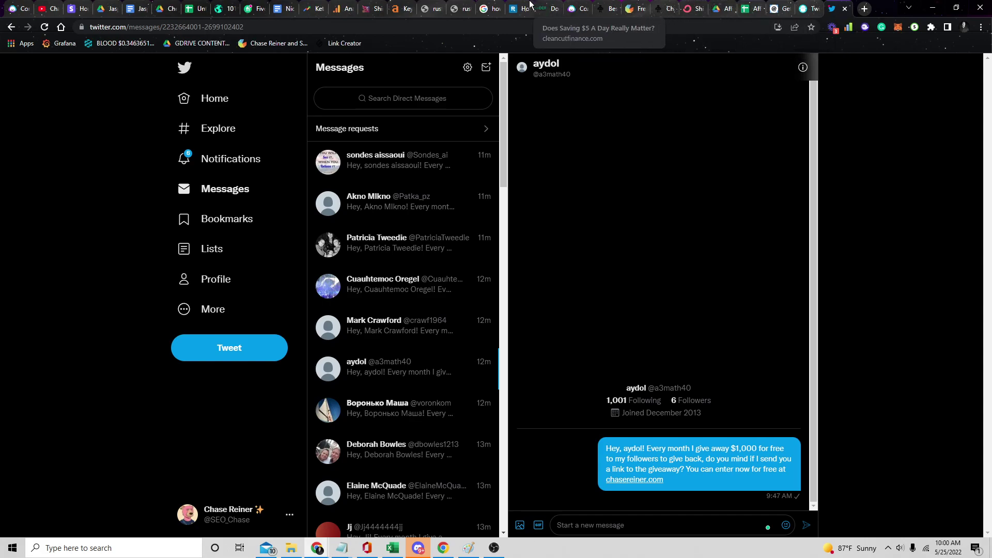
left_click(277, 10)
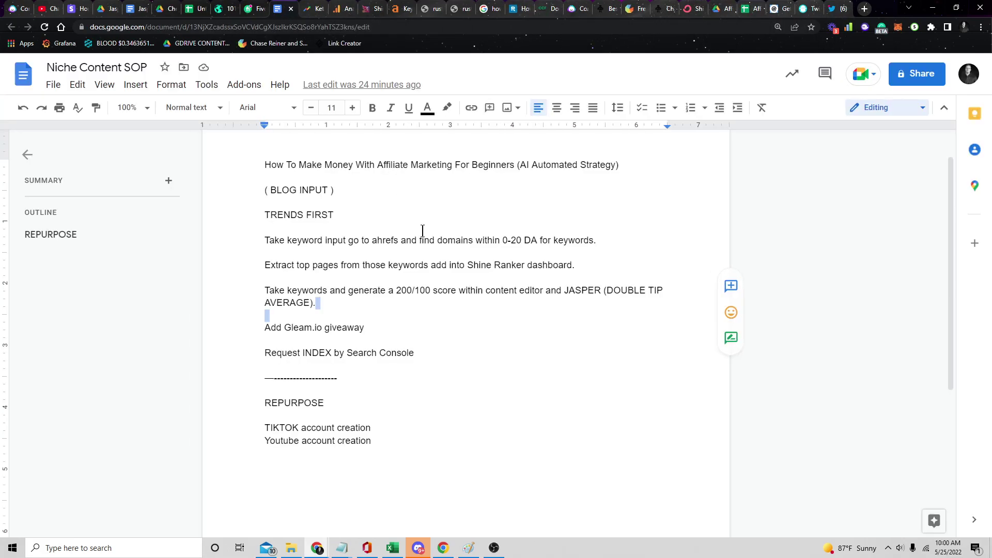
scroll(429, 231, "up", 1)
key("Up")
key("Up")
key("Up")
key("Up")
key("Up")
key("Up")
key("Down")
key("Down")
key("Down")
key("Down")
key("Down")
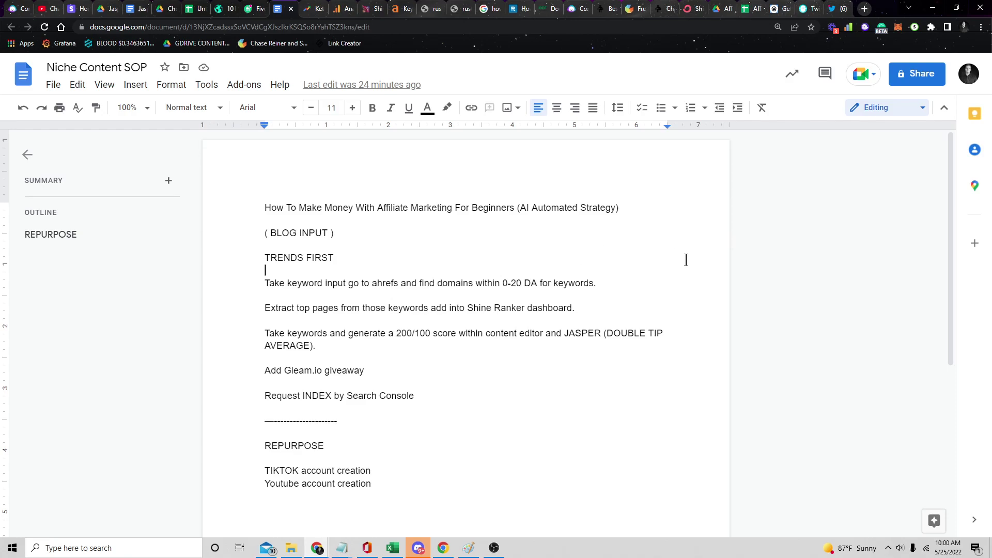
left_click(640, 369)
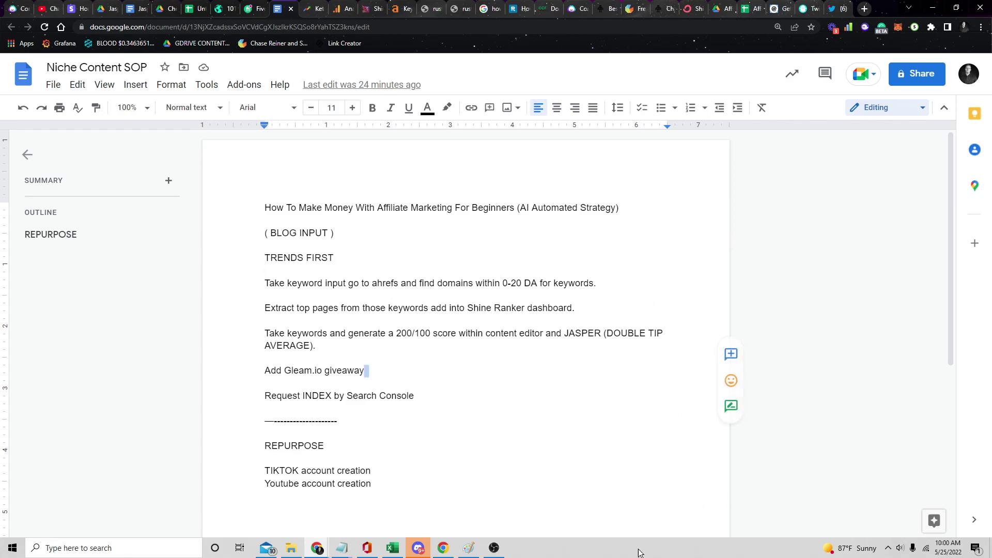
left_click_drag(379, 347, 423, 416)
left_click(423, 417)
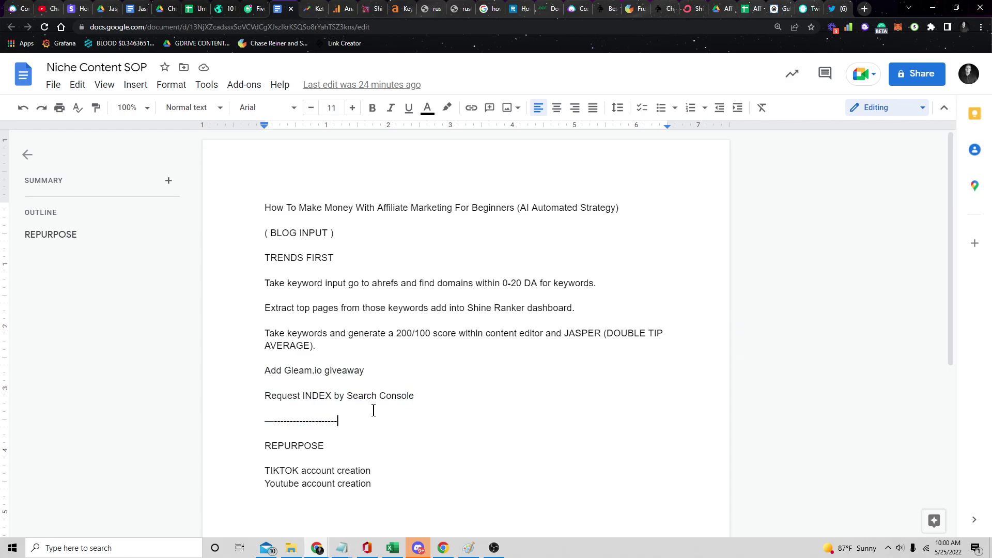
left_click(460, 397)
left_click(749, 9)
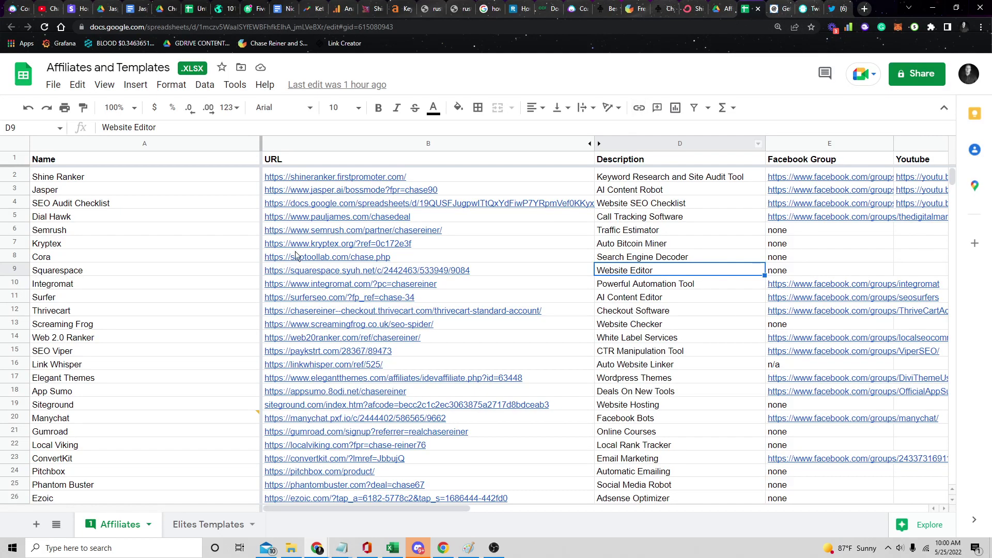
left_click(85, 191)
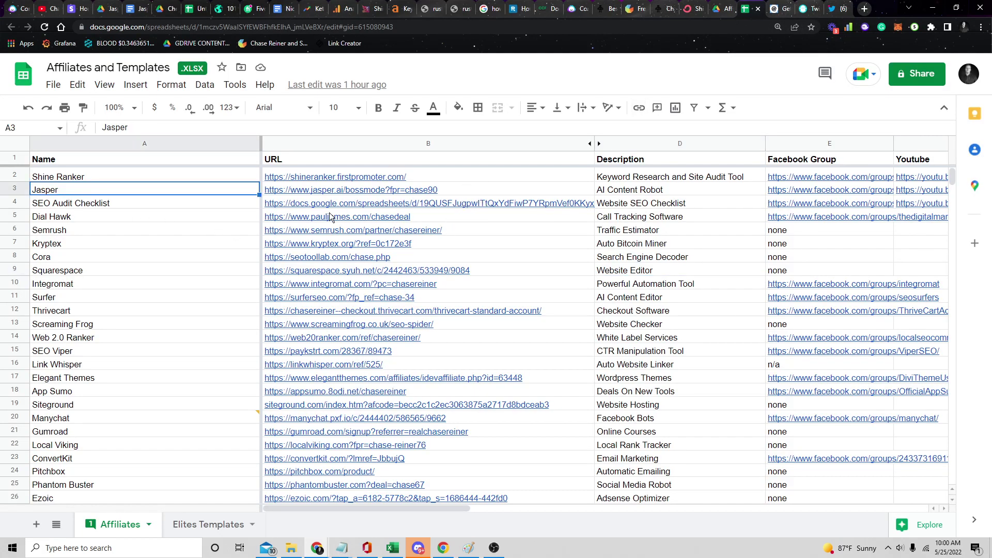
left_click(363, 195)
left_click(472, 178)
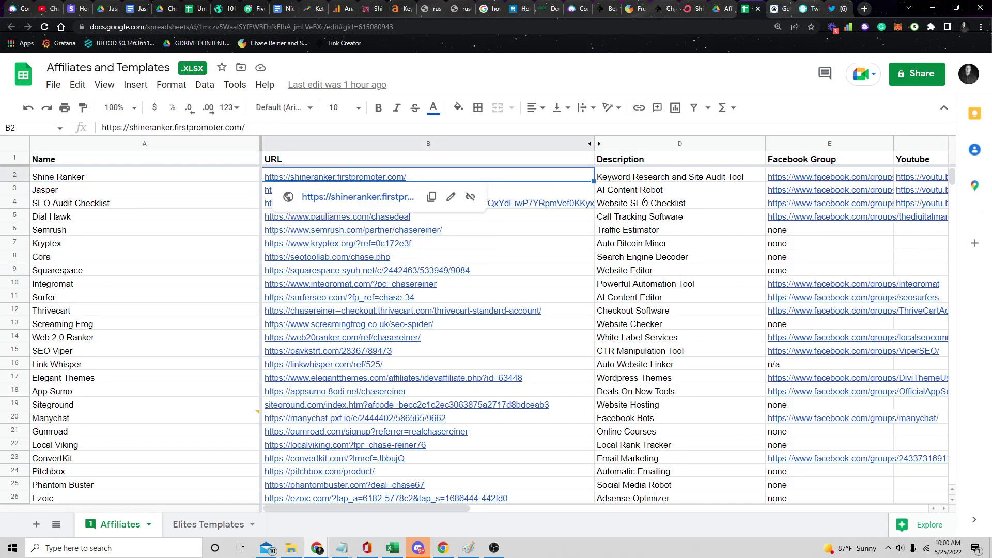
left_click(641, 193)
left_click(147, 189)
left_click(153, 180)
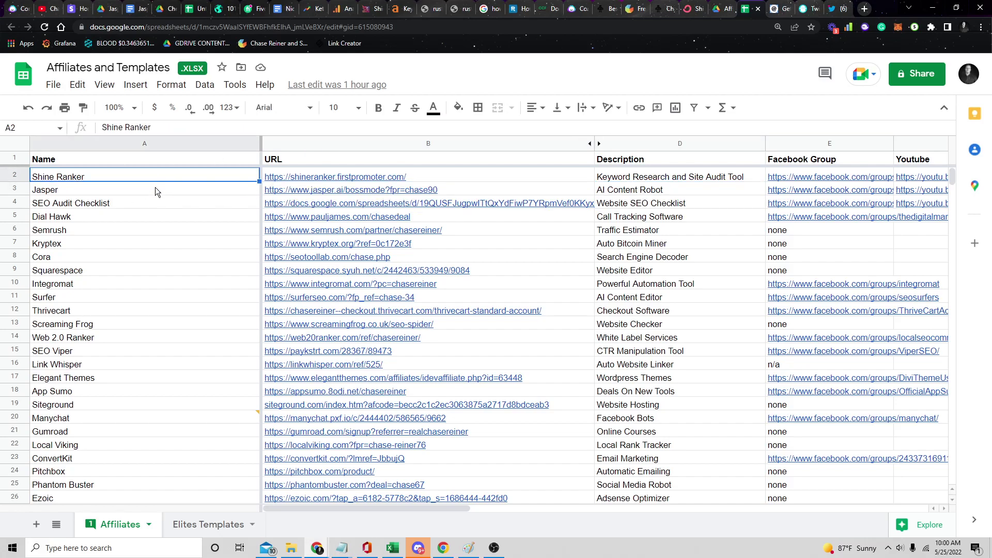
left_click(142, 220)
left_click(150, 244)
left_click(158, 269)
left_click(137, 407)
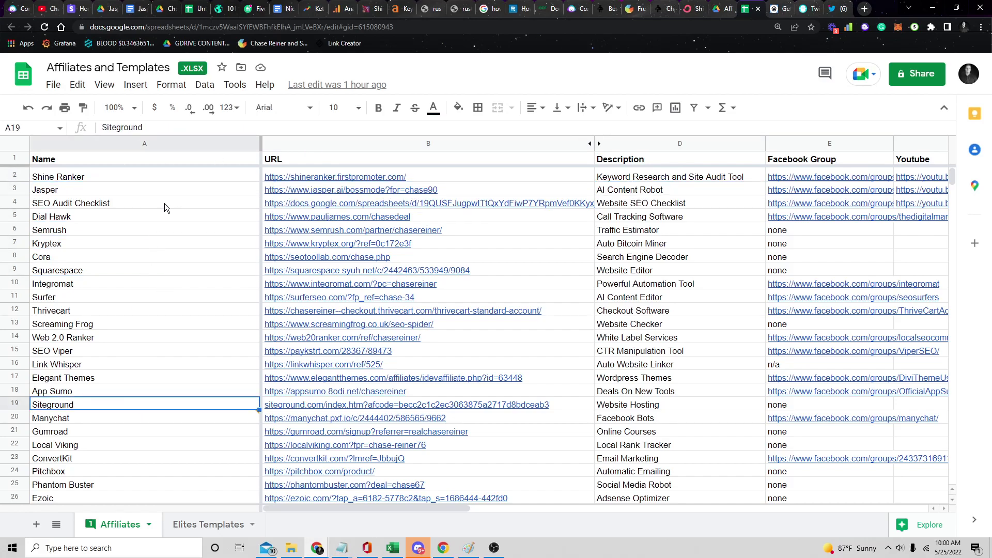
left_click_drag(164, 203, 155, 497)
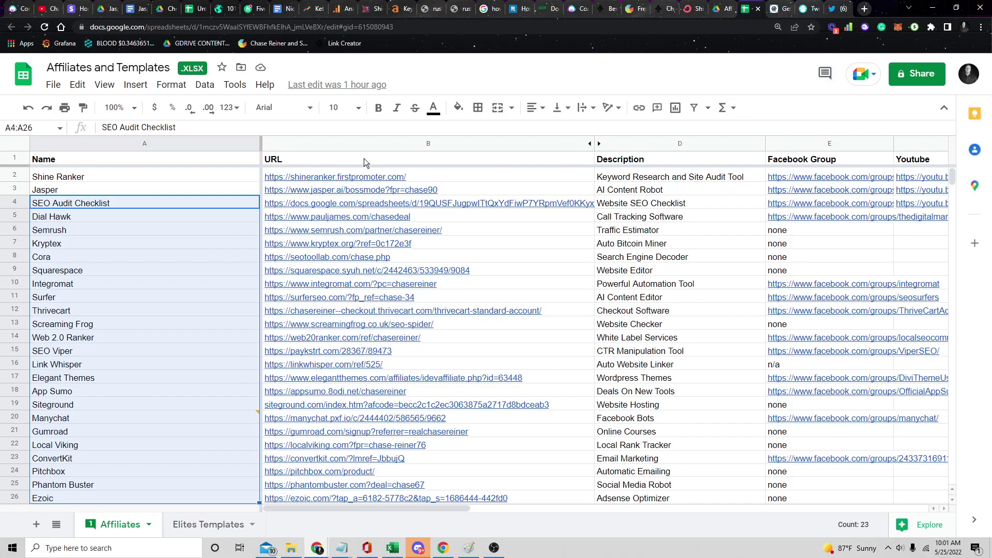
left_click_drag(364, 158, 393, 459)
left_click(834, 283)
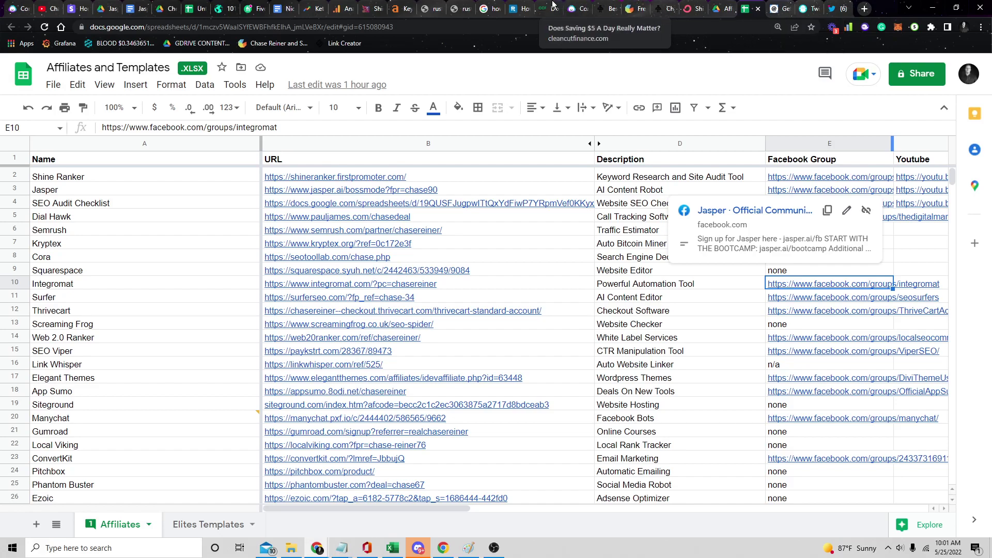
left_click(282, 9)
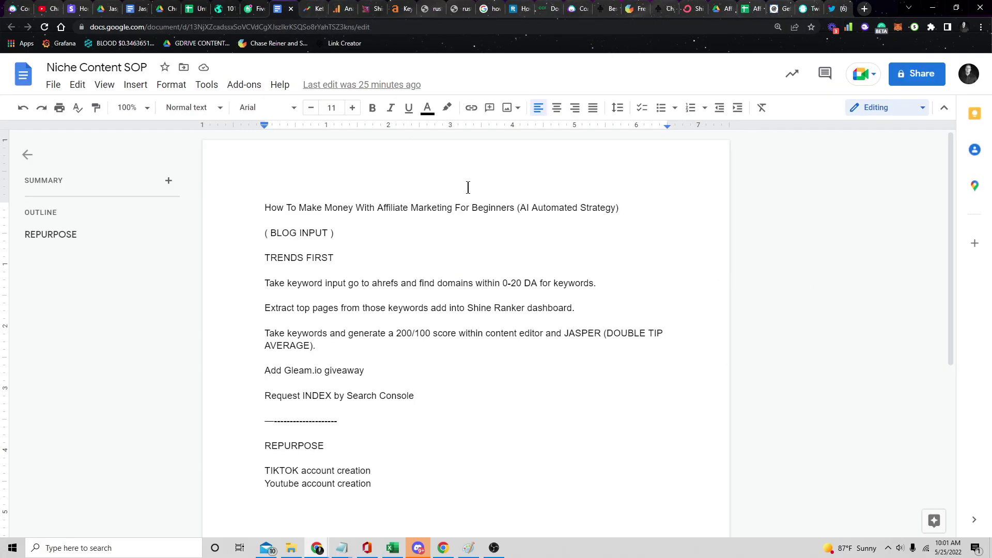
left_click_drag(314, 157, 401, 439)
left_click(434, 458)
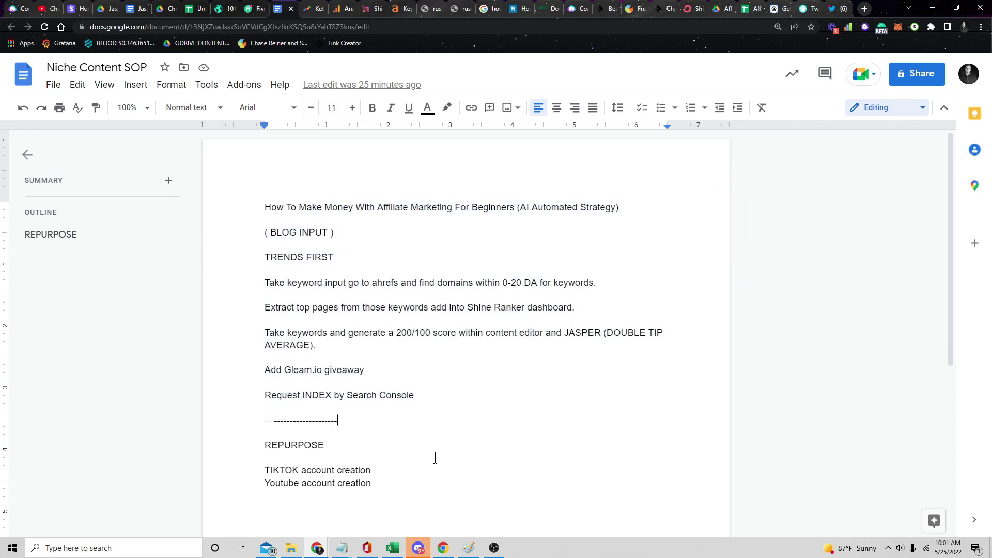
scroll(355, 360, "down", 2)
left_click_drag(253, 370, 587, 388)
left_click(587, 387)
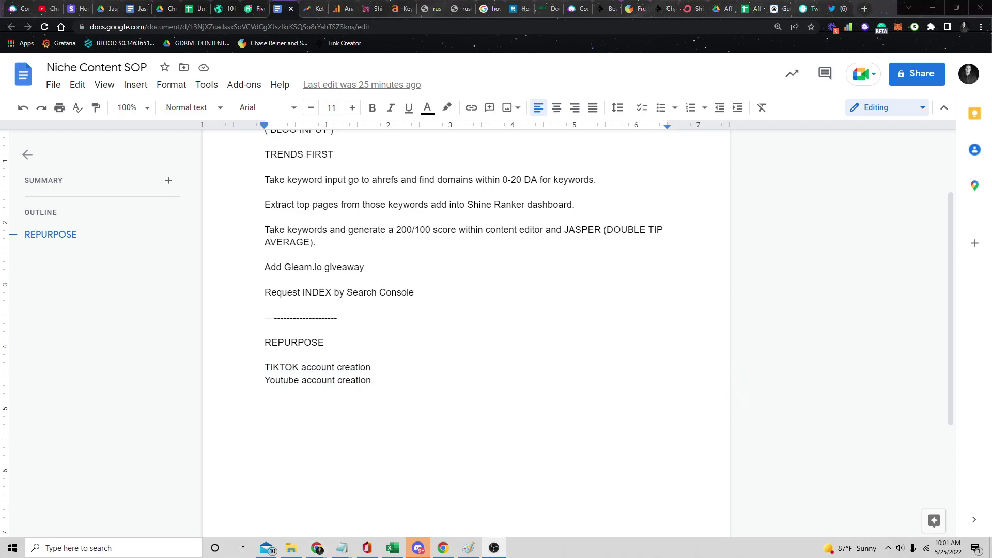
left_click_drag(444, 317, 325, 246)
left_click(577, 384)
left_click(534, 401)
left_click(344, 259)
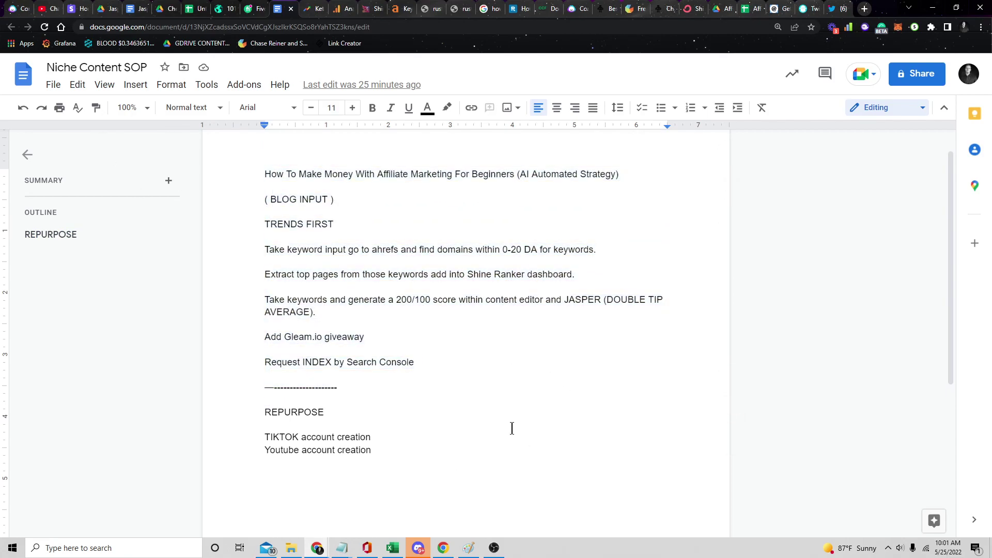
scroll(509, 413, "down", 2)
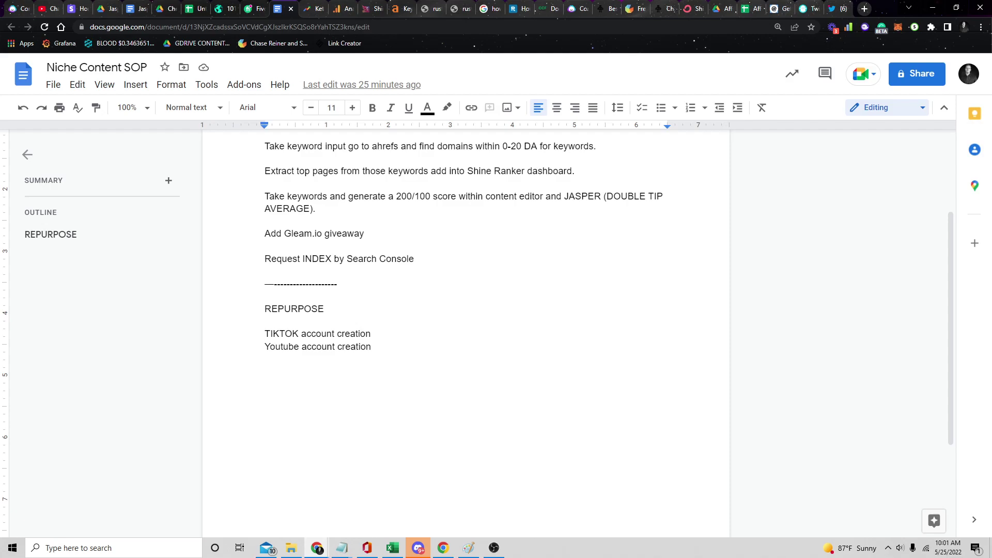